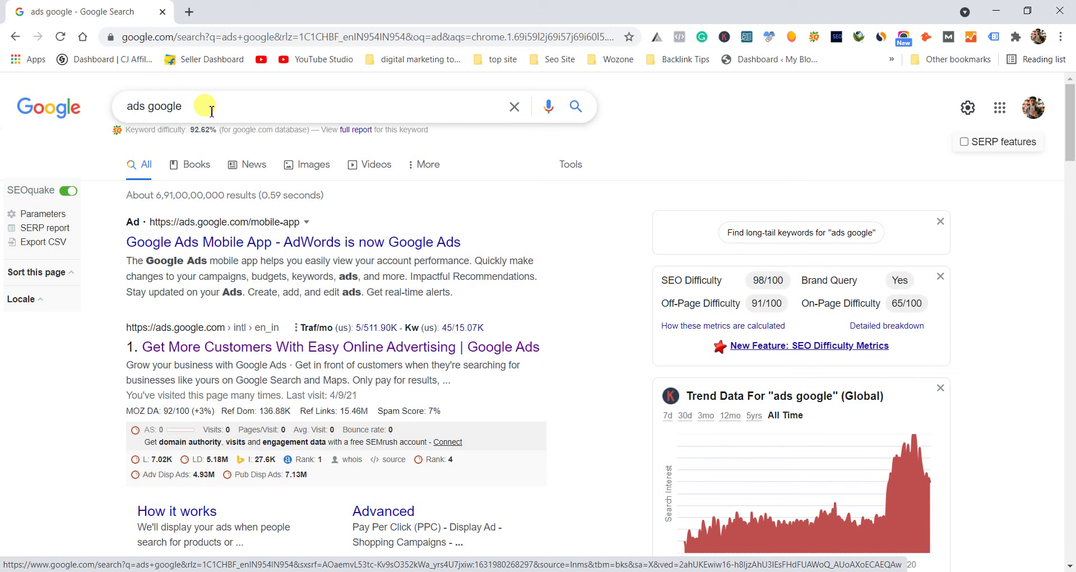
# Open the Google Ads site from the search results and get started to reach the account overview
pyautogui.click(225, 347)
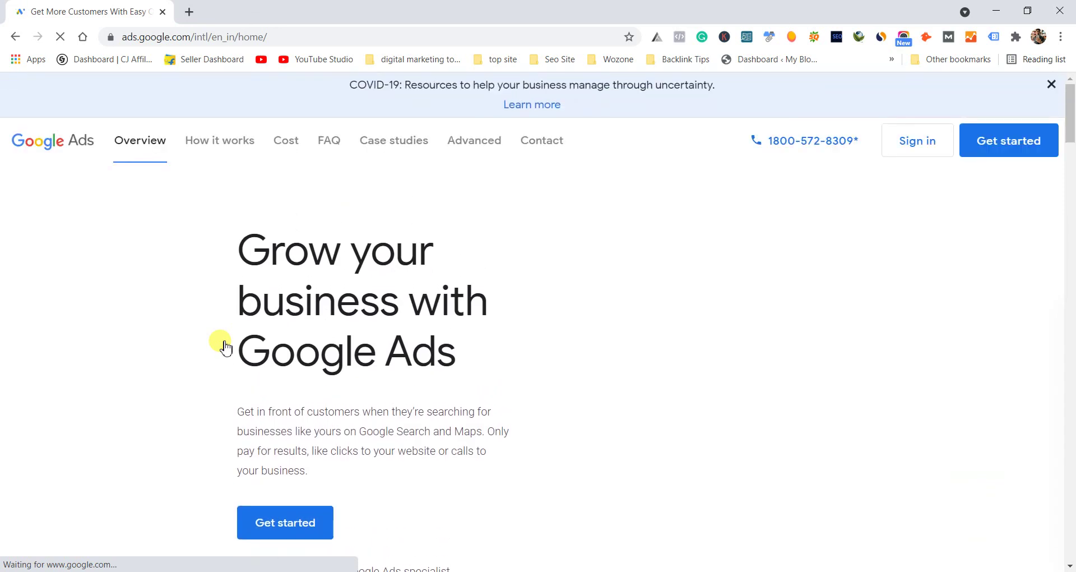
pyautogui.scroll(-2, 224, 347)
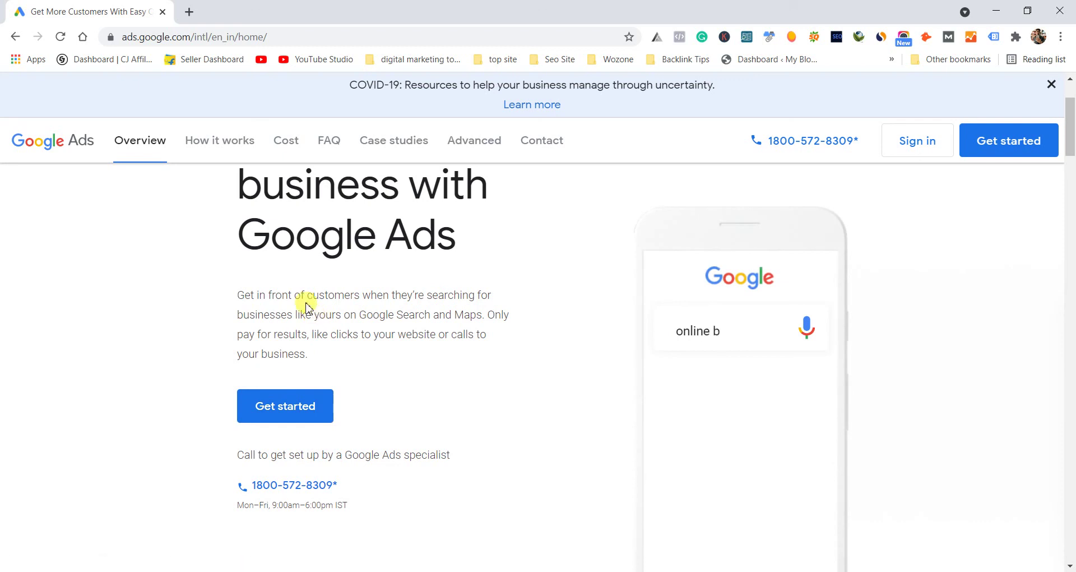
pyautogui.moveTo(271, 297); pyautogui.dragTo(390, 308)
pyautogui.click(391, 311)
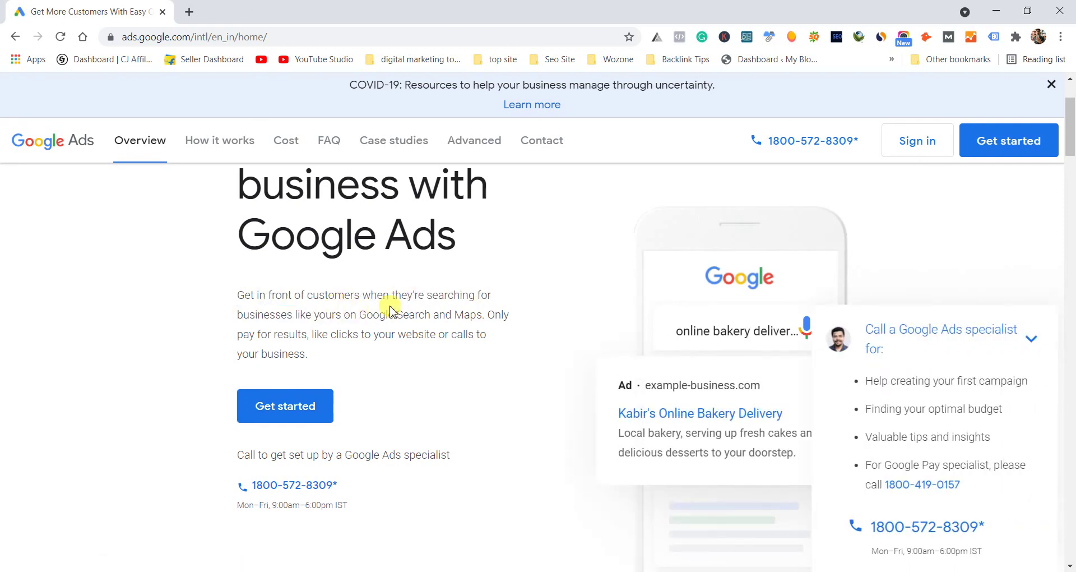
pyautogui.click(280, 409)
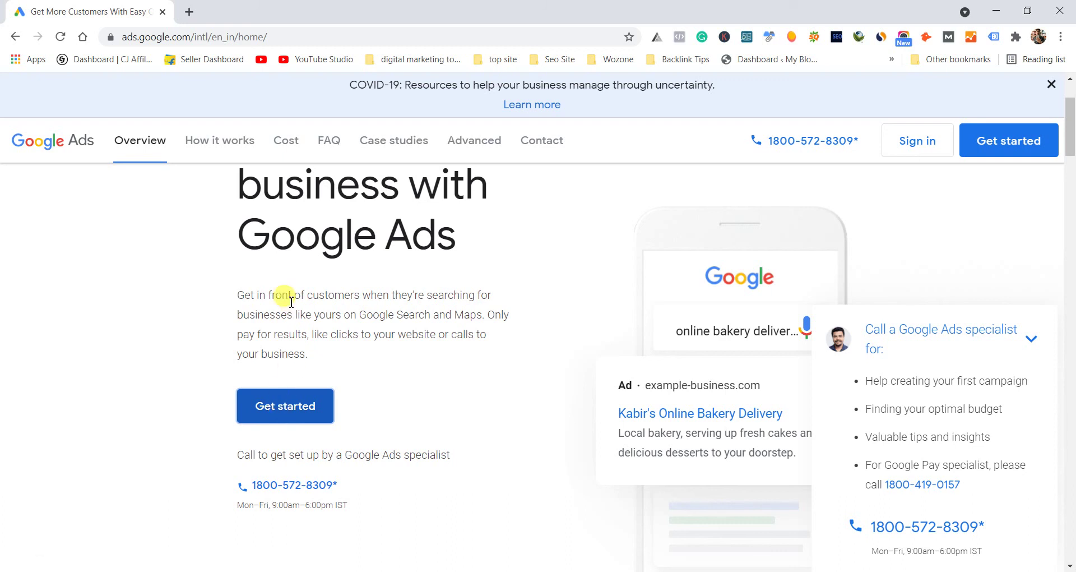
pyautogui.click(302, 402)
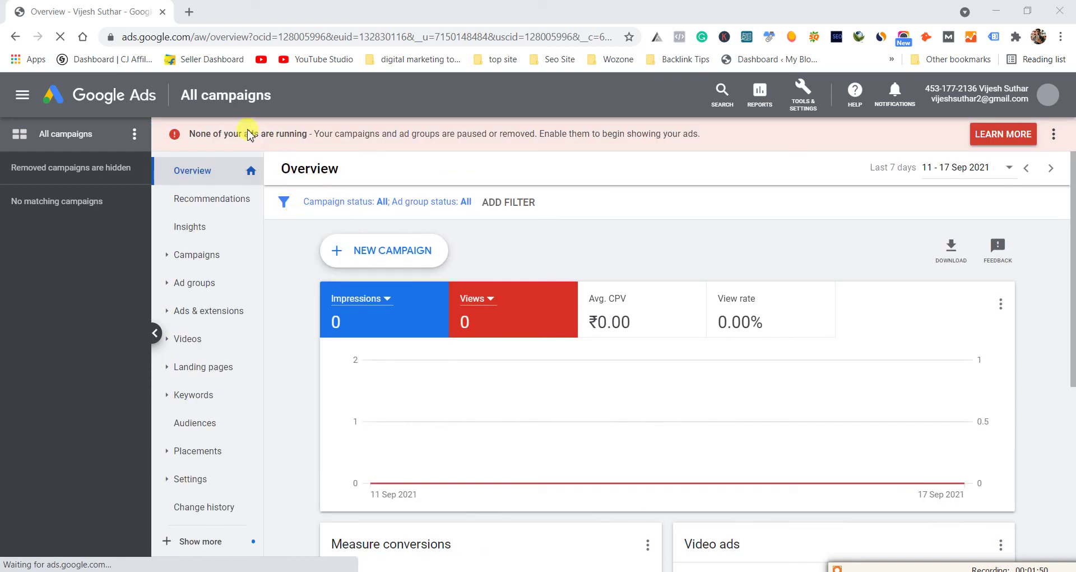
# Start a new campaign without a goal's guidance and choose Search as the campaign type
pyautogui.click(95, 138)
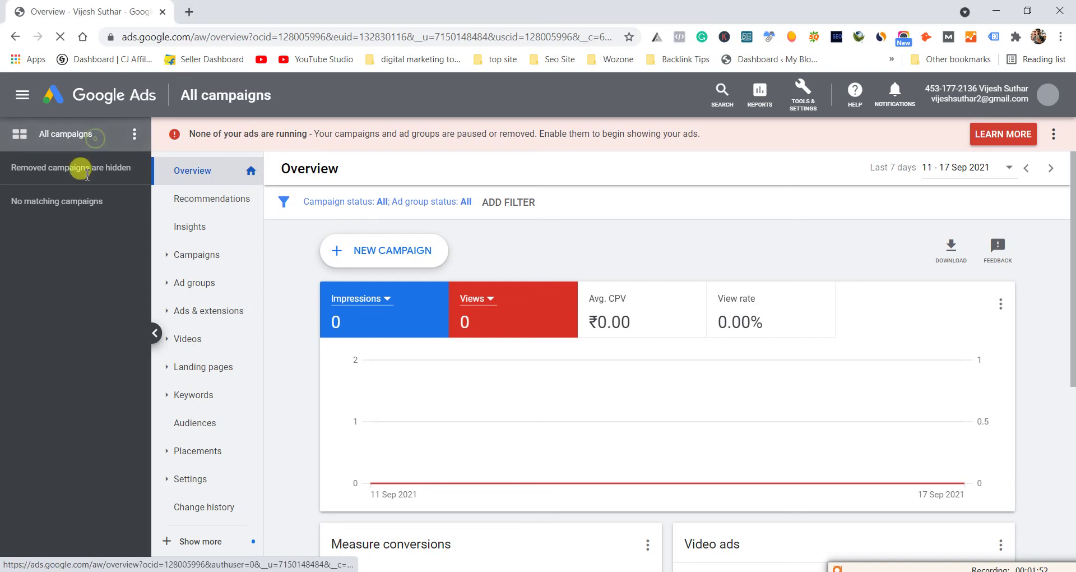
pyautogui.click(372, 253)
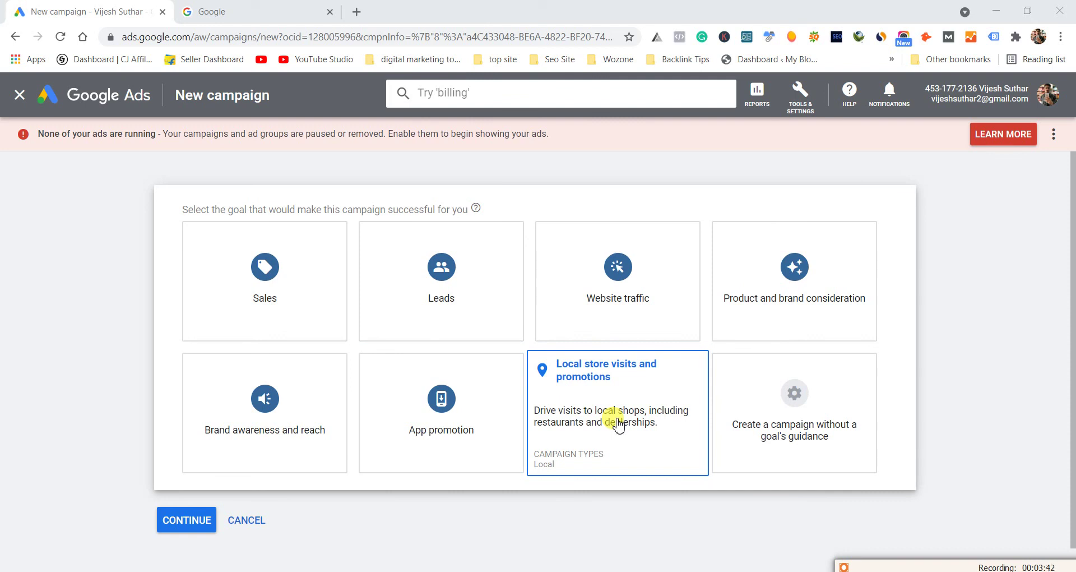
pyautogui.click(761, 406)
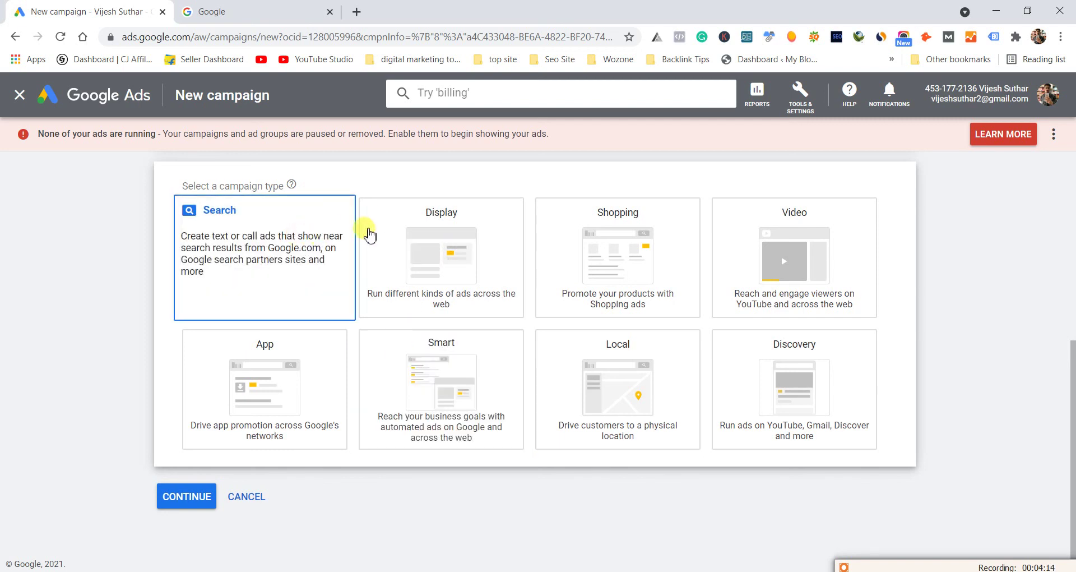
pyautogui.click(246, 257)
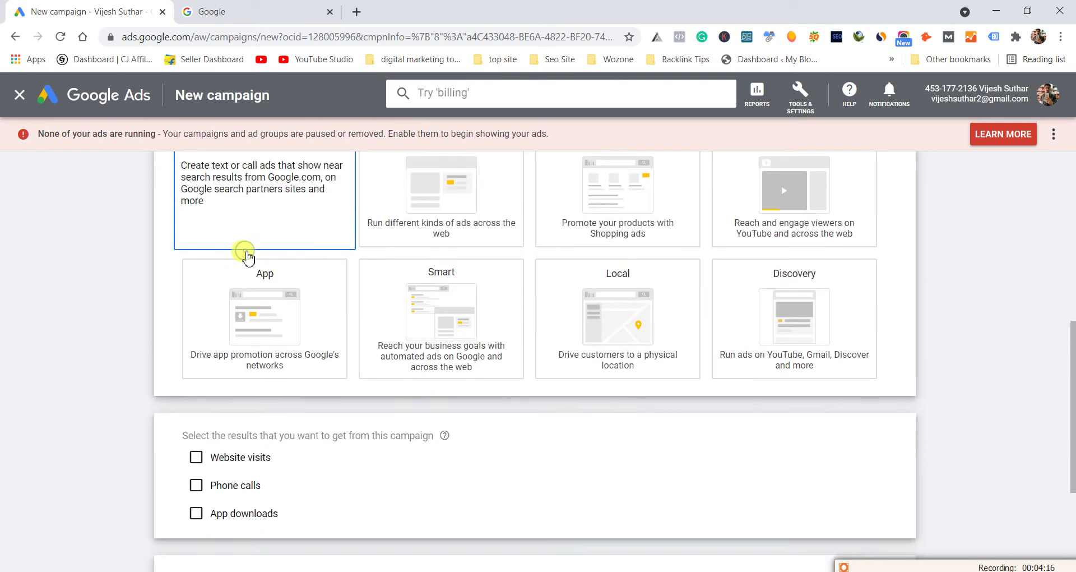
# Choose Website visits as the desired campaign result and enter the business's website address
pyautogui.click(245, 264)
pyautogui.click(262, 292)
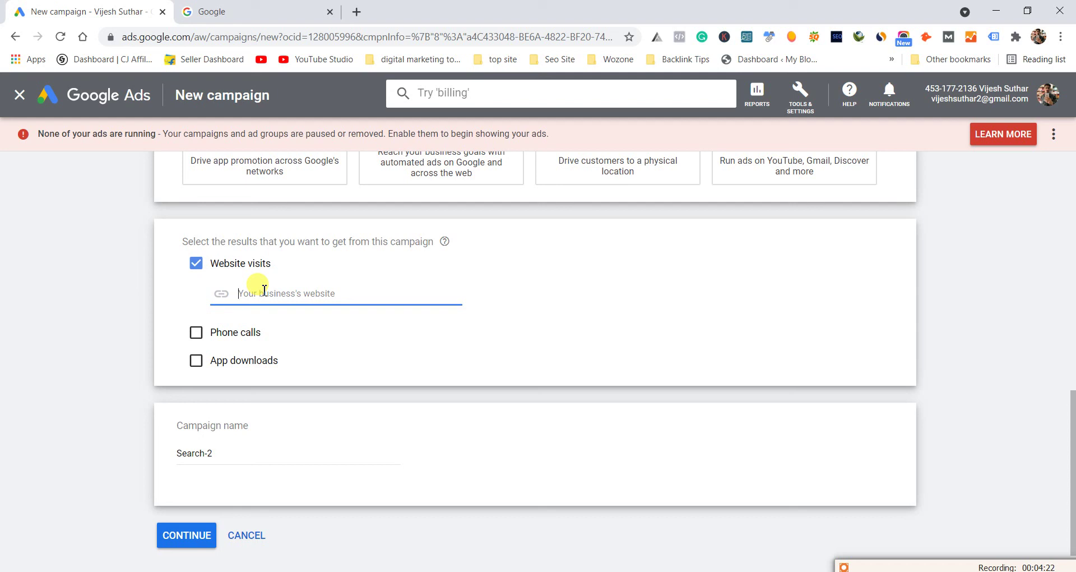
pyautogui.write('www.vijeshsuthar.com')
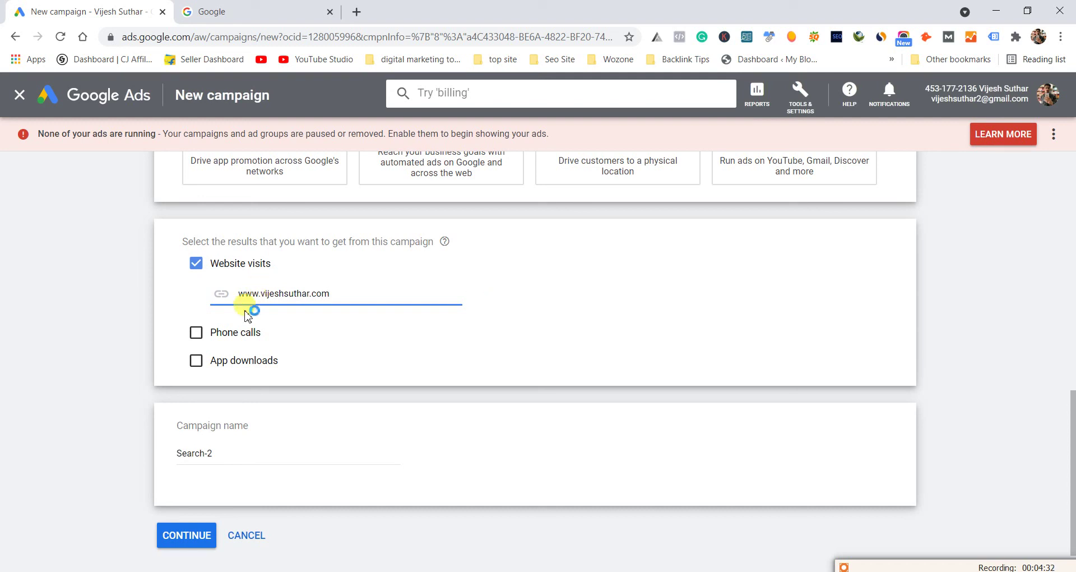
pyautogui.click(134, 317)
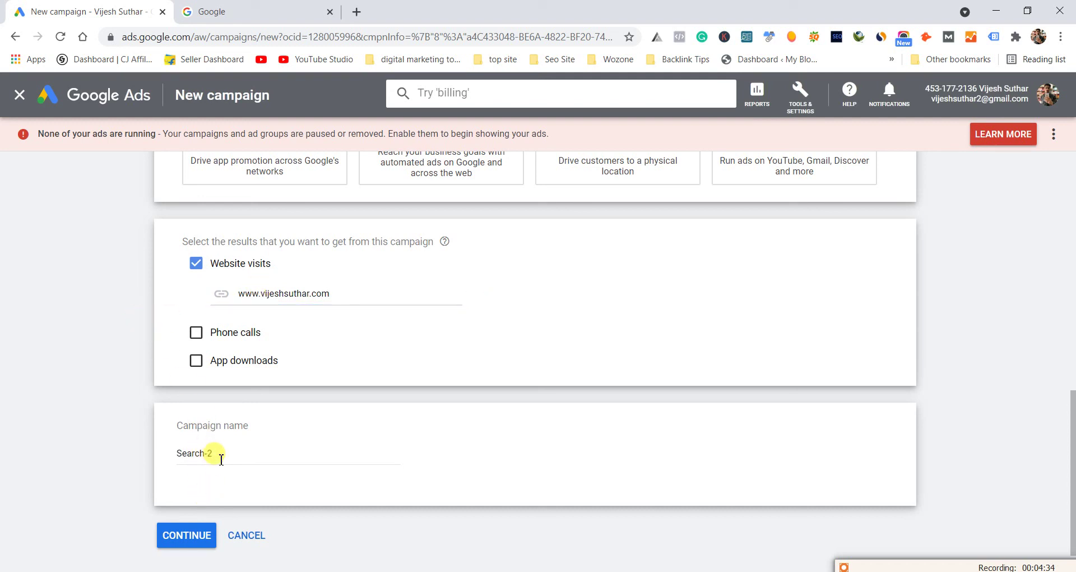
# Replace the default campaign name with the account owner's first name and continue to the budget and bidding settings
pyautogui.moveTo(216, 454); pyautogui.dragTo(144, 461)
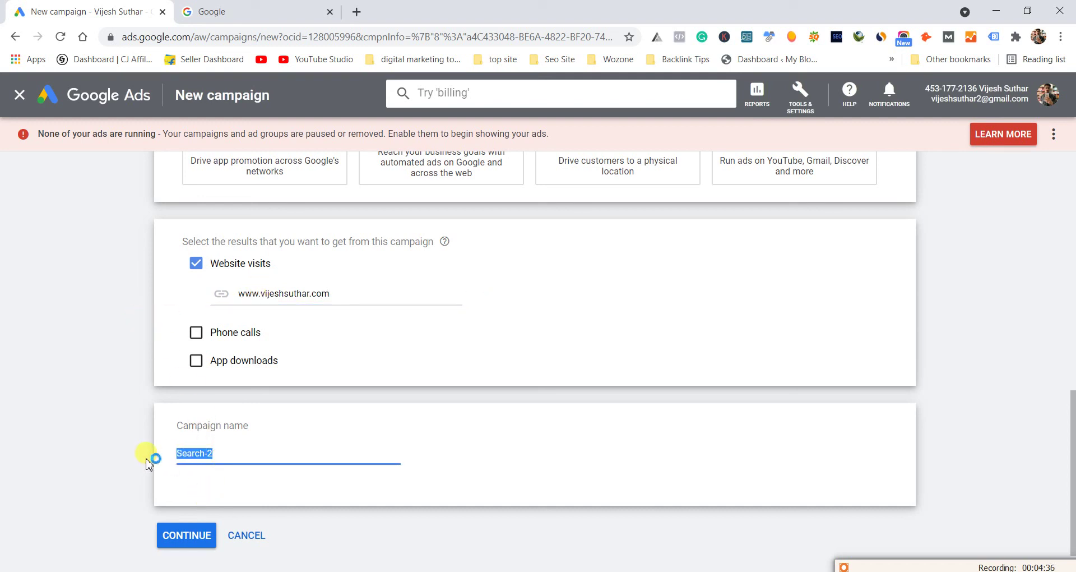
pyautogui.write('vijesh')
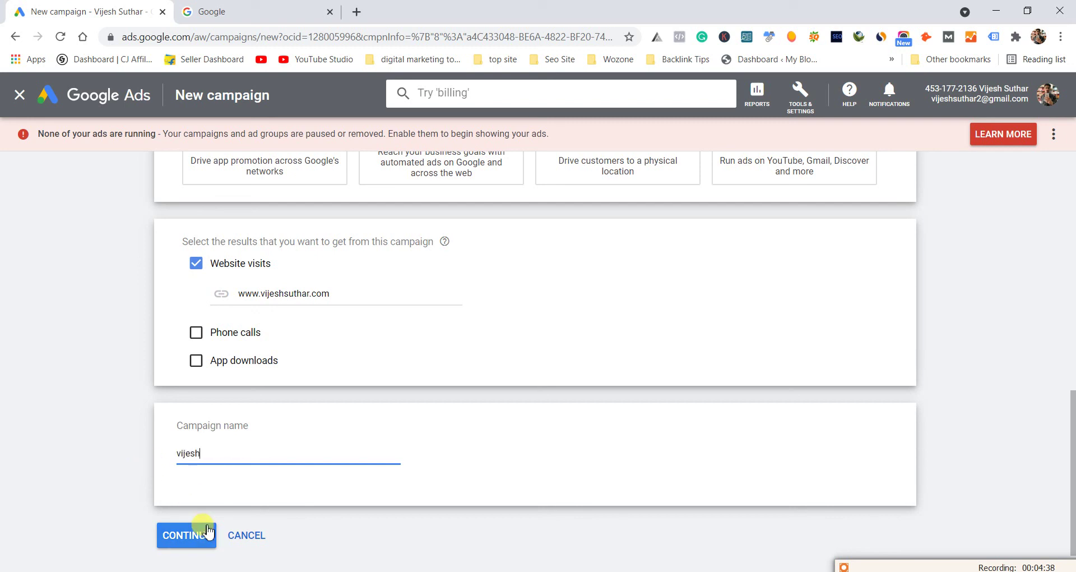
pyautogui.click(187, 532)
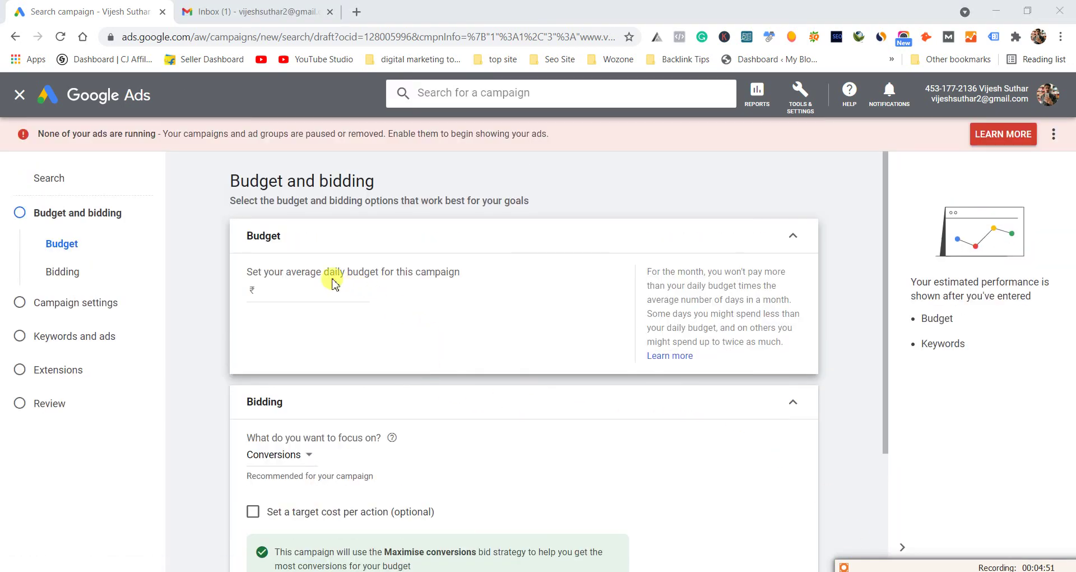
# Set the campaign's average daily budget to ₹100
pyautogui.click(321, 291)
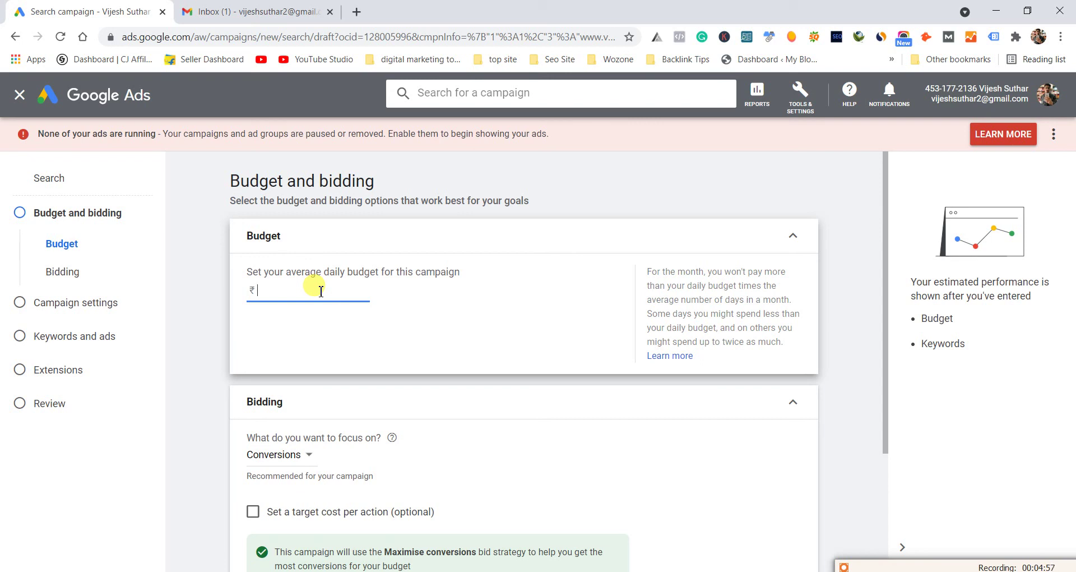
pyautogui.write('100')
# Try Clicks as the bidding focus and switch it back to Conversions
pyautogui.scroll(-2, 321, 291)
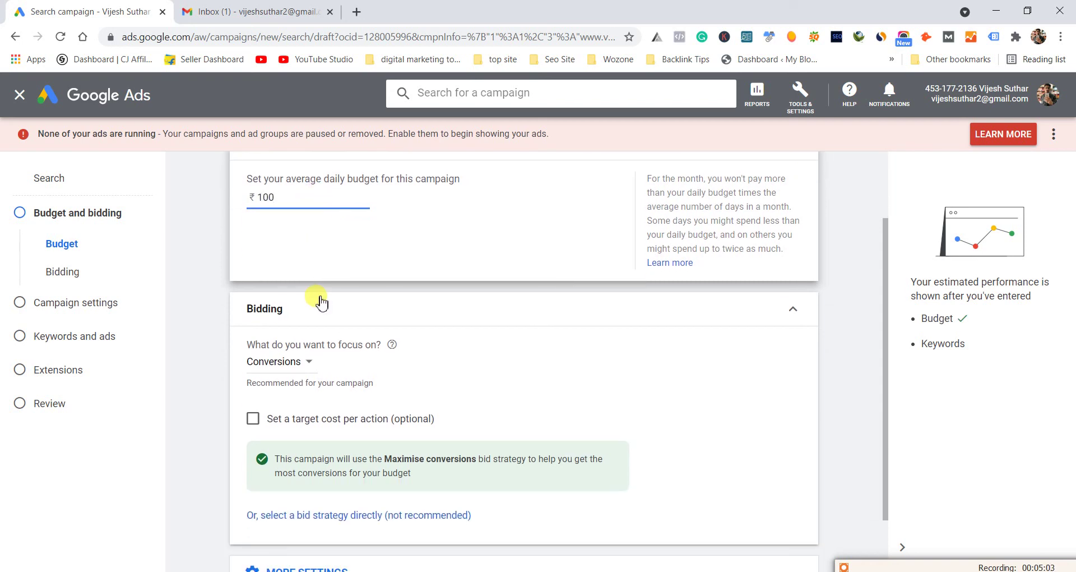
pyautogui.scroll(-1, 320, 307)
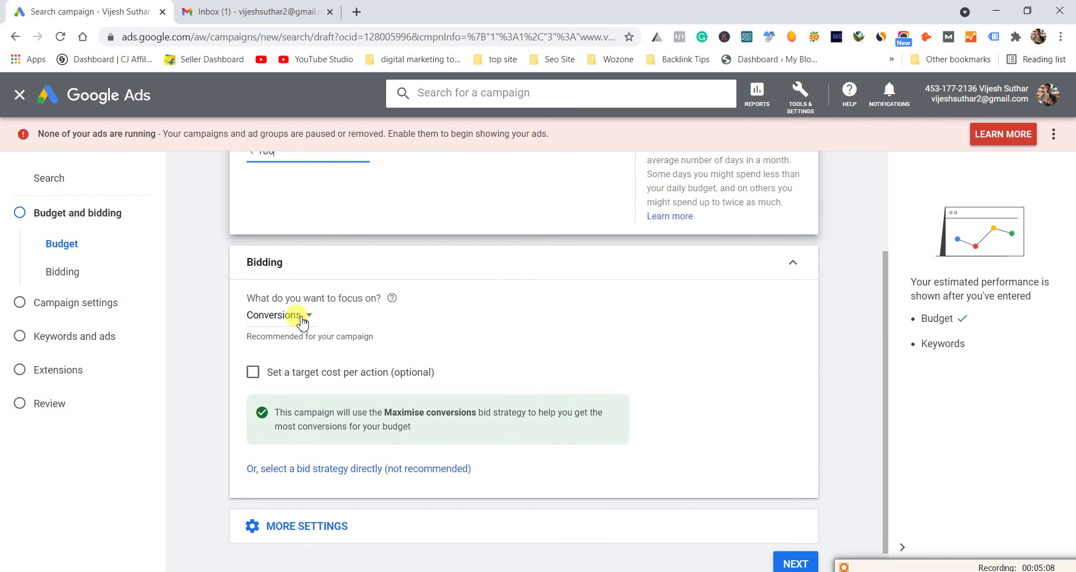
pyautogui.click(302, 319)
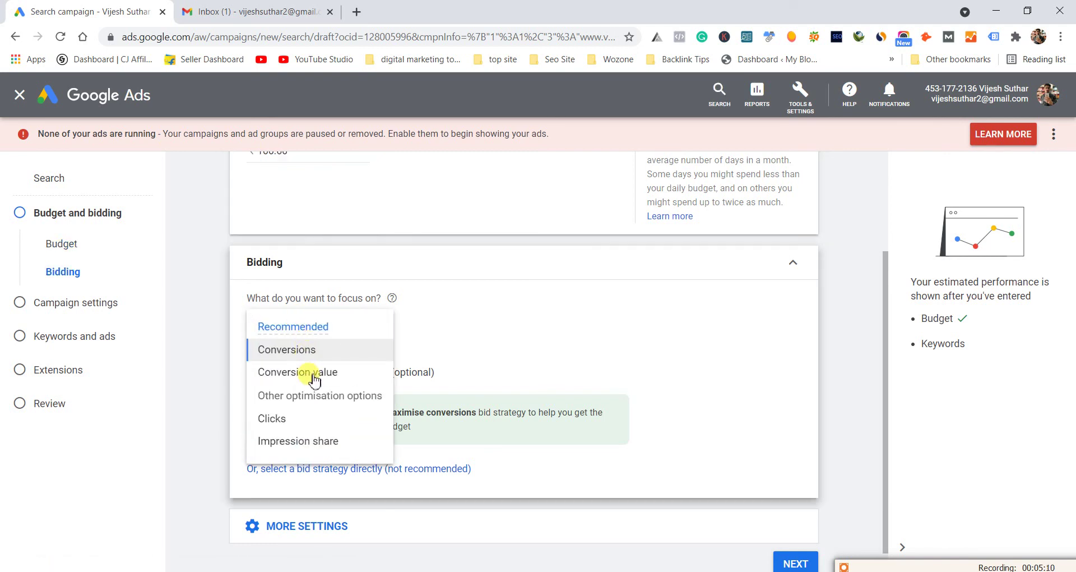
pyautogui.click(305, 420)
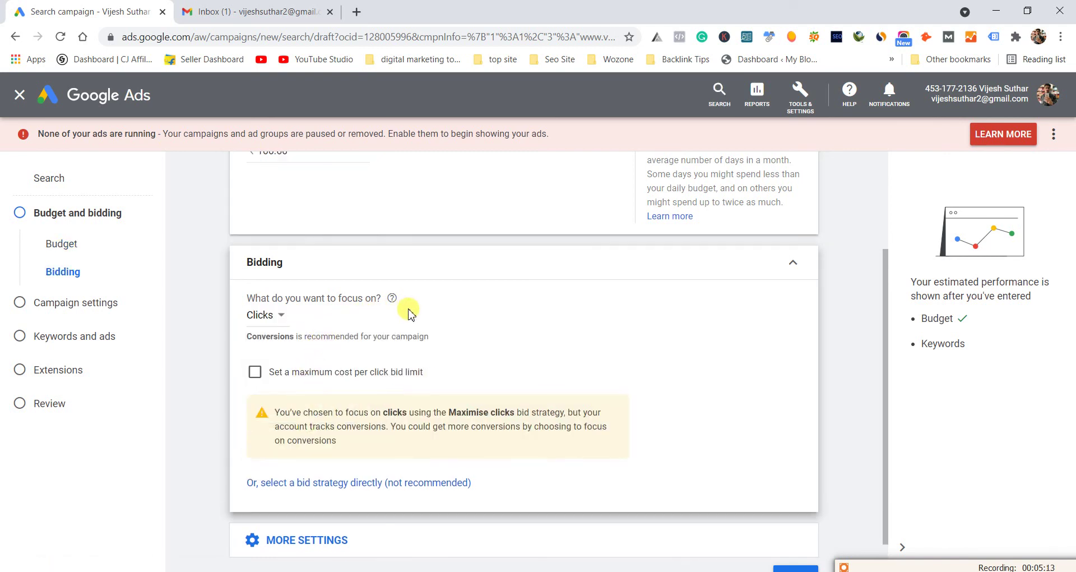
pyautogui.click(259, 294)
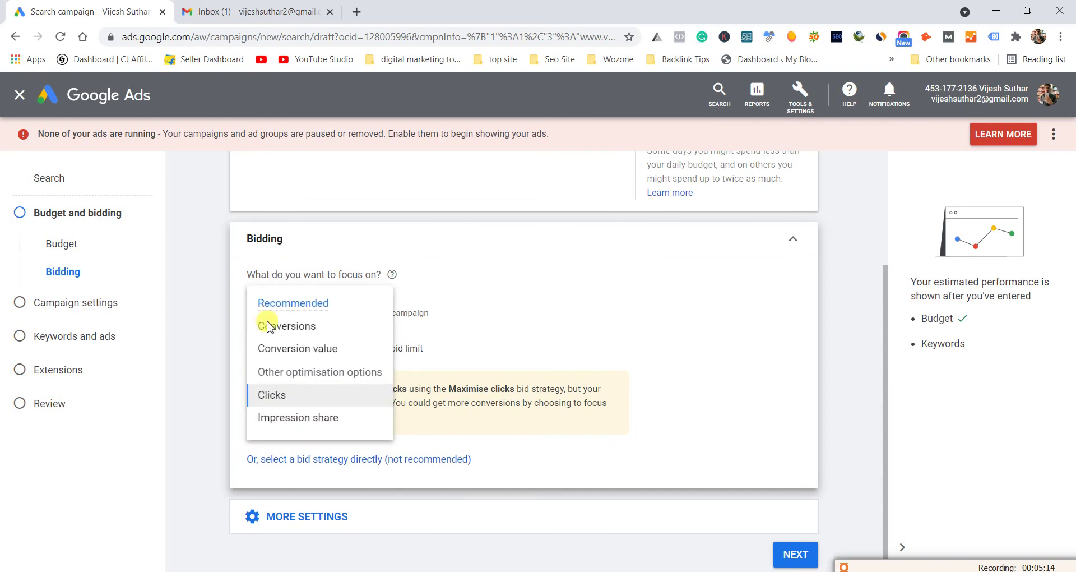
pyautogui.click(297, 310)
pyautogui.click(287, 291)
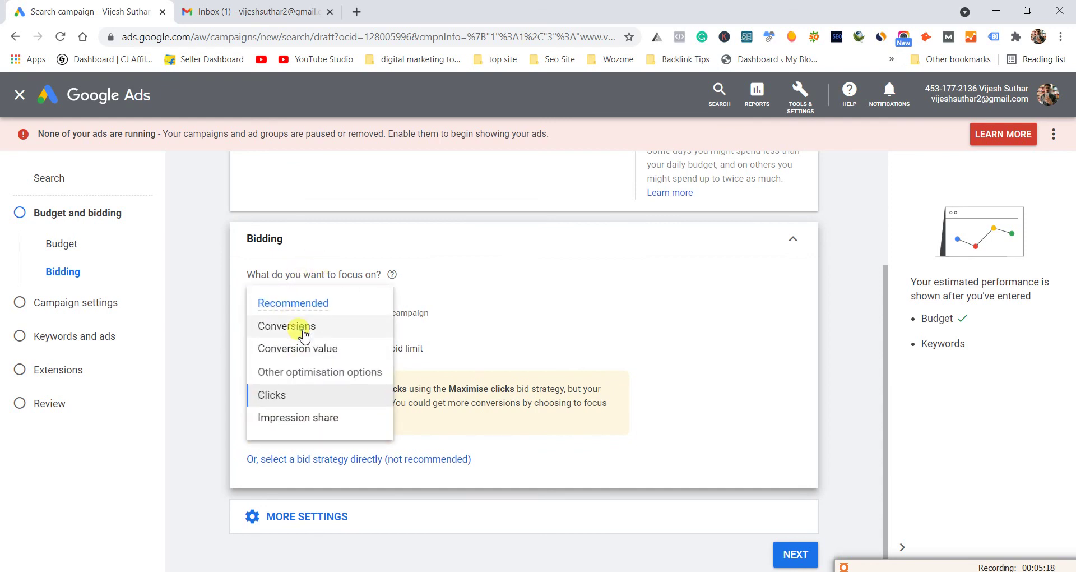
pyautogui.click(304, 328)
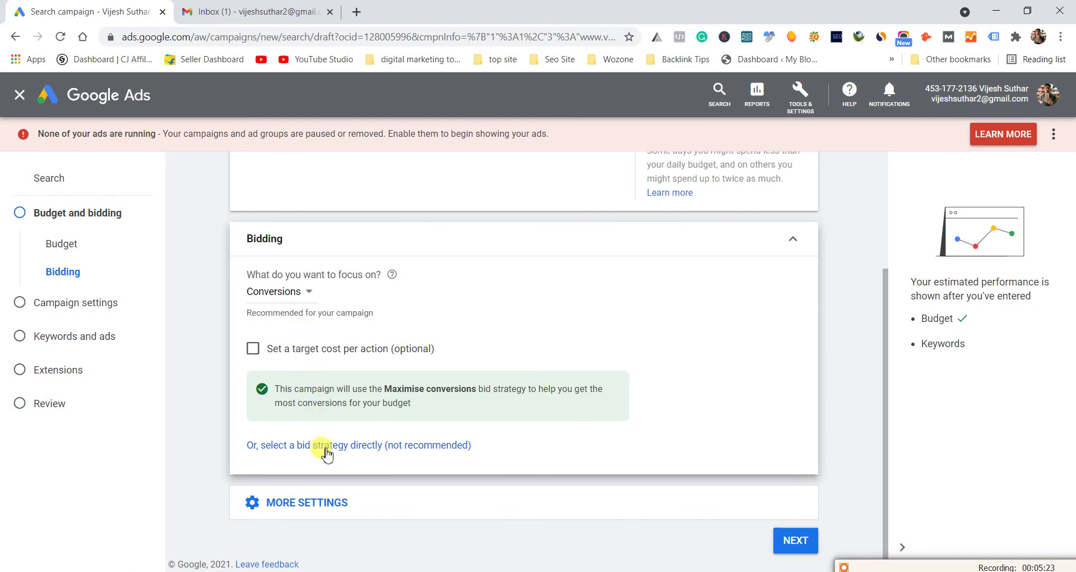
# Switch to direct bid strategy selection, keep Maximise conversions, and proceed to the campaign settings
pyautogui.click(327, 449)
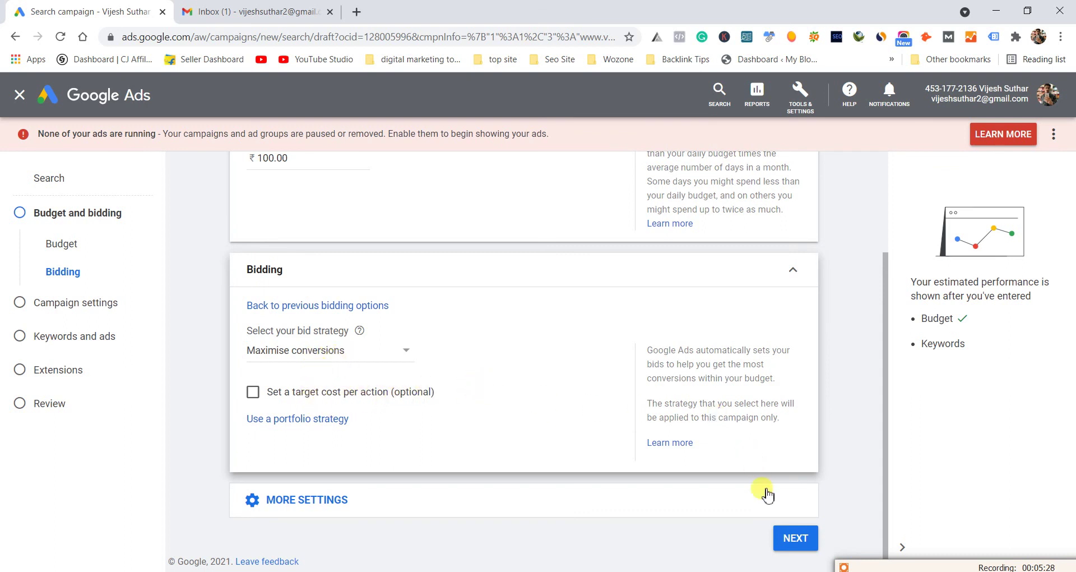
pyautogui.click(798, 554)
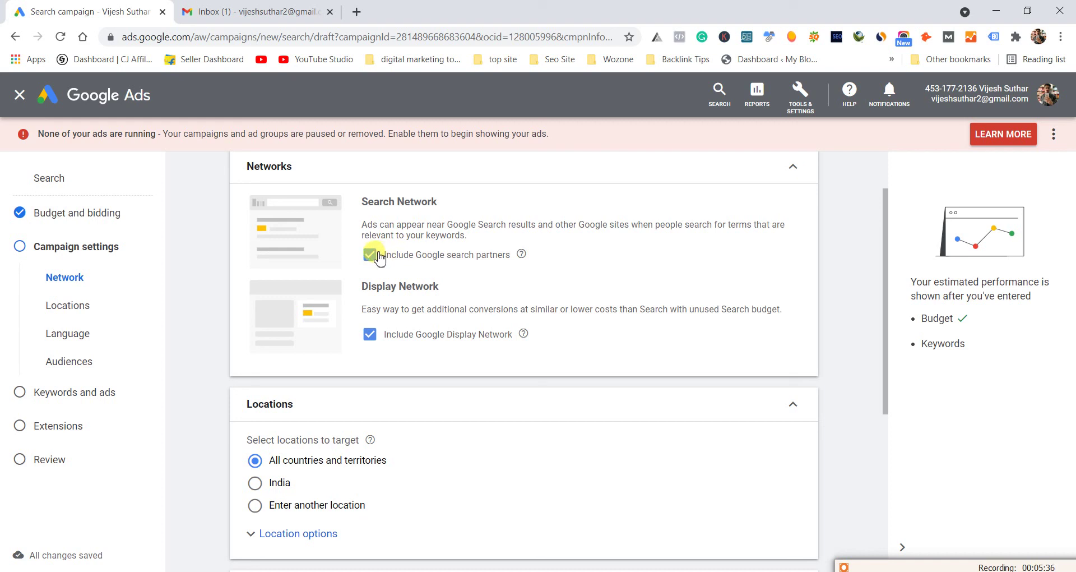
# Exclude the Google Display Network from the campaign and target India as the location
pyautogui.click(370, 335)
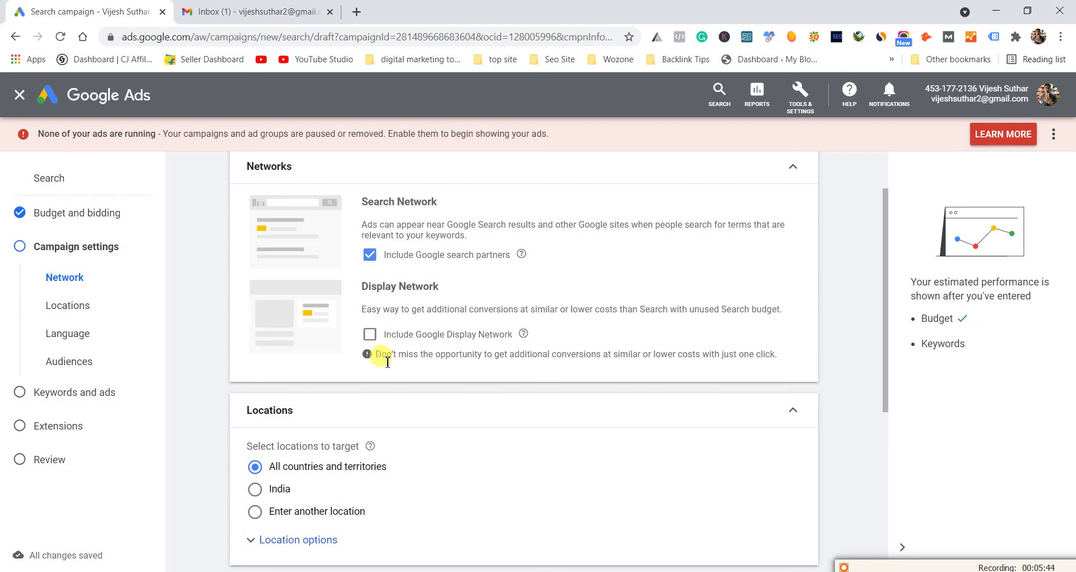
pyautogui.scroll(-1, 378, 355)
pyautogui.click(275, 421)
# Add Hindi to the customer languages alongside English and proceed to the keywords and ads settings
pyautogui.scroll(-3, 280, 415)
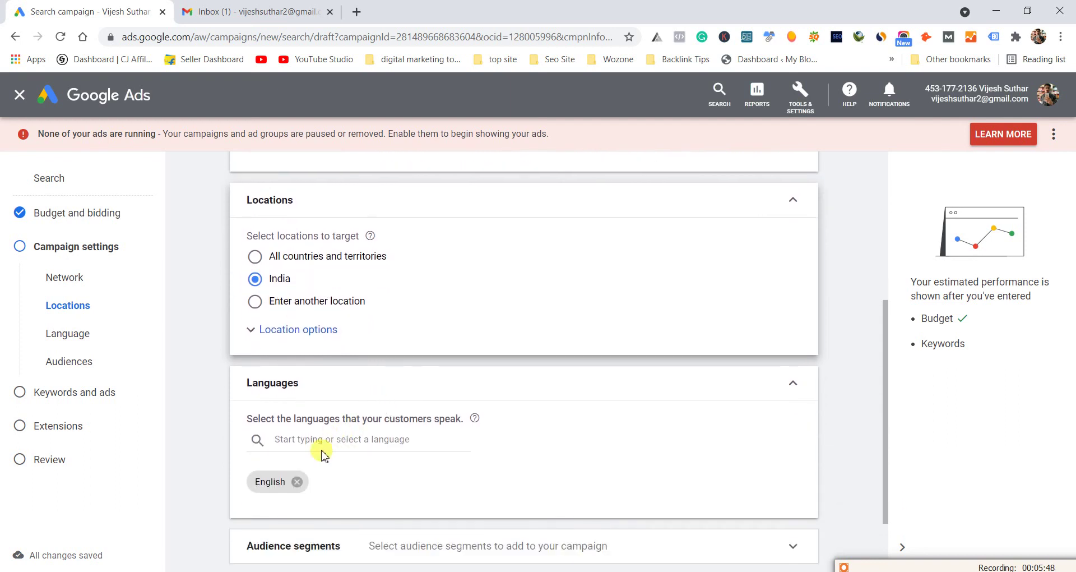
pyautogui.scroll(-1, 319, 449)
pyautogui.click(320, 373)
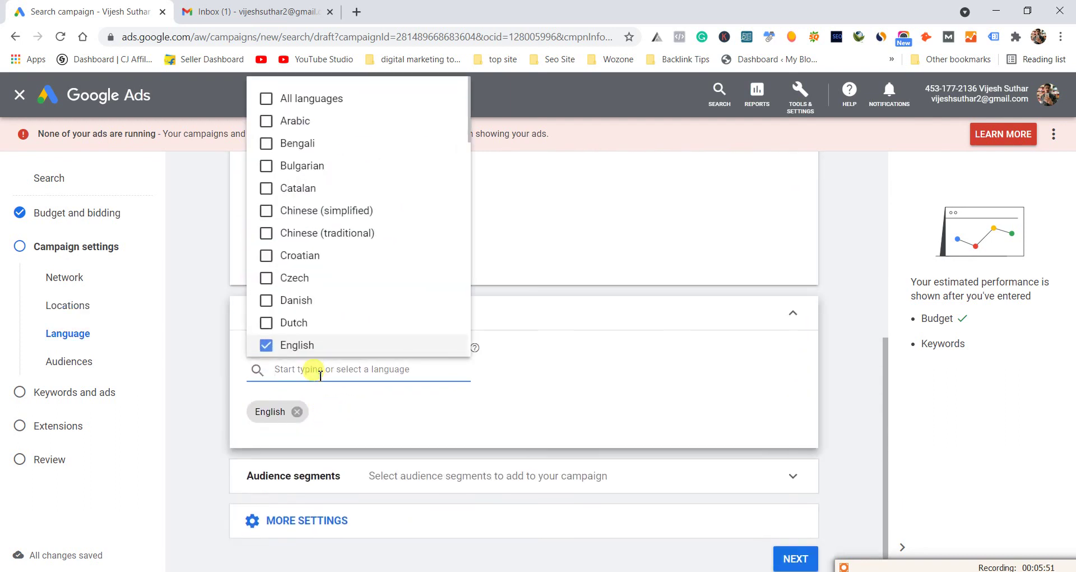
pyautogui.write('hin')
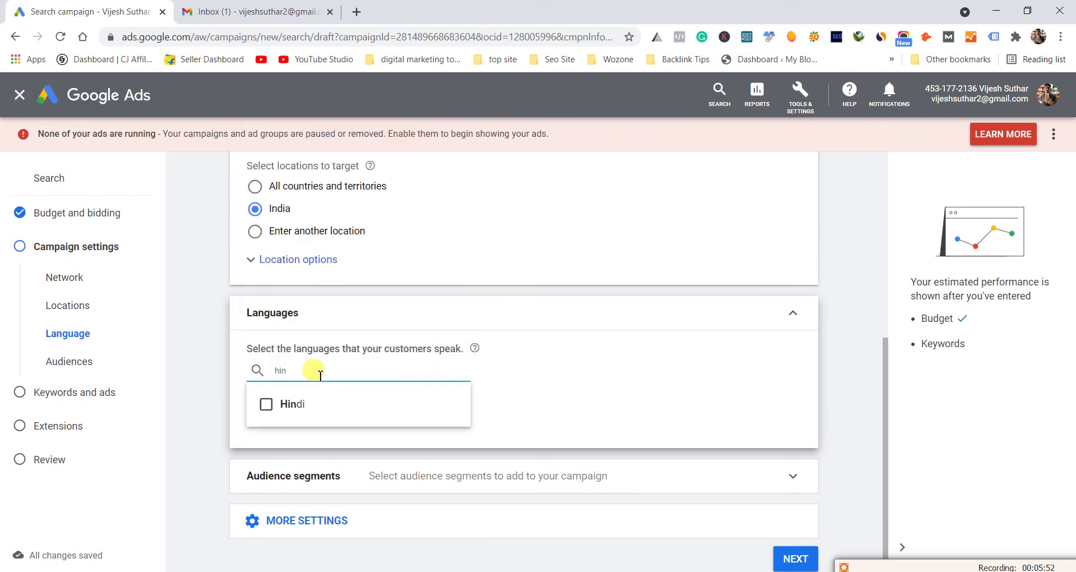
pyautogui.click(317, 404)
pyautogui.scroll(-1, 519, 372)
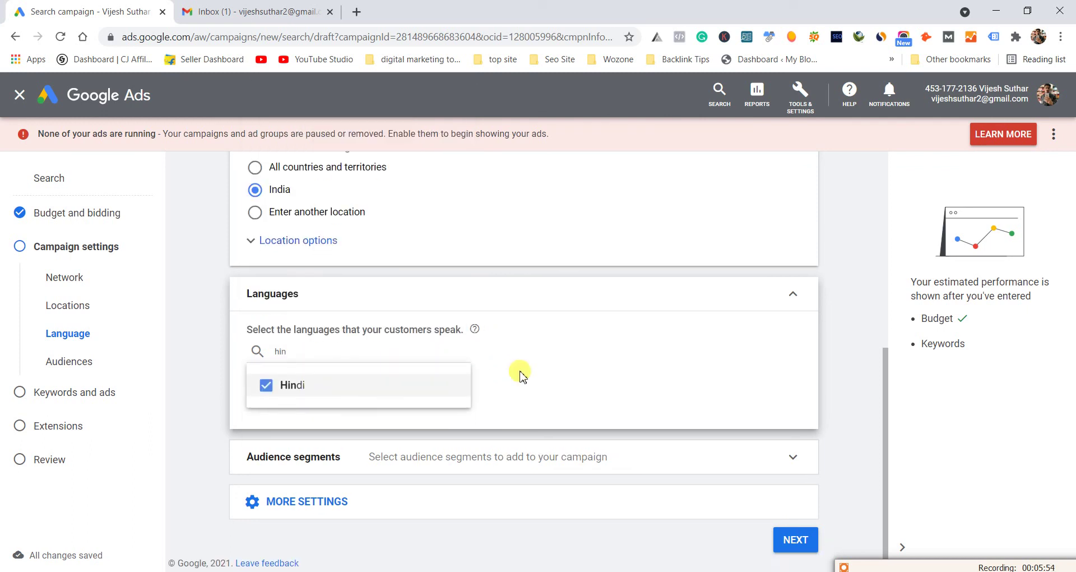
pyautogui.click(530, 356)
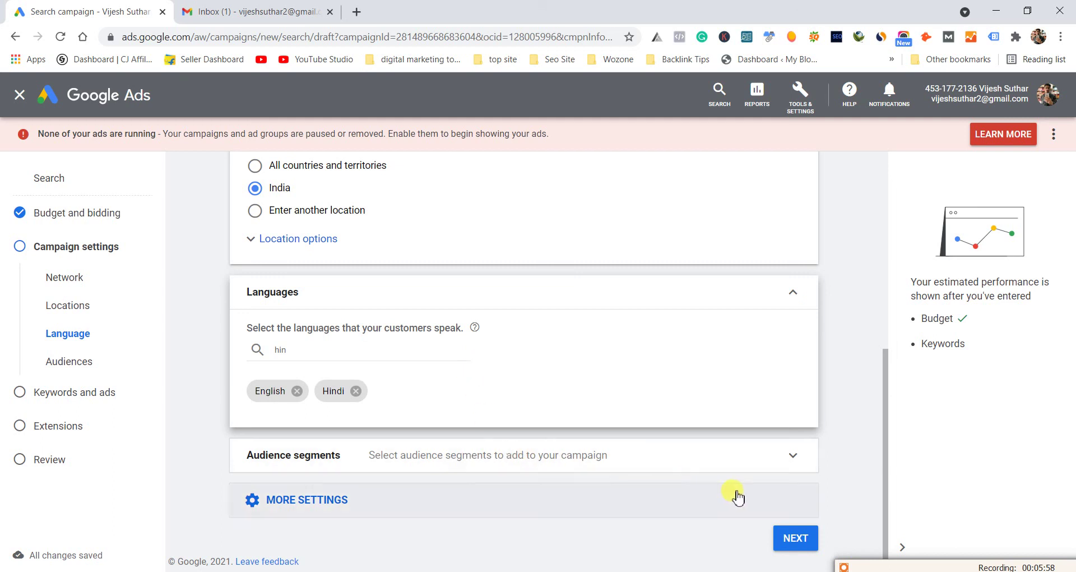
pyautogui.click(794, 536)
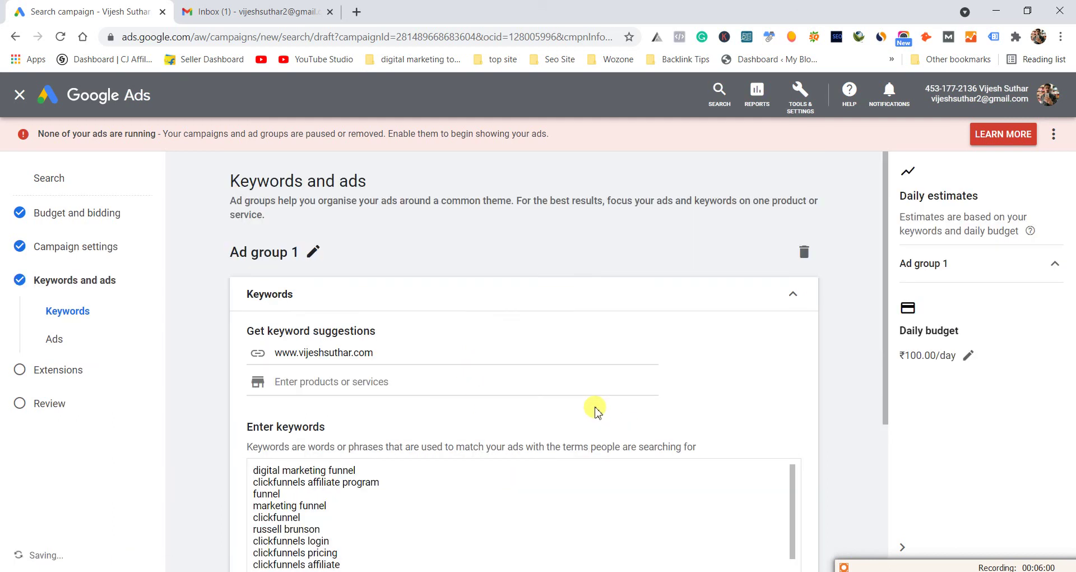
# Go through the new keywords experience guide, exit it, and review the list of suggested keywords
pyautogui.scroll(-2, 411, 358)
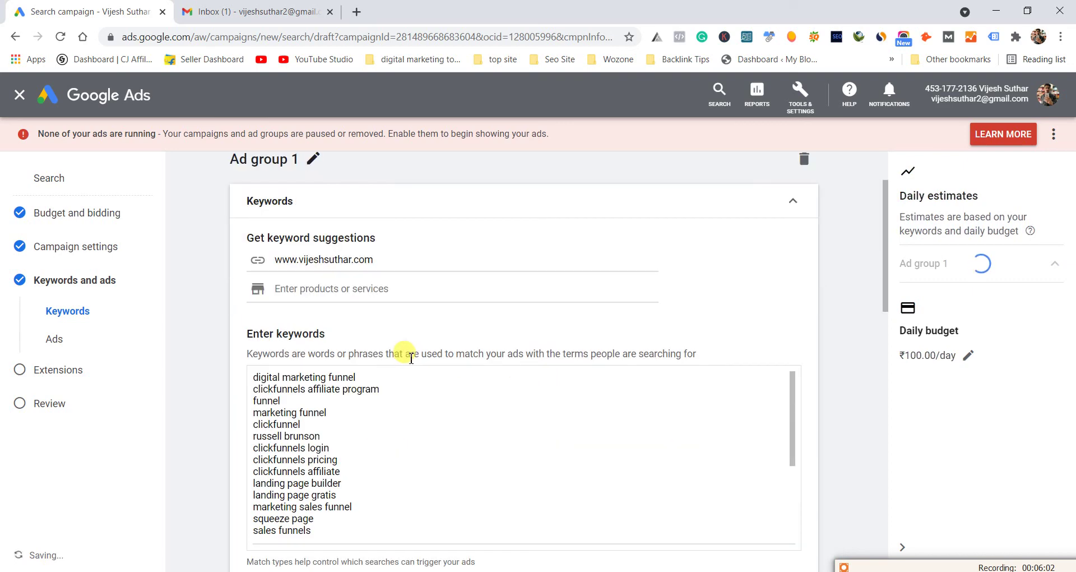
pyautogui.scroll(-2, 409, 354)
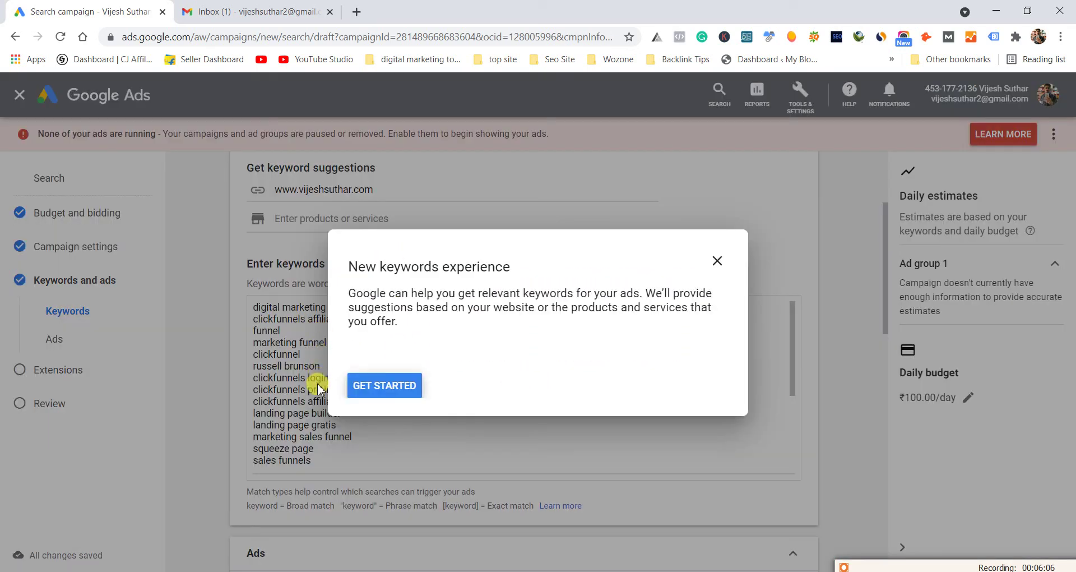
pyautogui.click(716, 261)
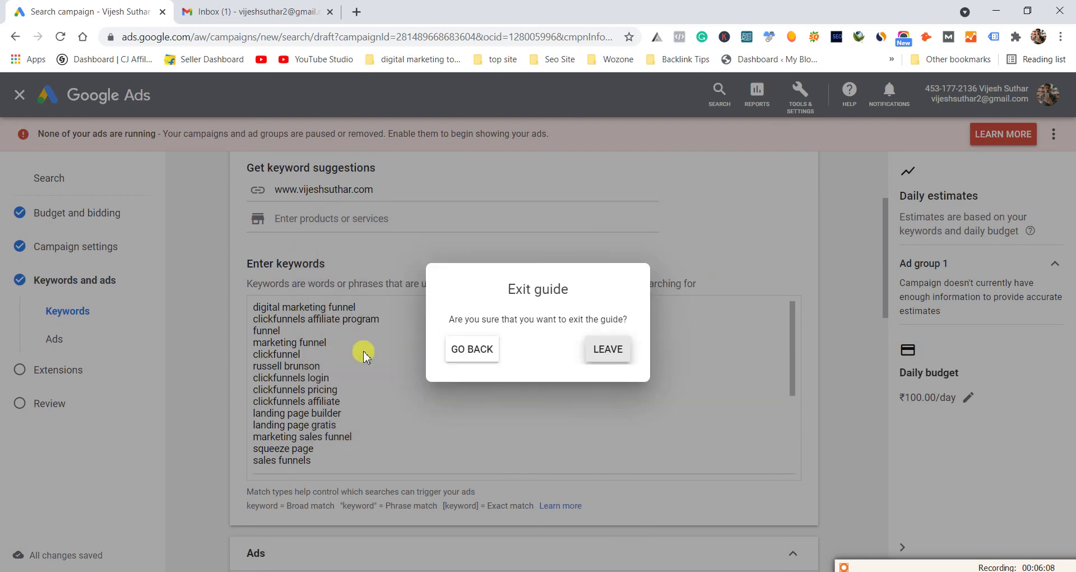
pyautogui.click(485, 349)
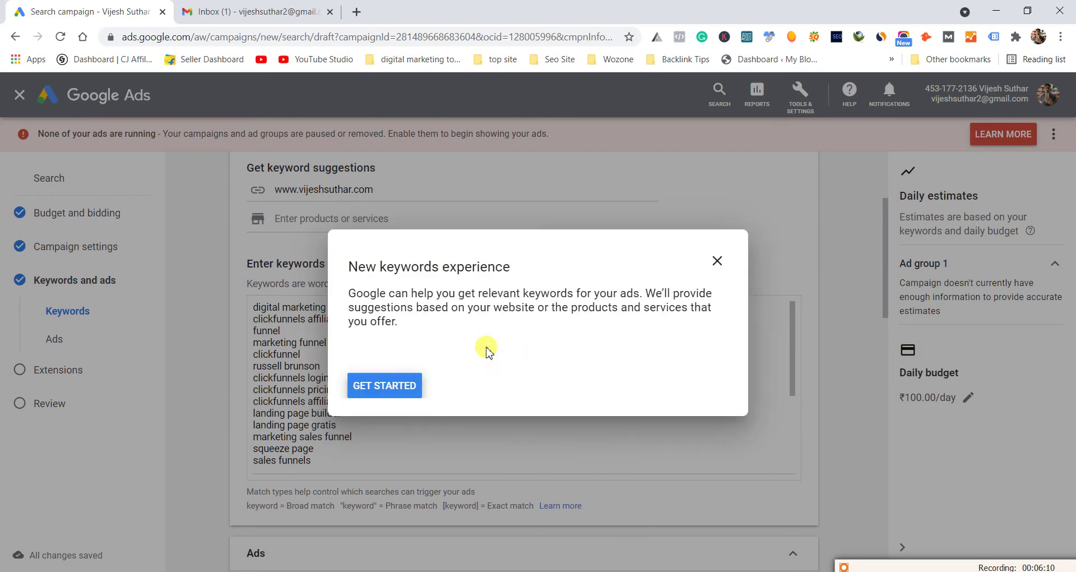
pyautogui.click(389, 388)
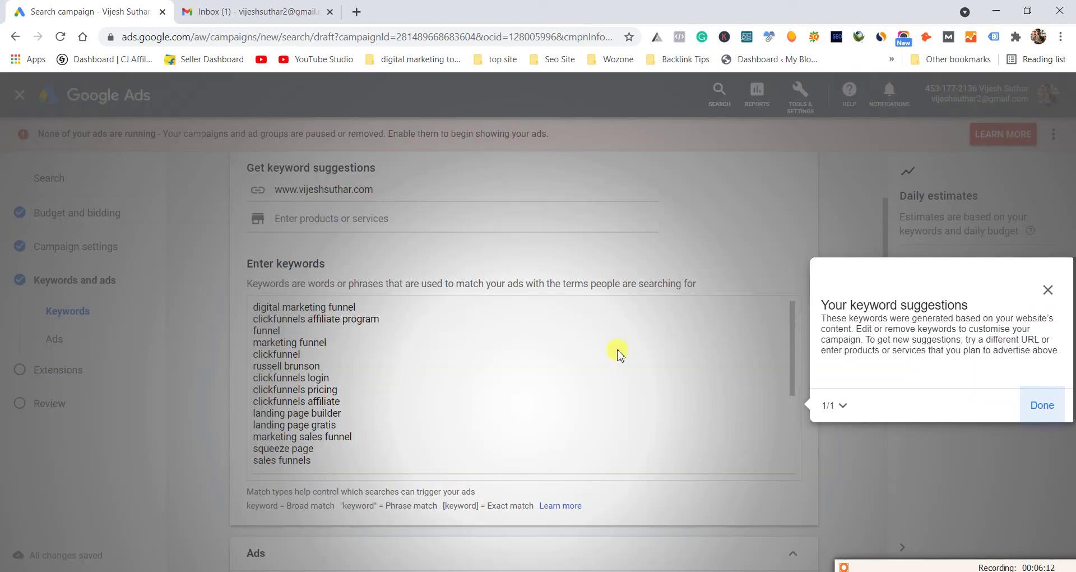
pyautogui.click(1047, 289)
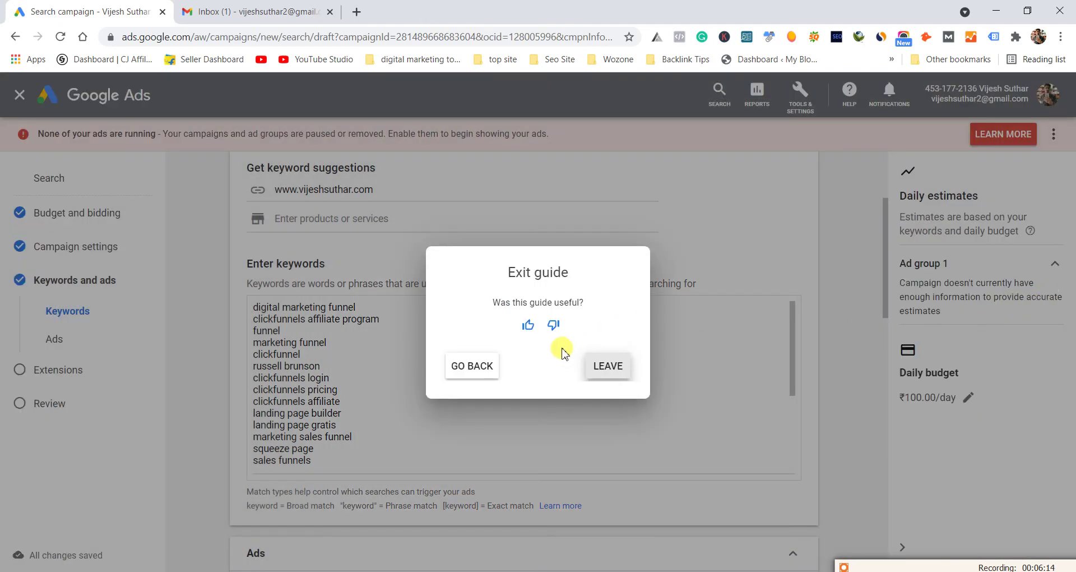
pyautogui.click(607, 365)
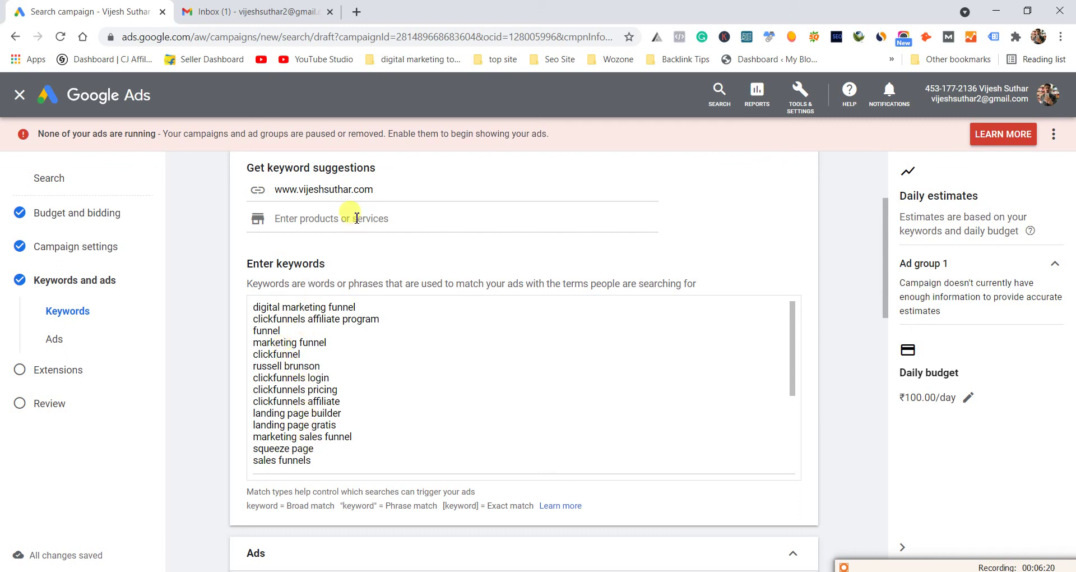
pyautogui.moveTo(312, 460); pyautogui.dragTo(289, 326)
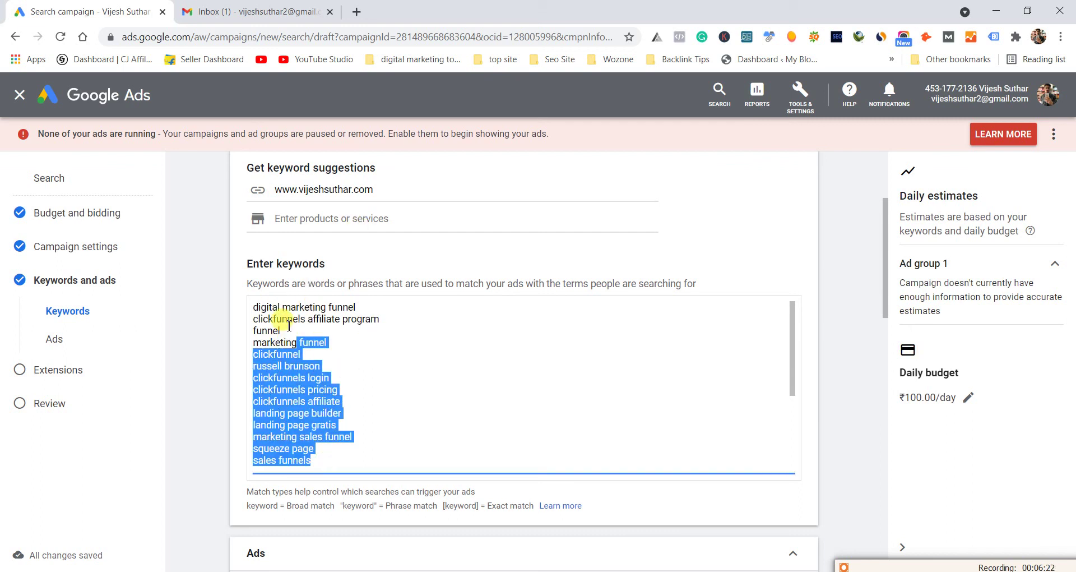
pyautogui.click(428, 355)
pyautogui.scroll(-3, 432, 355)
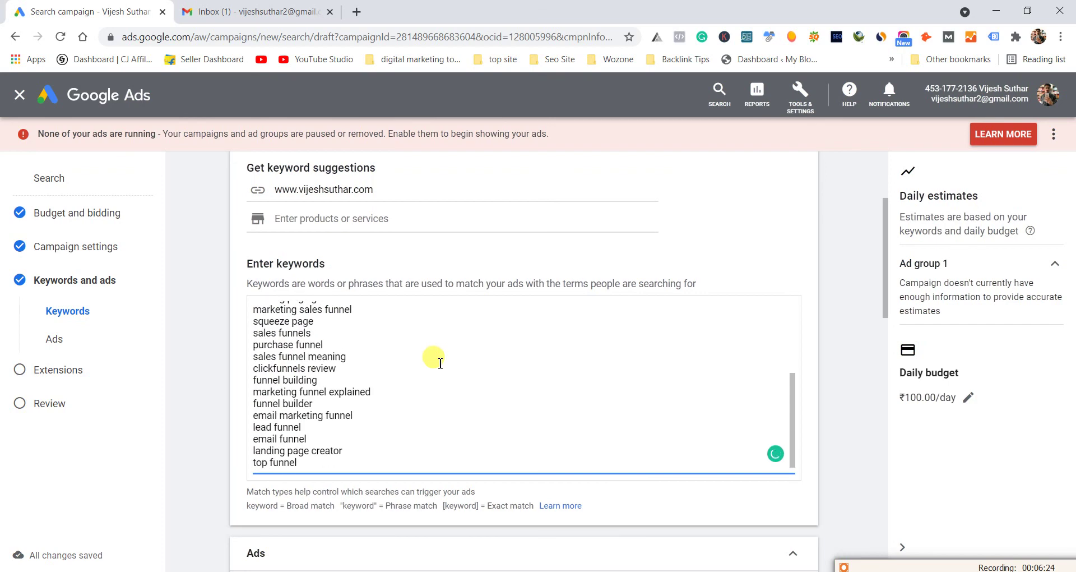
pyautogui.scroll(-6, 227, 370)
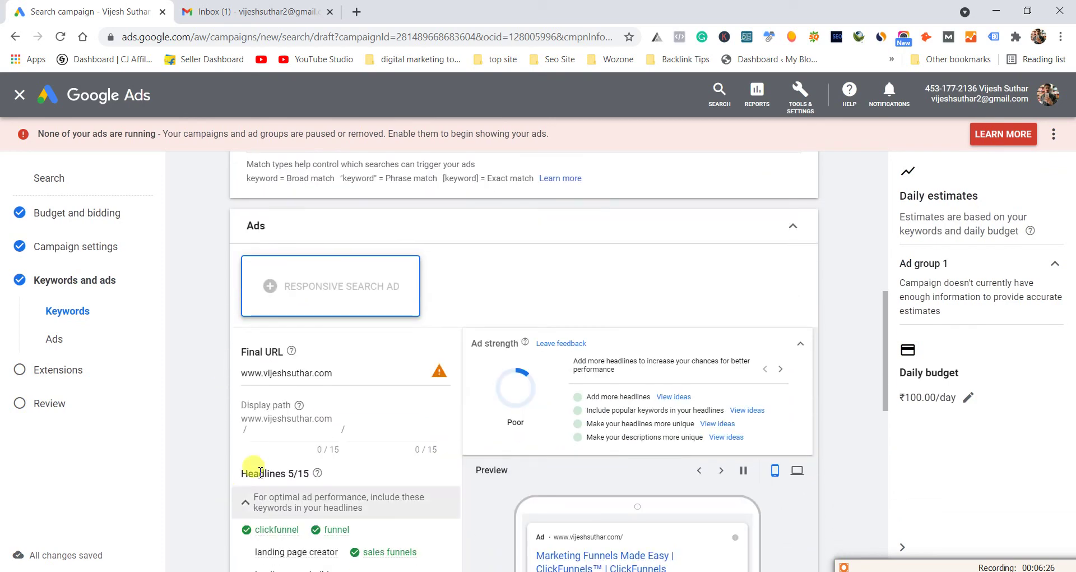
pyautogui.scroll(-2, 259, 472)
pyautogui.click(346, 281)
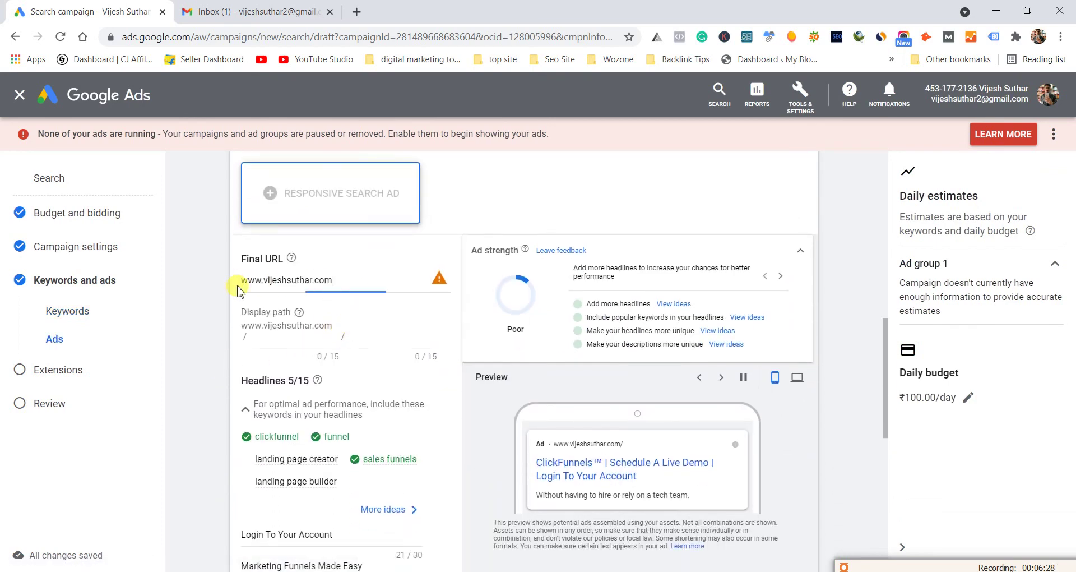
pyautogui.click(243, 283)
pyautogui.write('https')
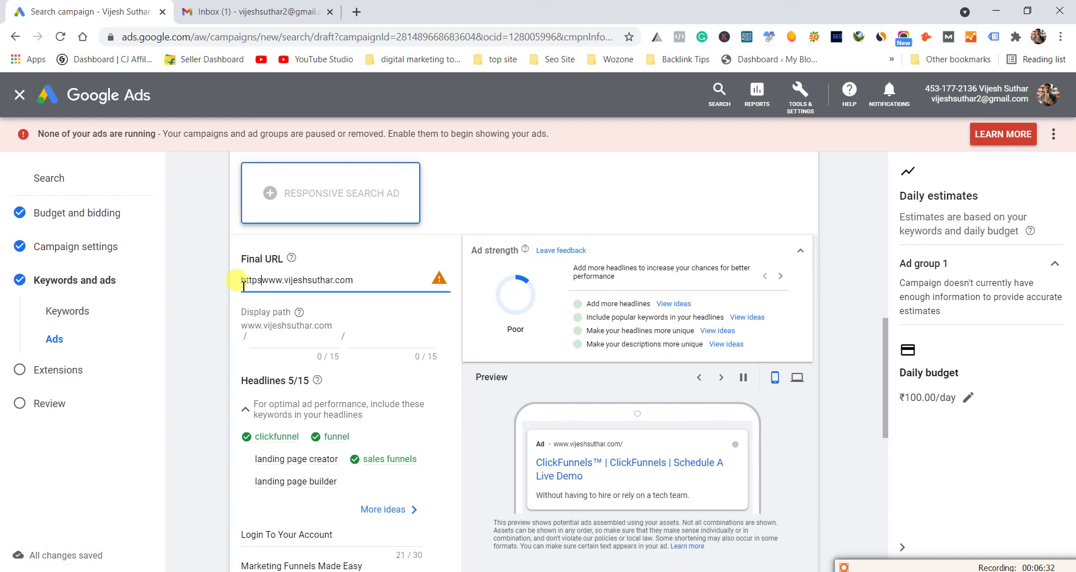
pyautogui.write('://')
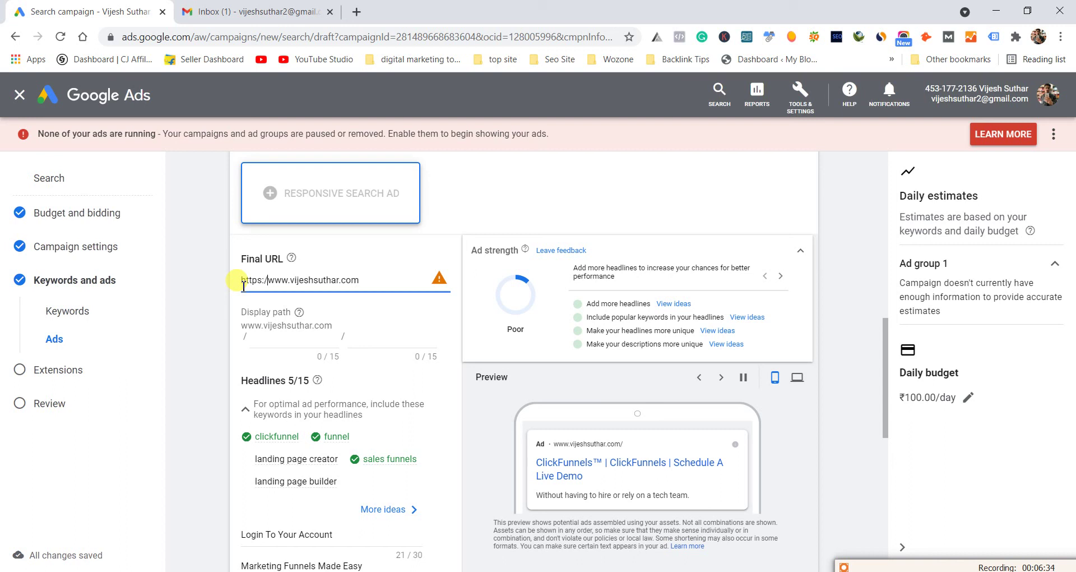
pyautogui.click(342, 203)
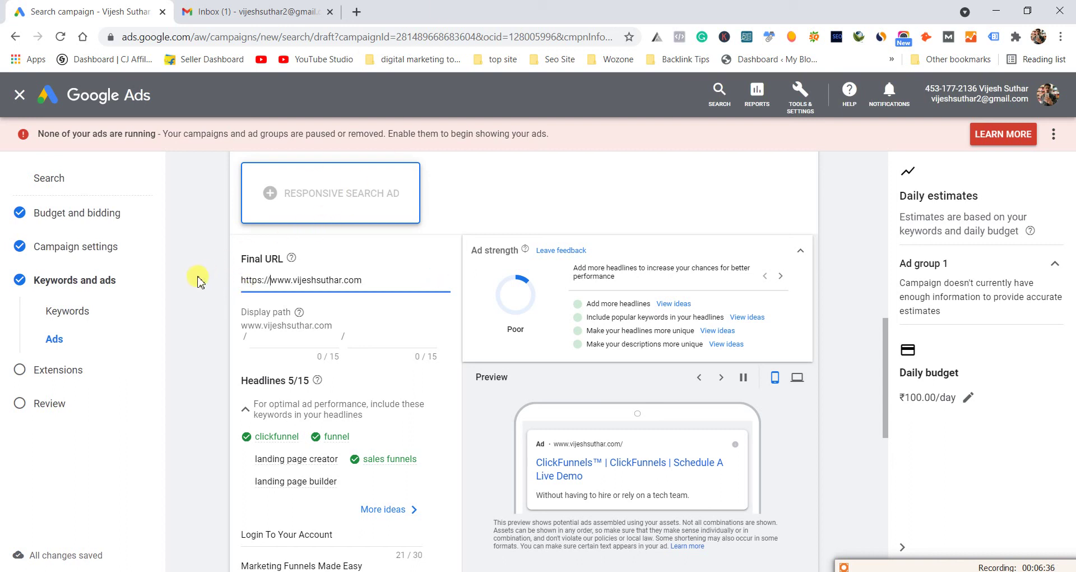
# Fill the ad's two display path parts with "offer" and "2021"
pyautogui.scroll(-1, 336, 331)
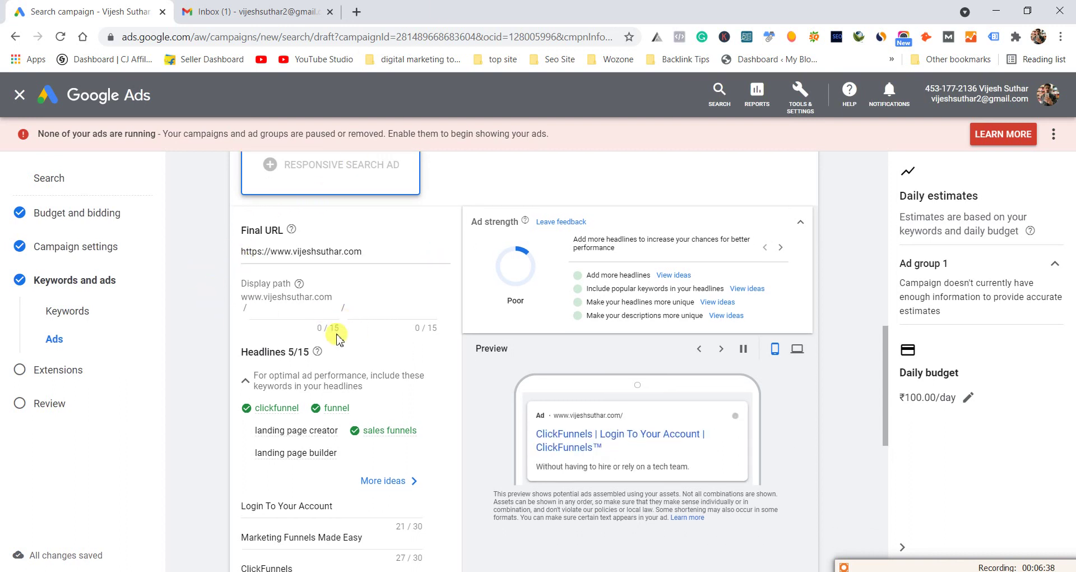
pyautogui.click(295, 294)
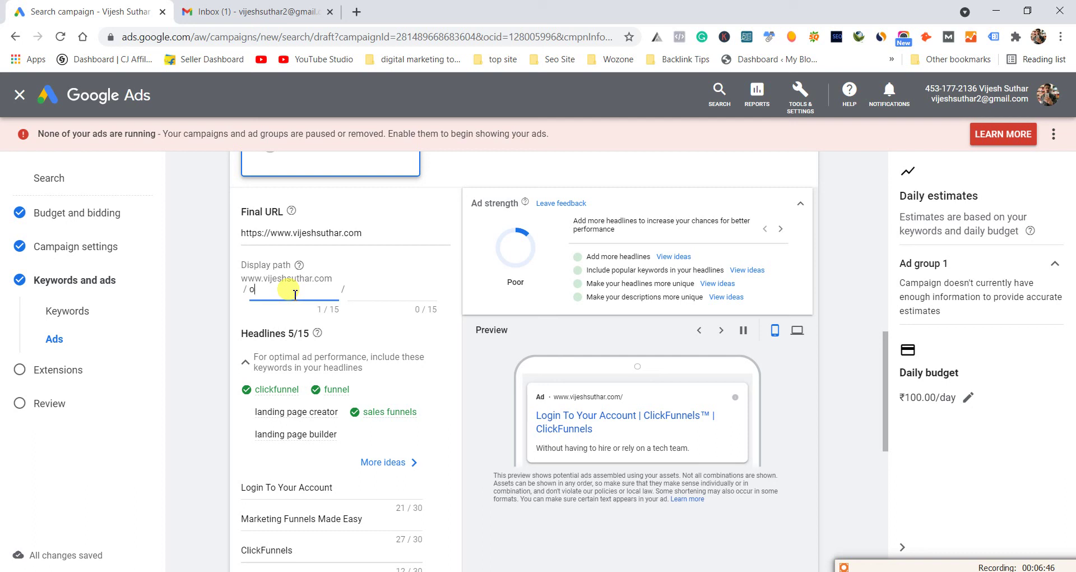
pyautogui.write('offer')
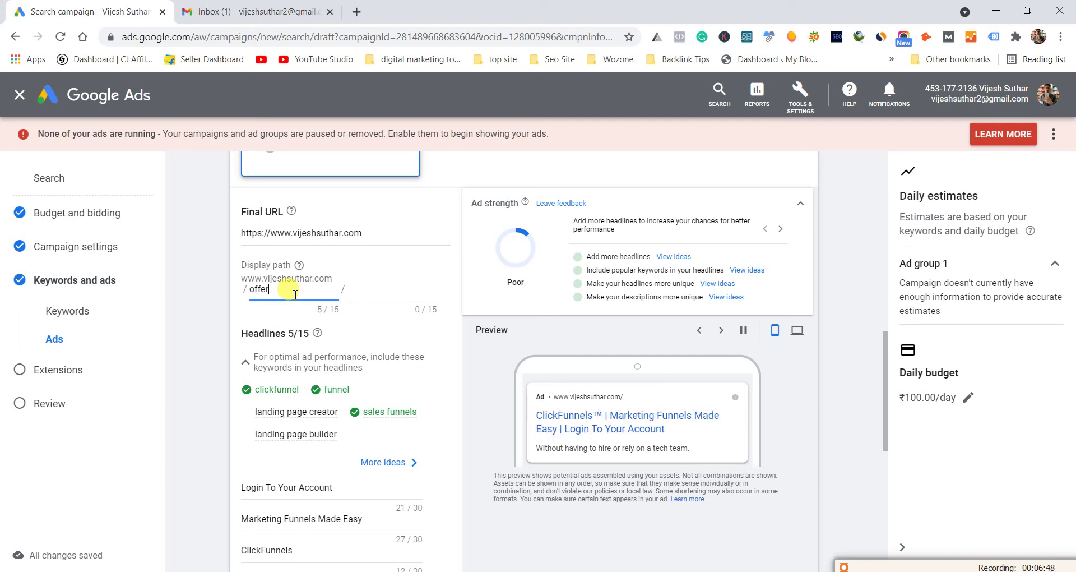
pyautogui.press('Tab')
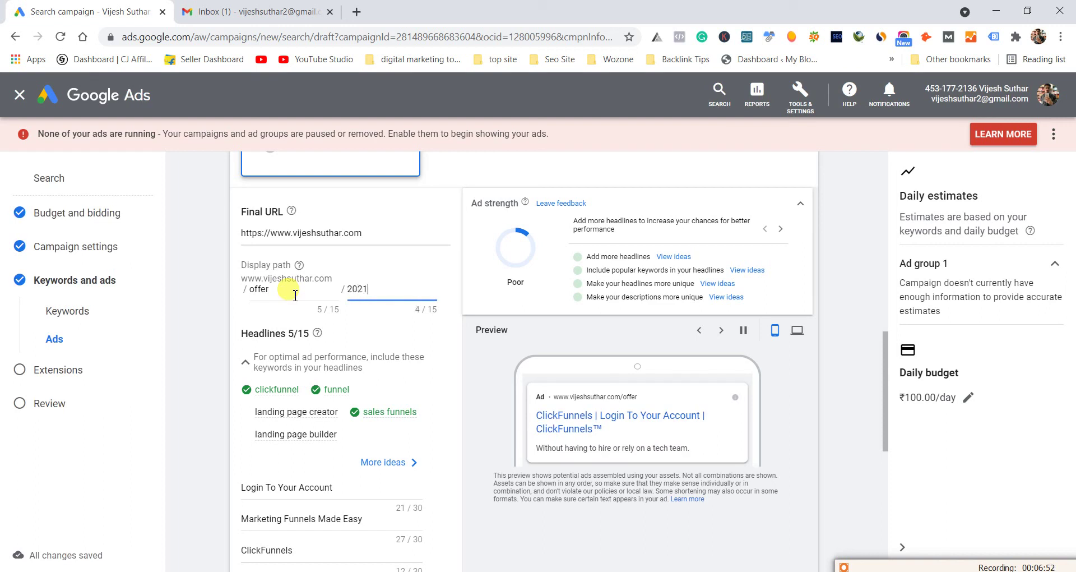
# Remove the ™ symbol from the fourth headline so that it reads "ClickFunnels"
pyautogui.scroll(-3, 280, 381)
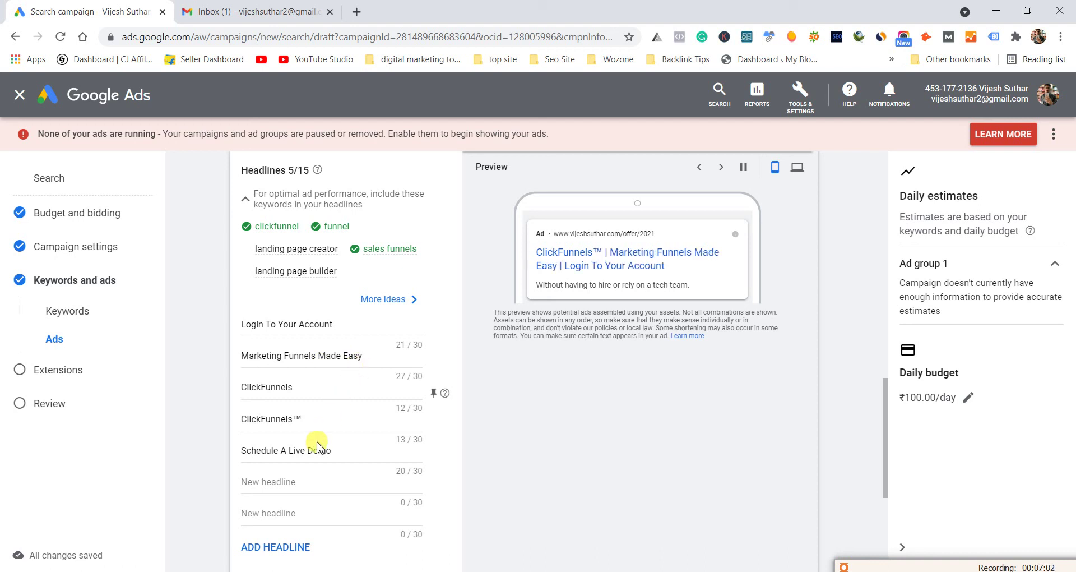
pyautogui.click(308, 417)
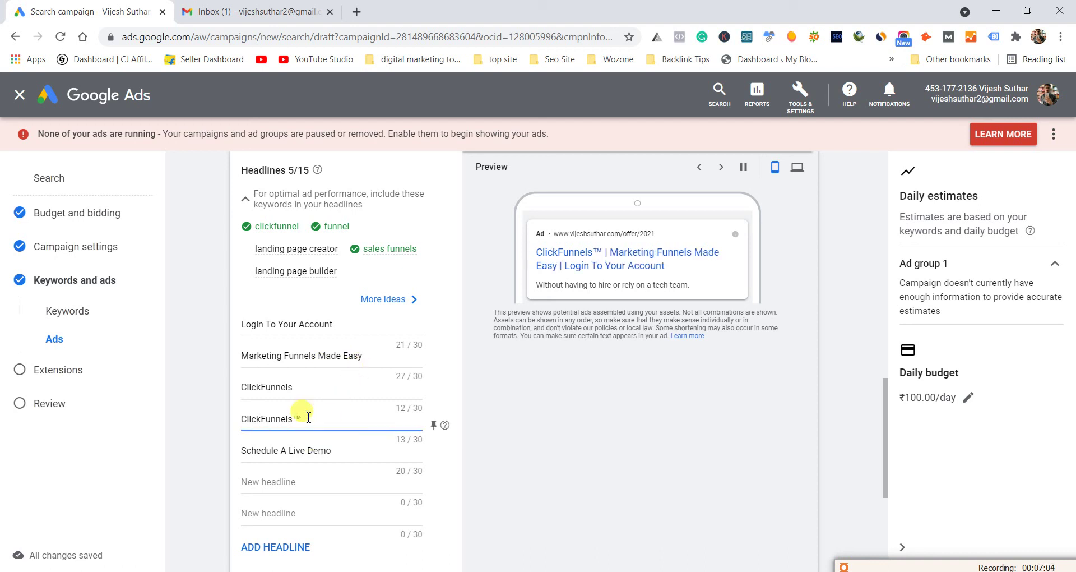
pyautogui.click(185, 411)
pyautogui.scroll(-1, 185, 412)
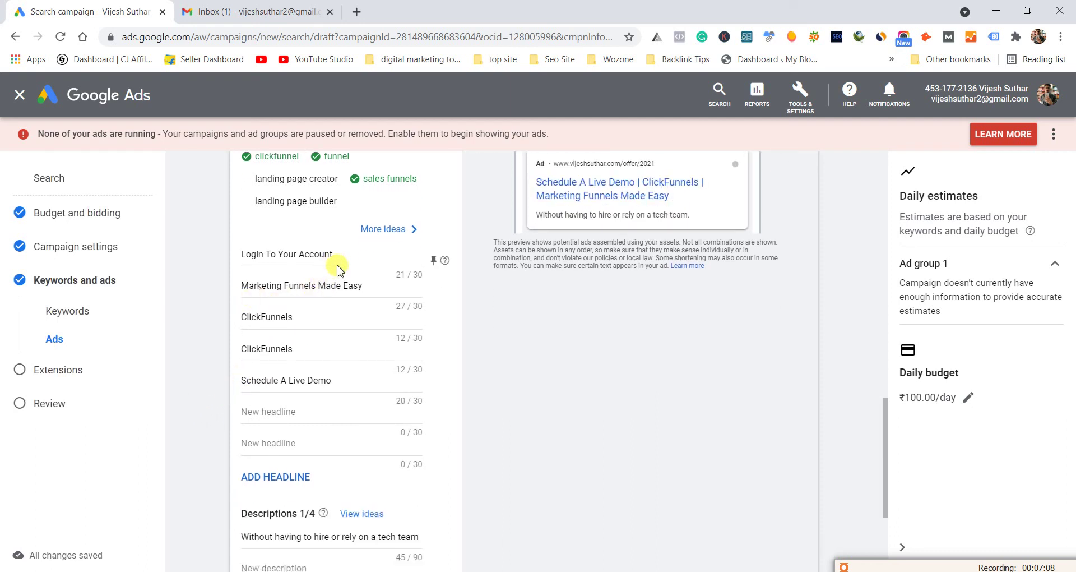
pyautogui.moveTo(341, 256)
pyautogui.mouseDown()
pyautogui.moveTo(250, 253)
pyautogui.moveTo(348, 252)
pyautogui.mouseUp()
pyautogui.click(245, 250)
pyautogui.click(348, 252)
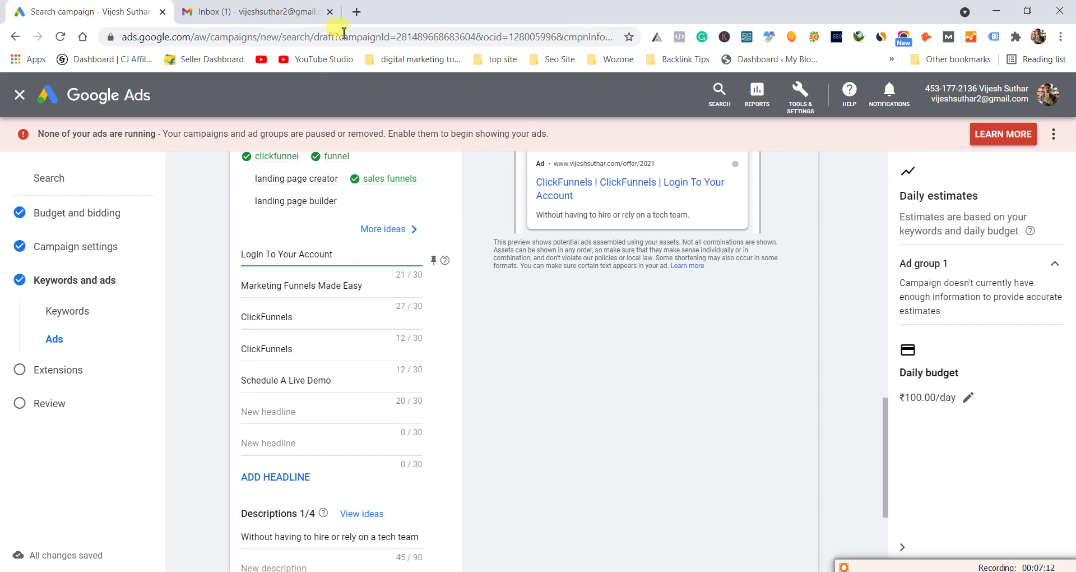
# Copy the "ClickFunnels" headline text and search Google for it in a new browser tab
pyautogui.click(354, 12)
pyautogui.hotkey('ctrl', '1')
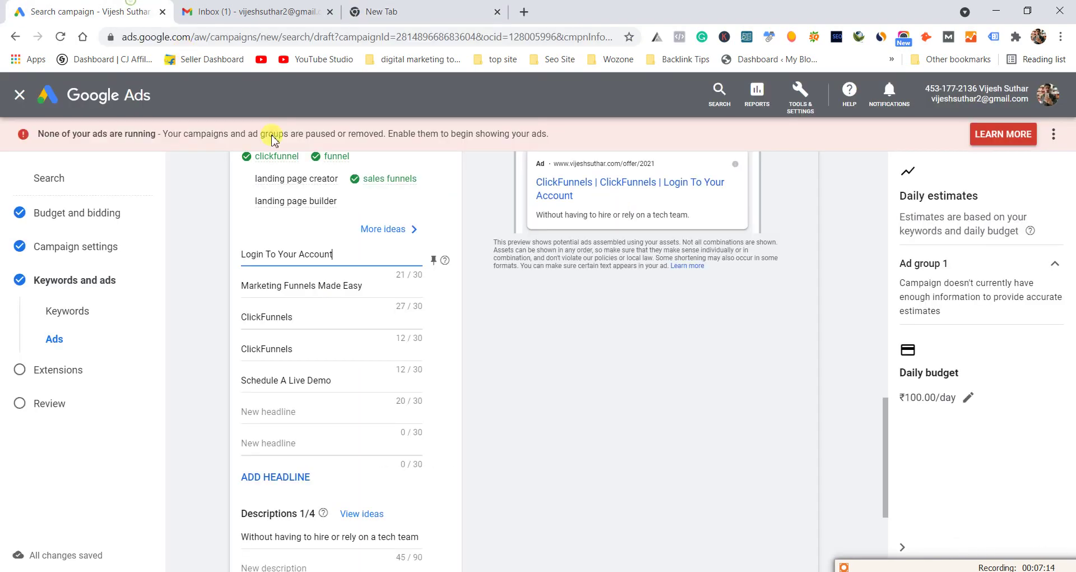
pyautogui.doubleClick(297, 347)
pyautogui.hotkey('ctrl', 'c')
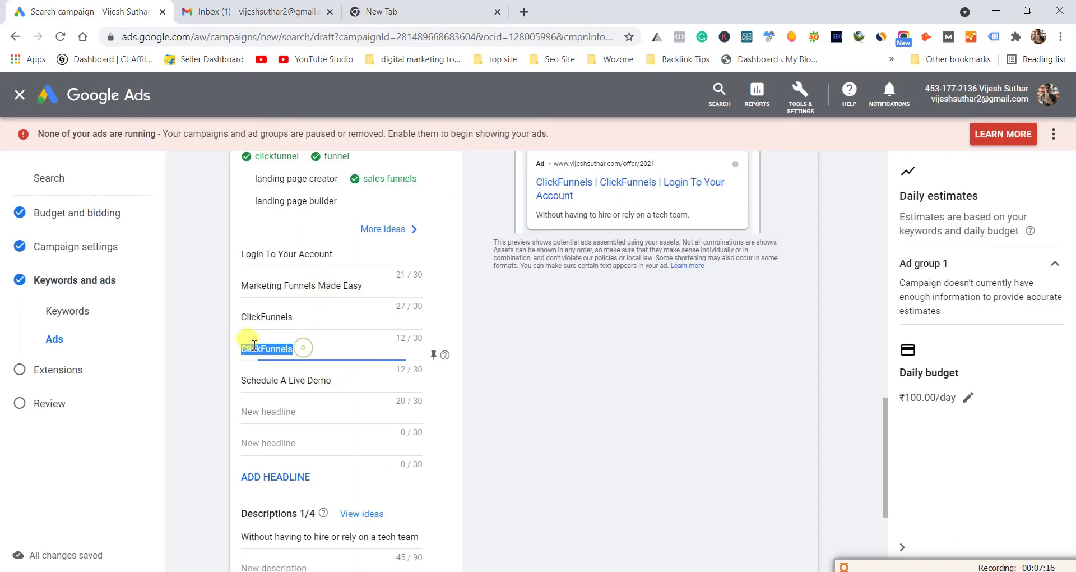
pyautogui.rightClick(297, 344)
pyautogui.click(292, 94)
pyautogui.click(399, 7)
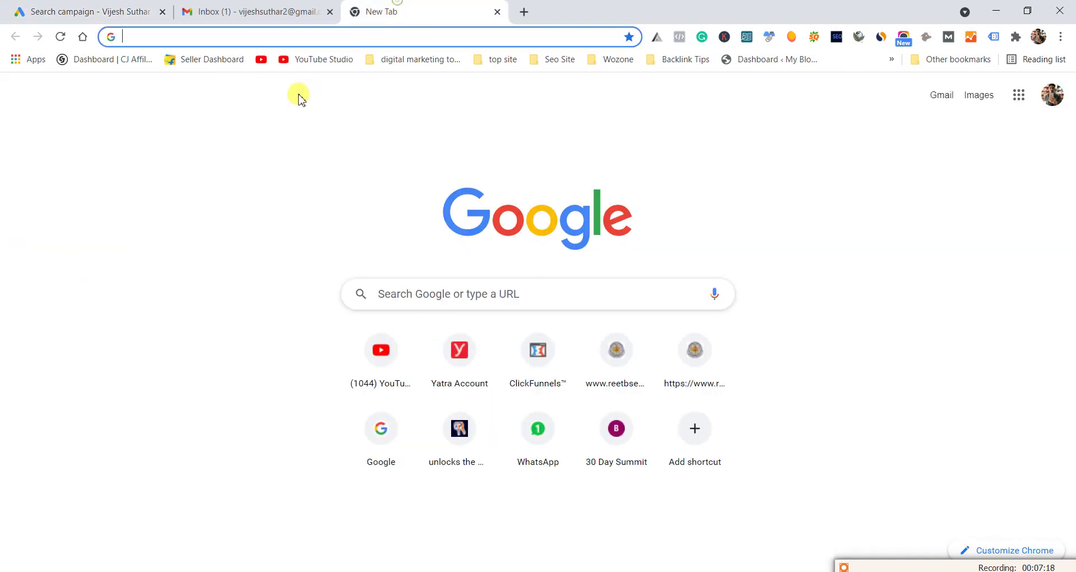
pyautogui.rightClick(291, 37)
pyautogui.click(315, 133)
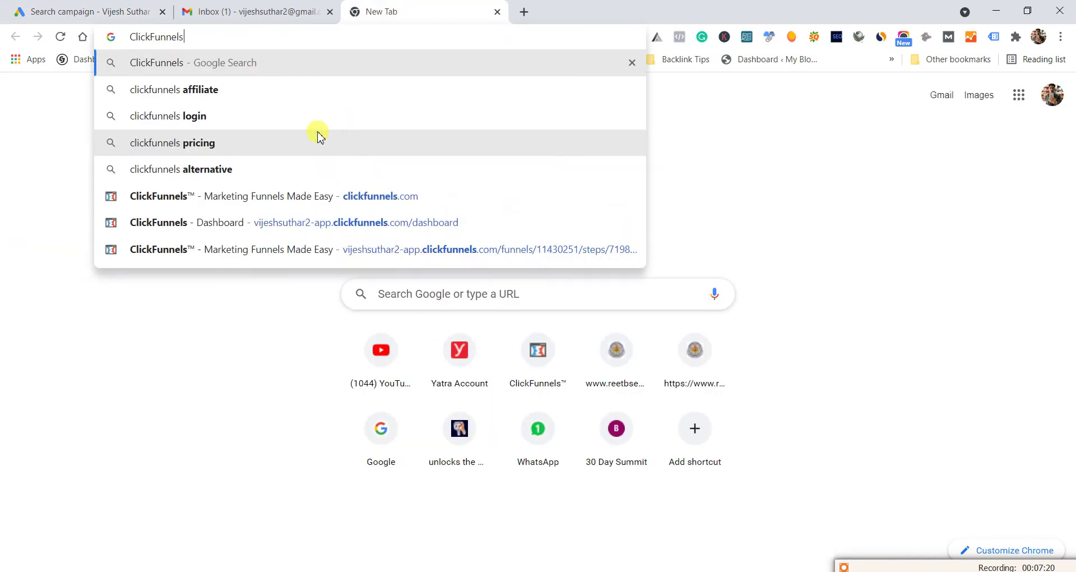
pyautogui.press('Return')
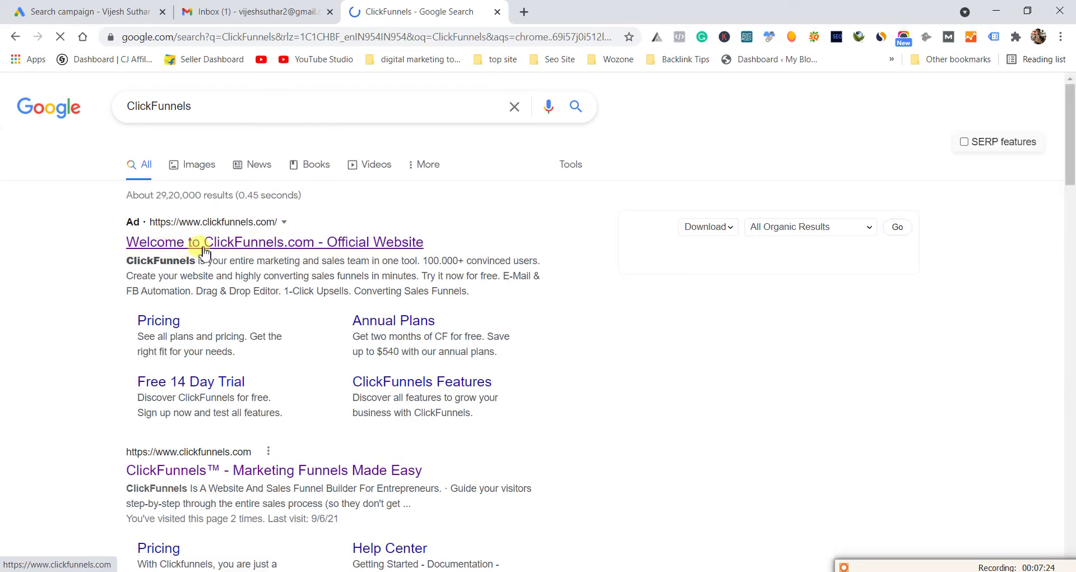
# Examine how titles are displayed in the ClickFunnels search results, and return to the ad's headlines in Google Ads
pyautogui.scroll(-2, 440, 233)
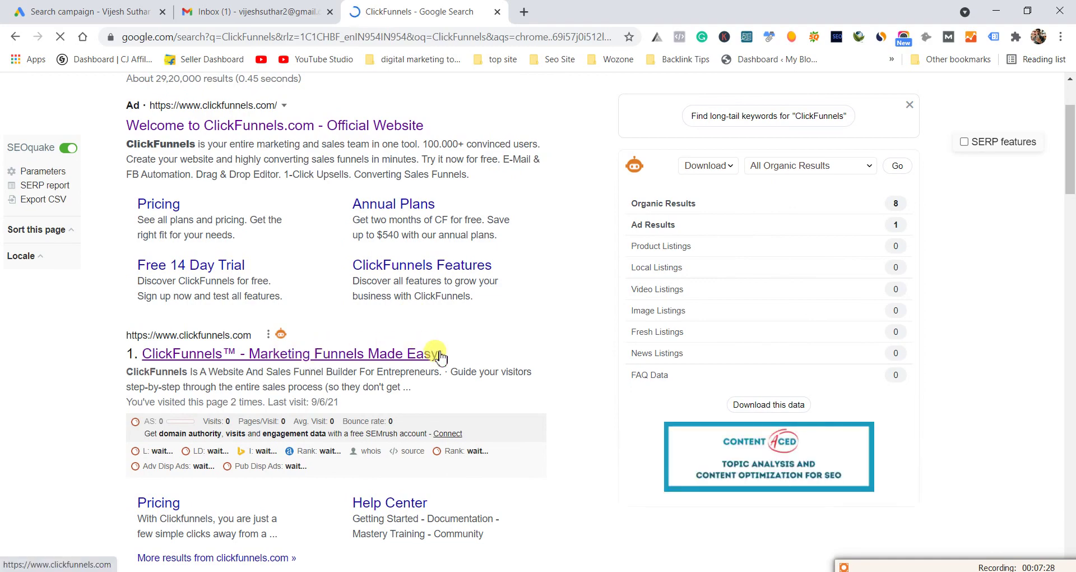
pyautogui.scroll(-15, 441, 357)
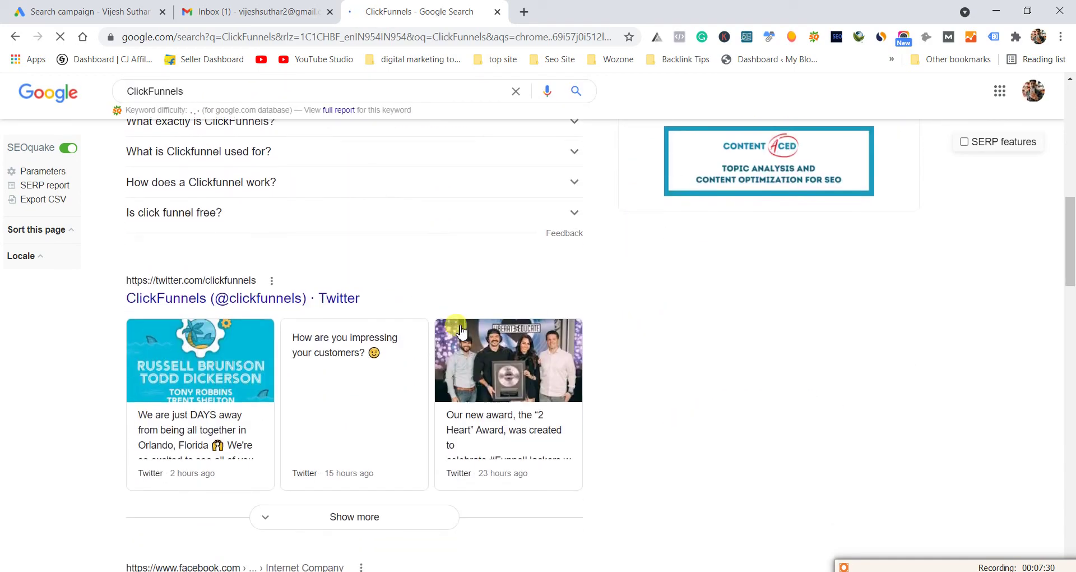
pyautogui.scroll(-9, 458, 336)
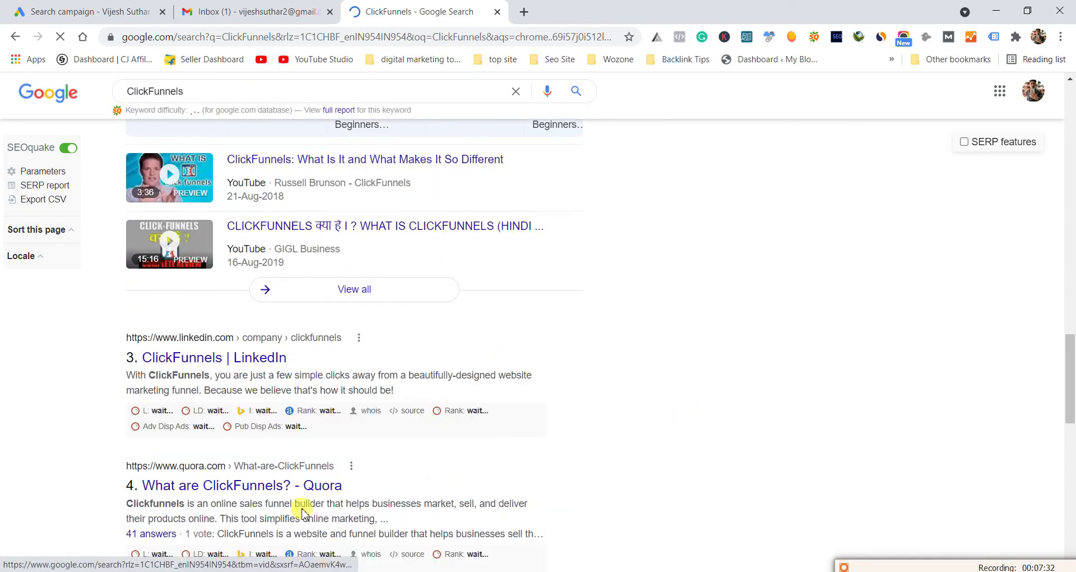
pyautogui.scroll(-3, 212, 500)
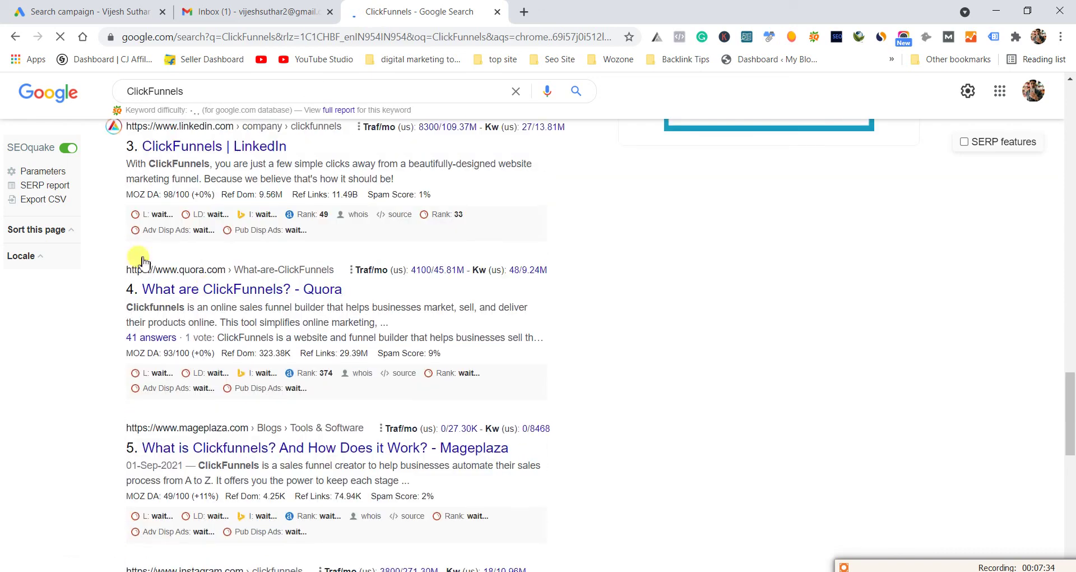
pyautogui.click(129, 12)
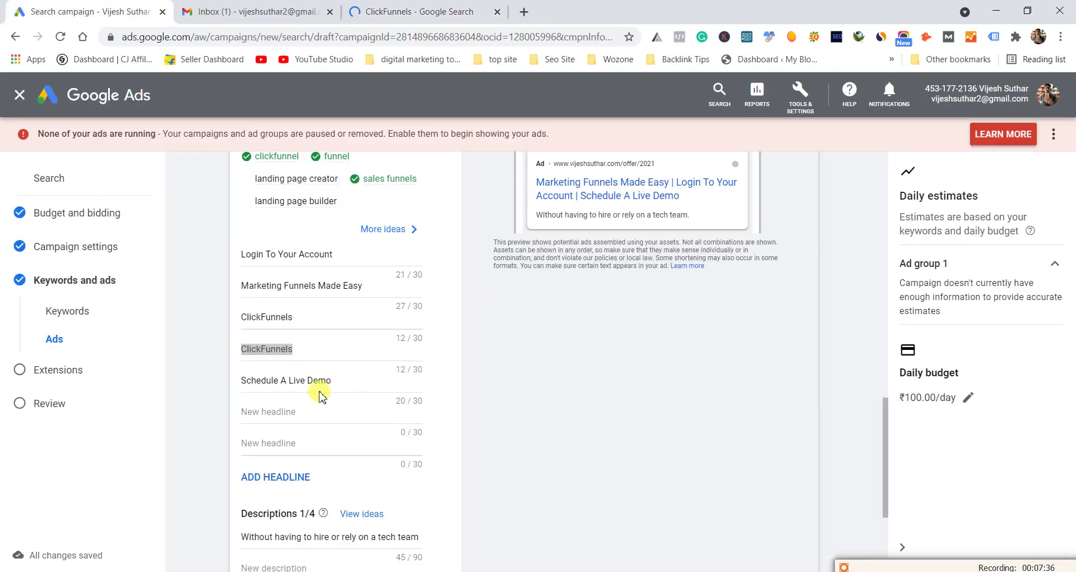
pyautogui.doubleClick(271, 350)
pyautogui.click(272, 351)
# Compare the ad's description section with the description text in the Google search results, and return to the ad form
pyautogui.scroll(-3, 420, 359)
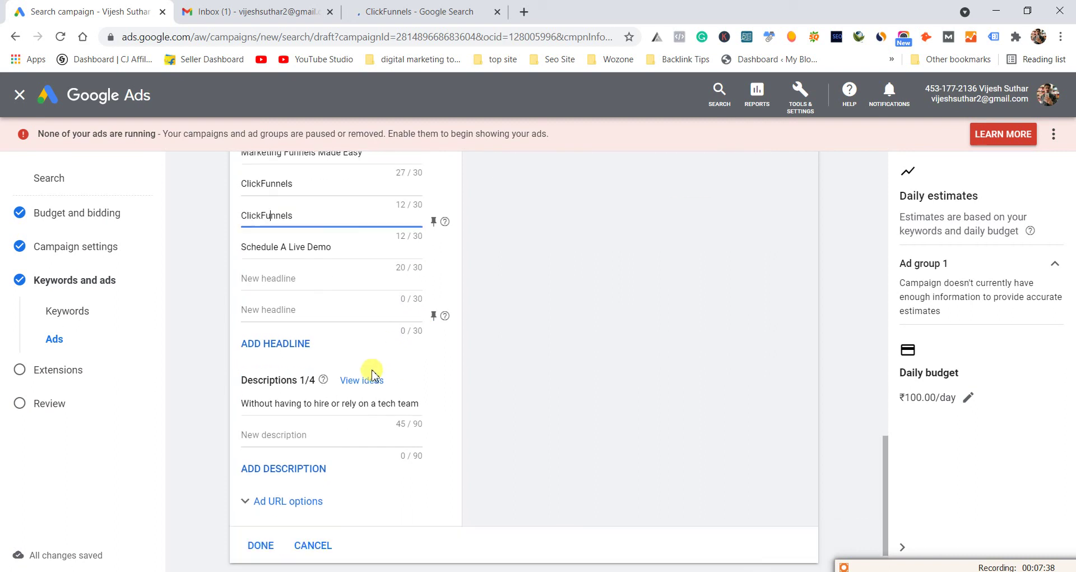
pyautogui.scroll(-2, 312, 386)
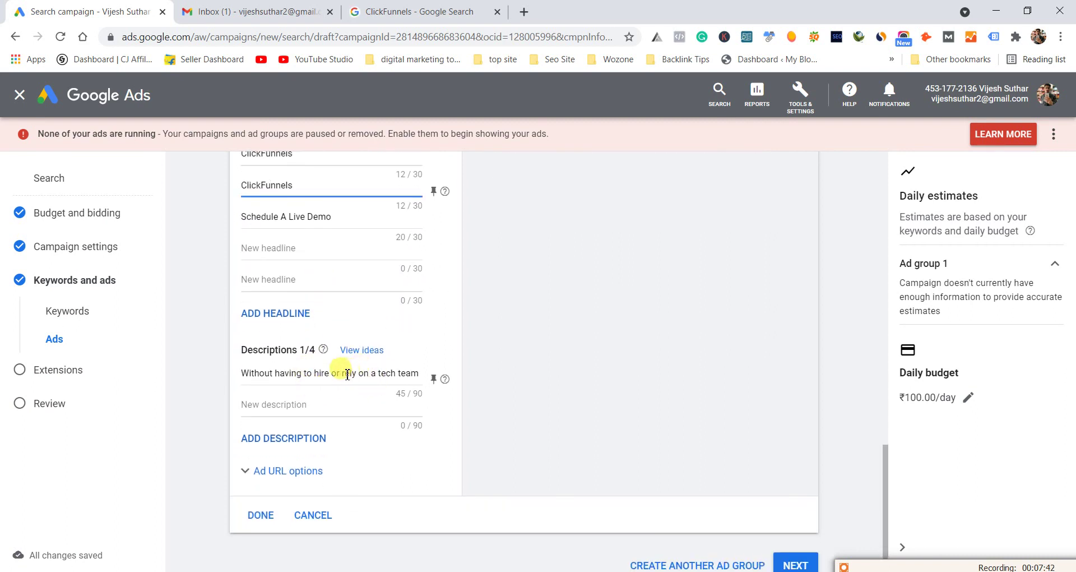
pyautogui.click(476, 7)
pyautogui.moveTo(191, 194); pyautogui.dragTo(313, 192)
pyautogui.click(312, 192)
pyautogui.click(90, 11)
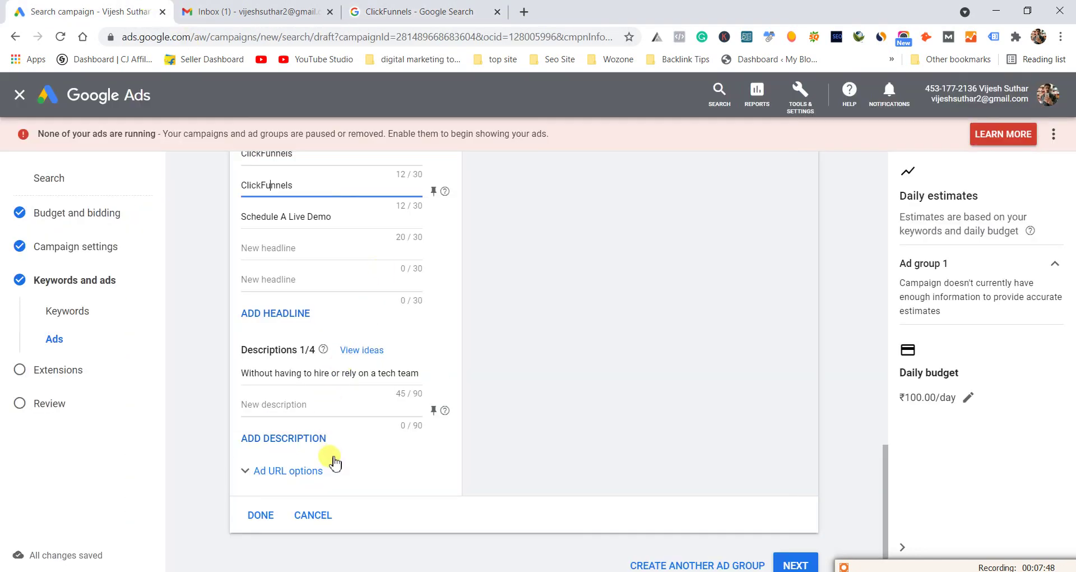
# Save the ad, check the ad group's keyword list, and continue to the Extensions section
pyautogui.click(261, 513)
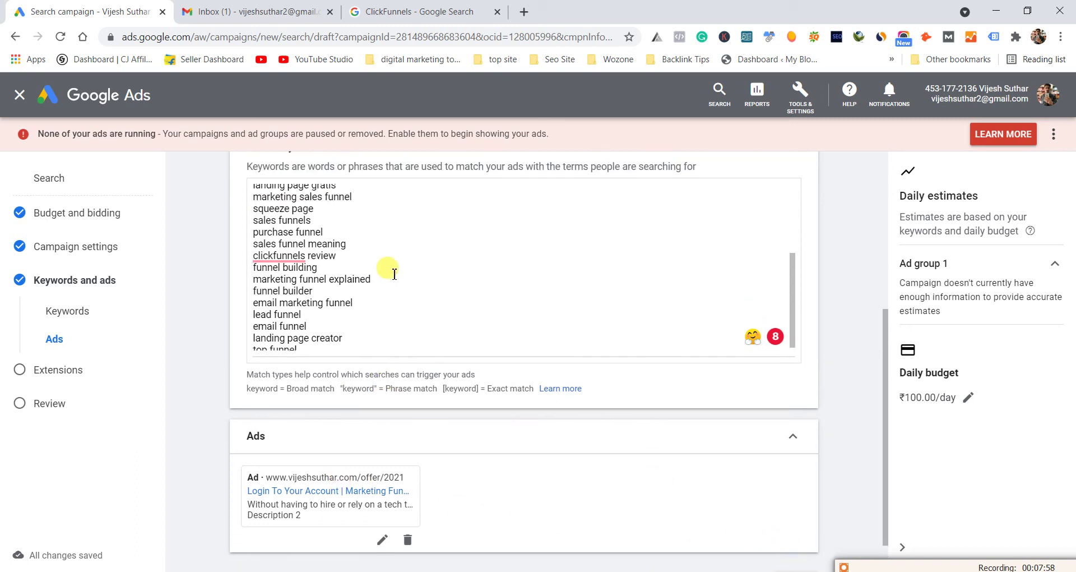
pyautogui.scroll(3, 394, 274)
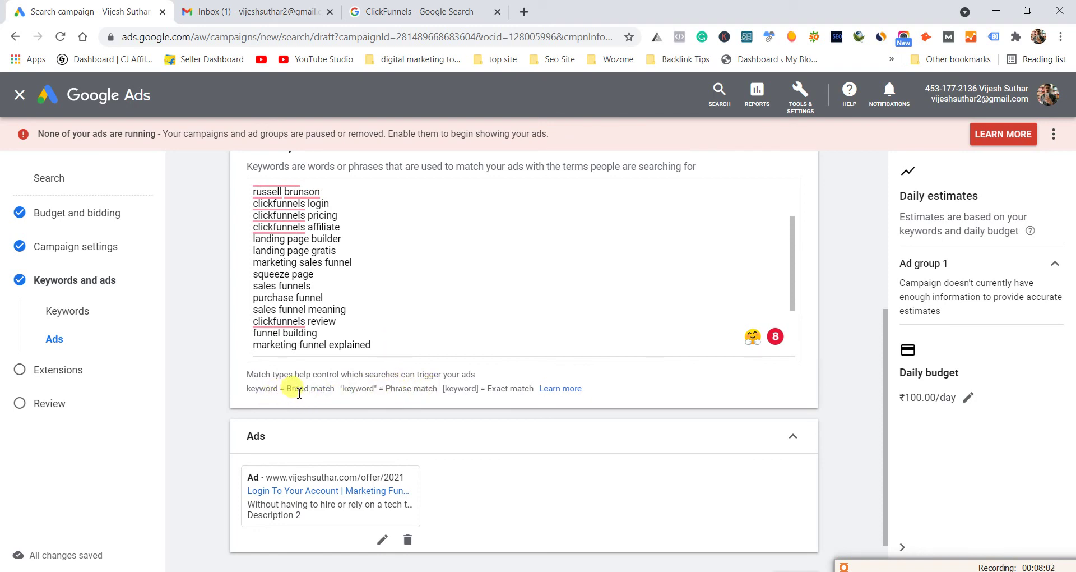
pyautogui.click(346, 390)
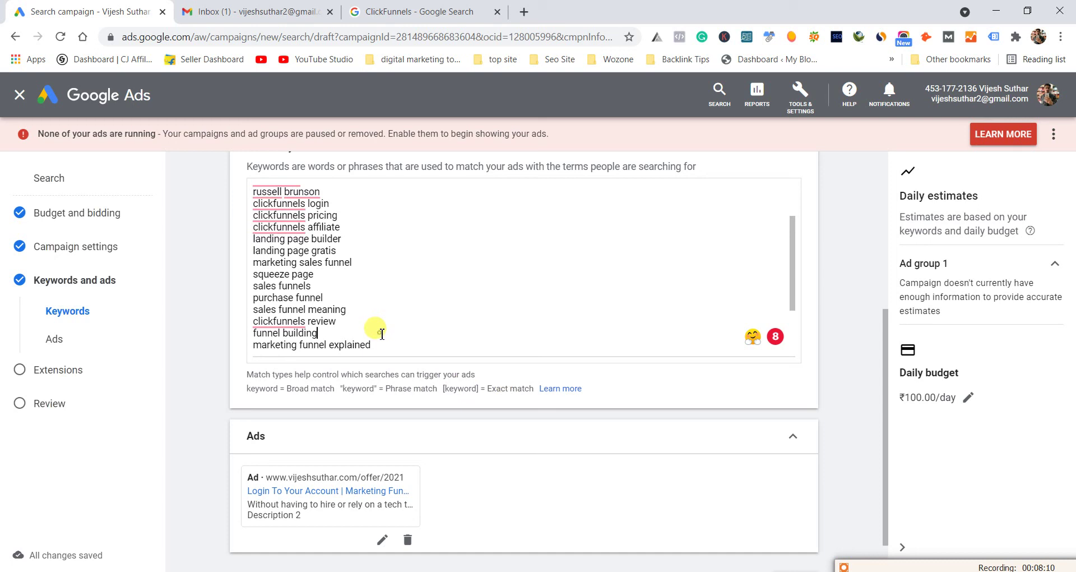
pyautogui.write('funnel builder email marketing funnel lead funnel email funnel landing page creator top funnel')
pyautogui.moveTo(297, 344); pyautogui.dragTo(261, 339)
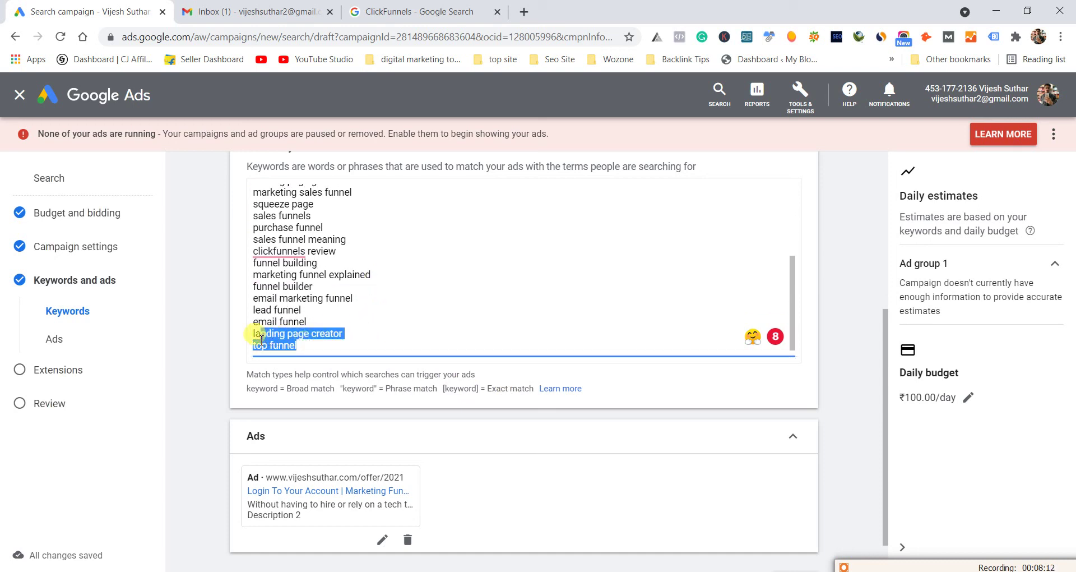
pyautogui.click(261, 338)
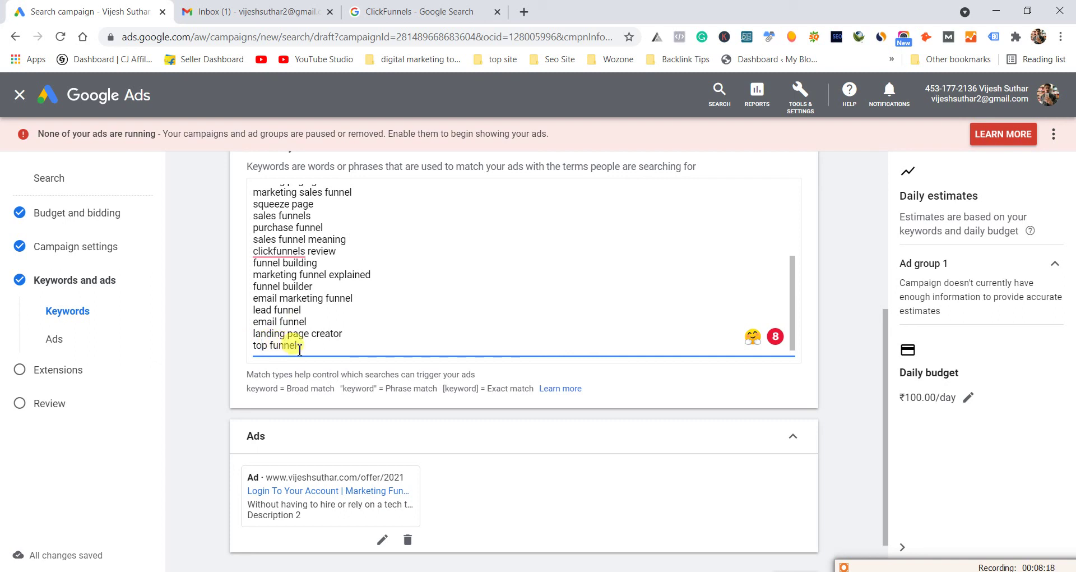
pyautogui.press('Down')
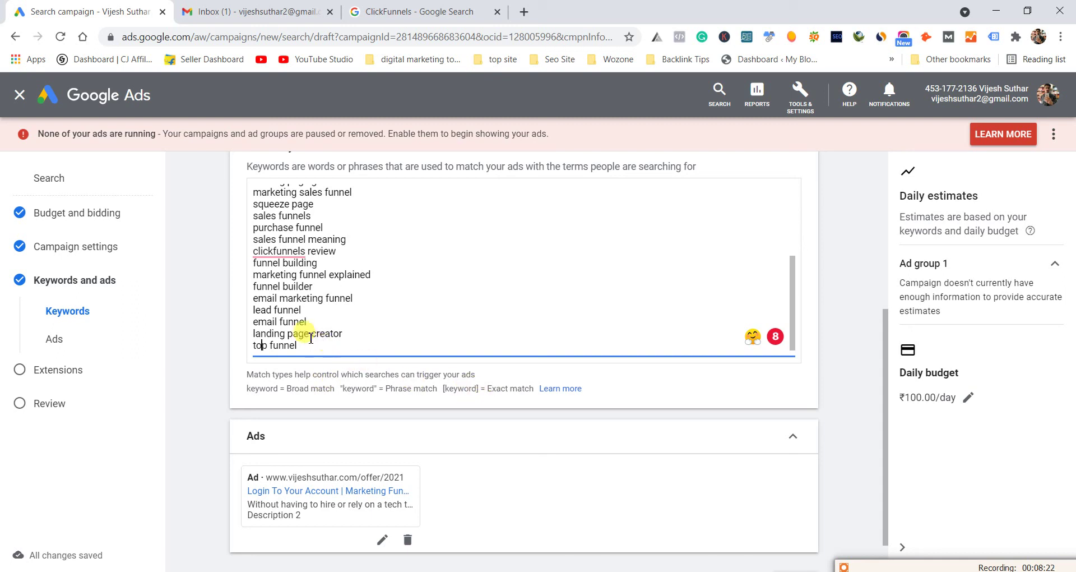
pyautogui.scroll(-1, 309, 338)
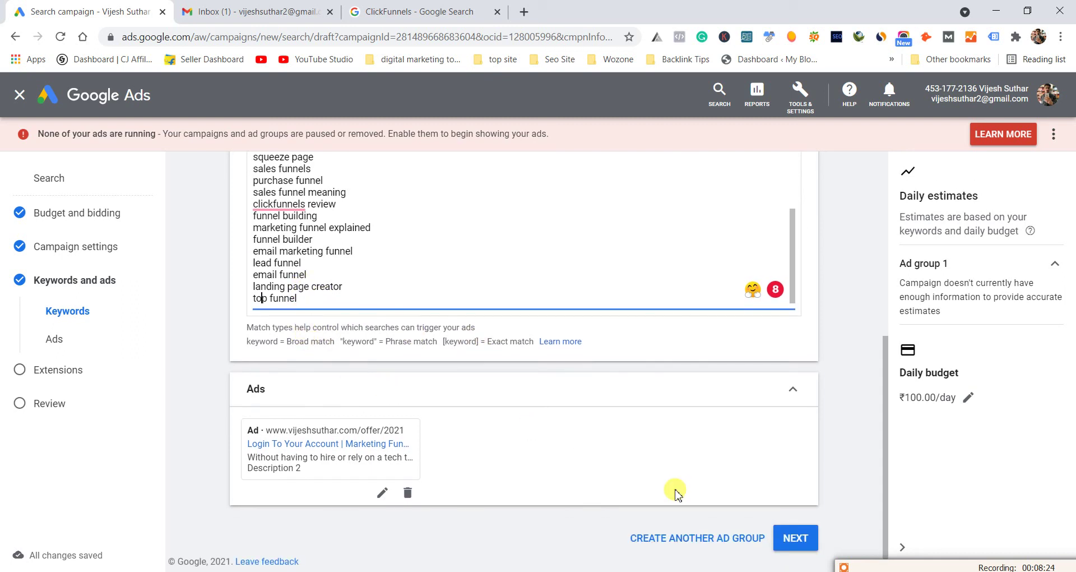
pyautogui.click(777, 529)
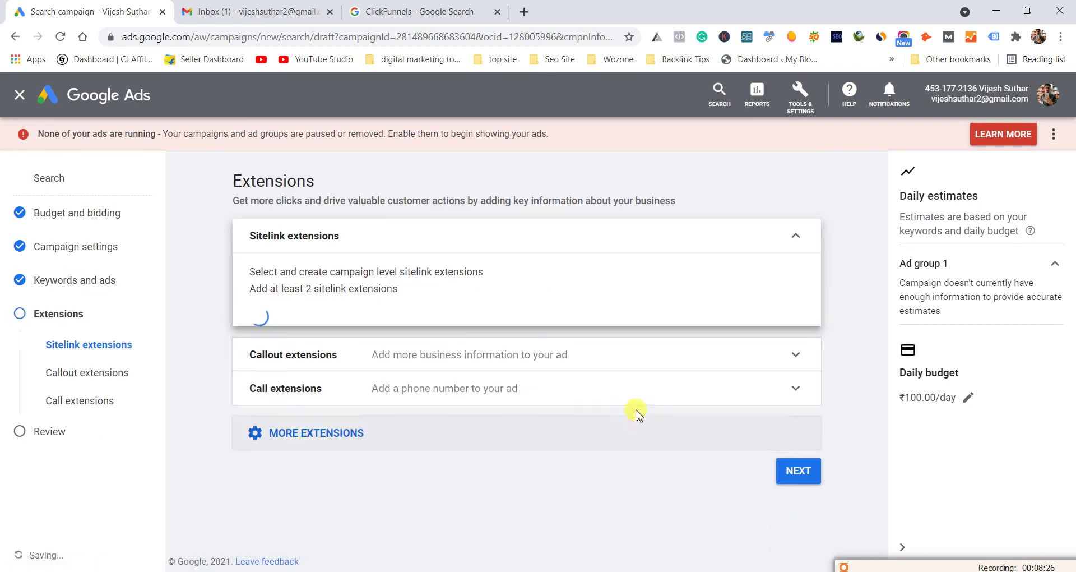
pyautogui.scroll(-1, 415, 334)
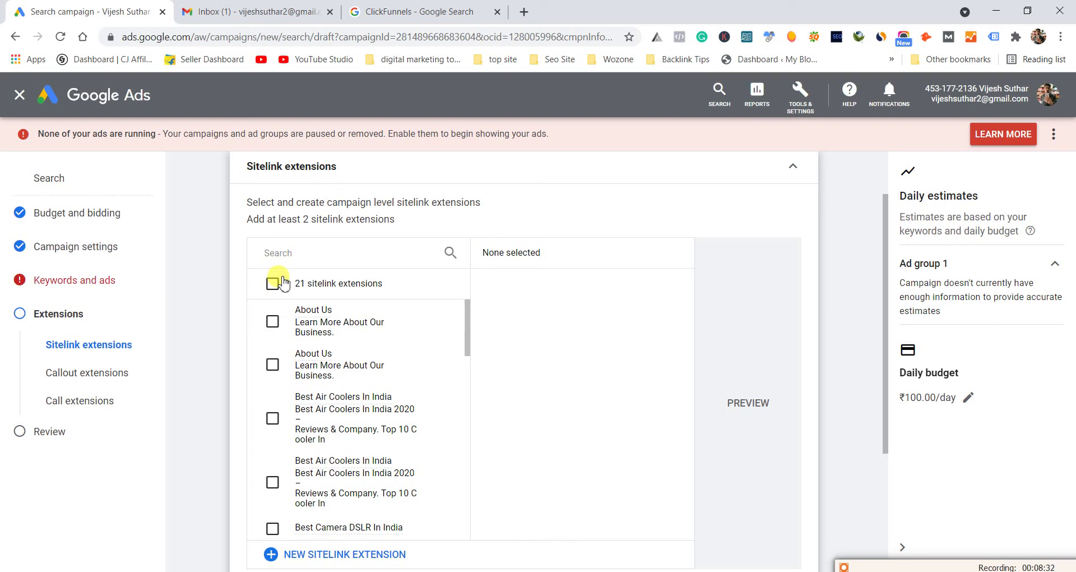
pyautogui.click(273, 321)
pyautogui.click(272, 366)
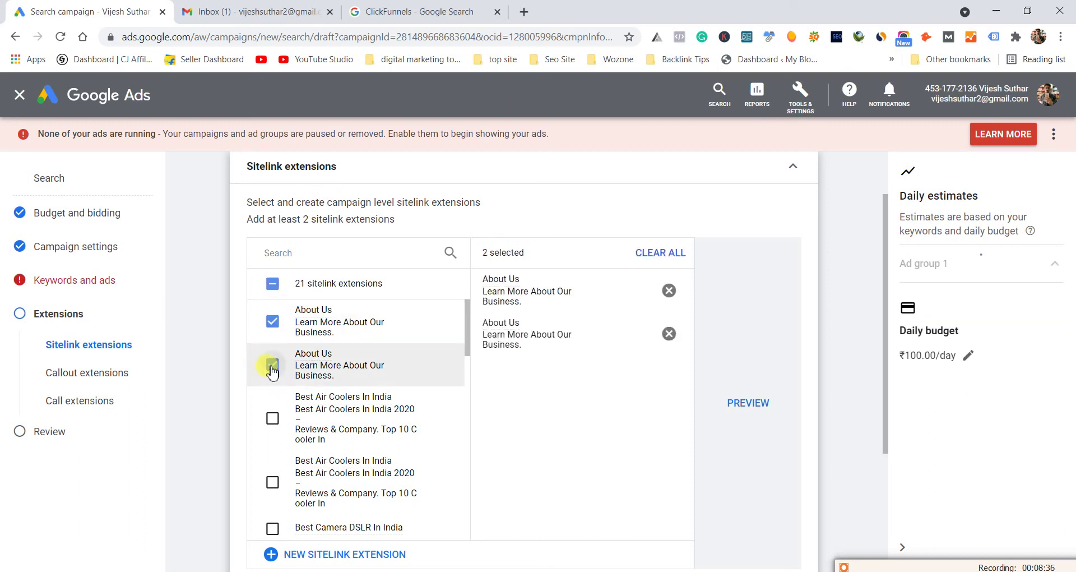
pyautogui.click(272, 283)
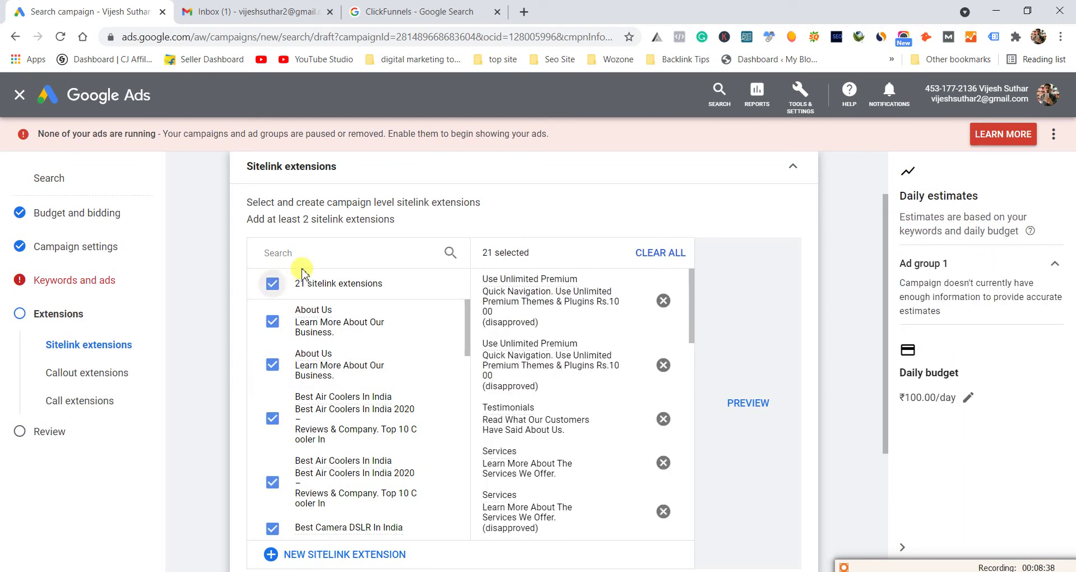
pyautogui.scroll(-1, 267, 325)
pyautogui.click(273, 238)
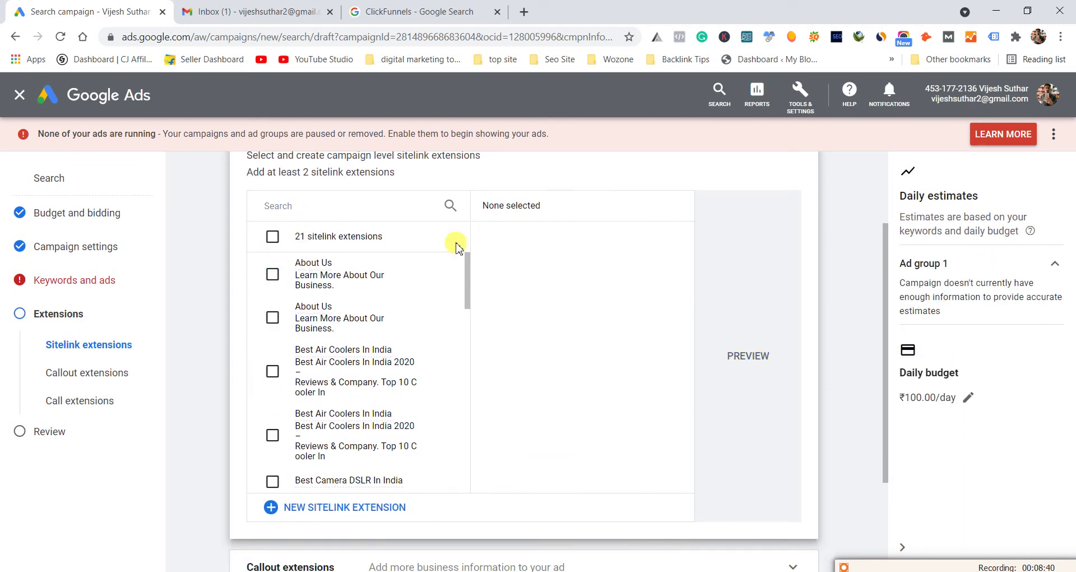
# Leave the sitelink, callout and call extensions unset and proceed to the campaign review
pyautogui.scroll(-3, 392, 291)
pyautogui.scroll(-5, 456, 293)
pyautogui.scroll(-1, 676, 405)
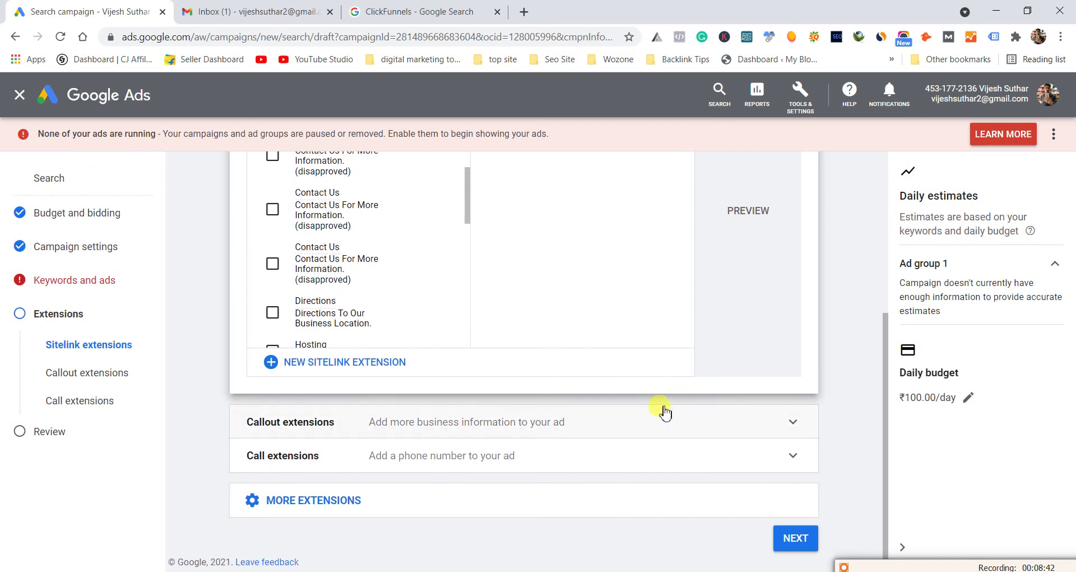
pyautogui.click(787, 538)
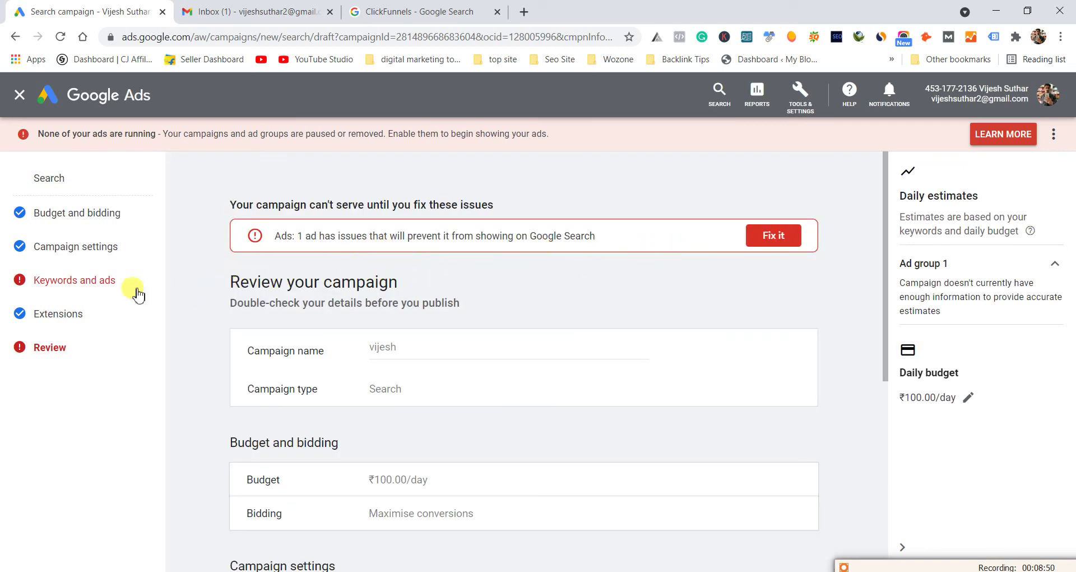
# Return to the ad in Keywords and ads, change the fourth headline to "Click Funnels", and save the ad
pyautogui.click(89, 280)
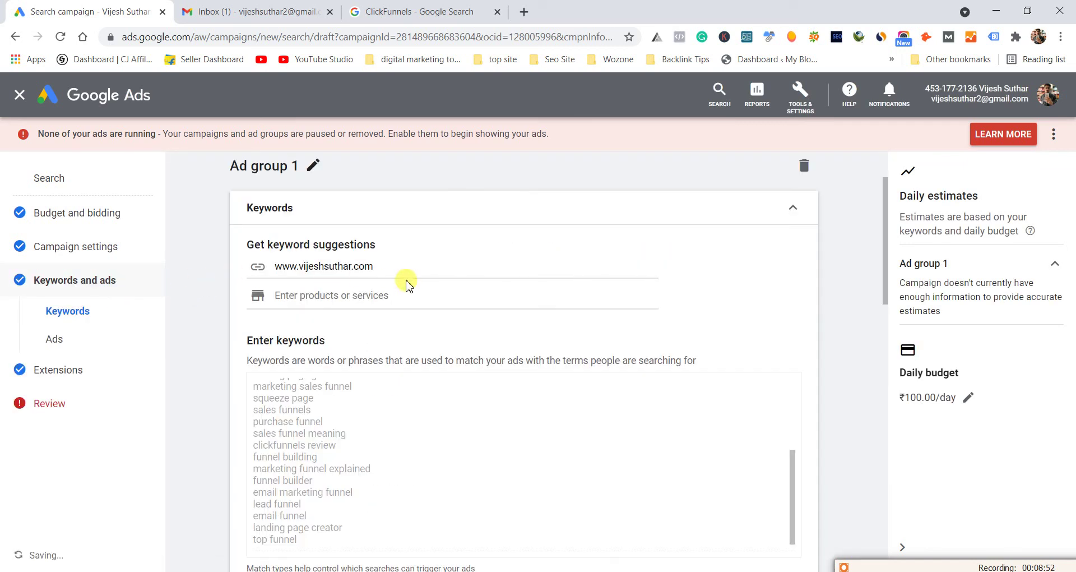
pyautogui.scroll(-3, 407, 314)
pyautogui.scroll(3, 408, 336)
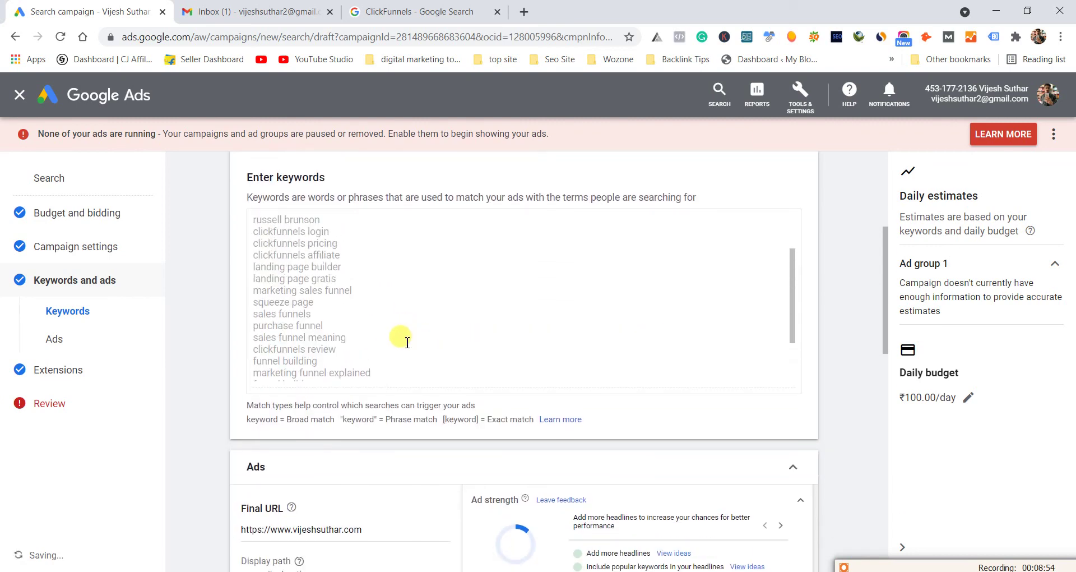
pyautogui.scroll(-10, 401, 346)
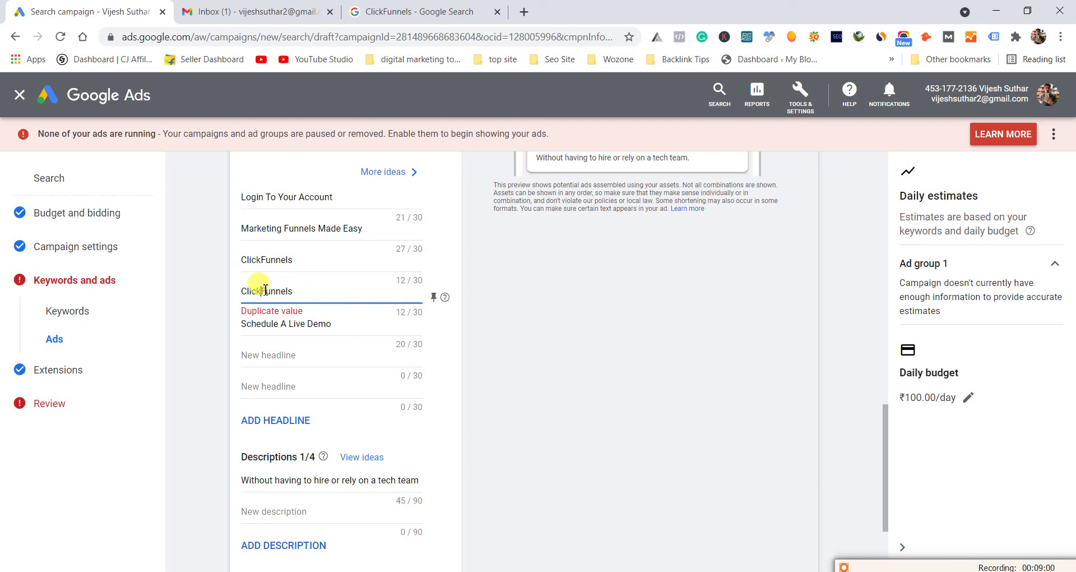
pyautogui.click(224, 317)
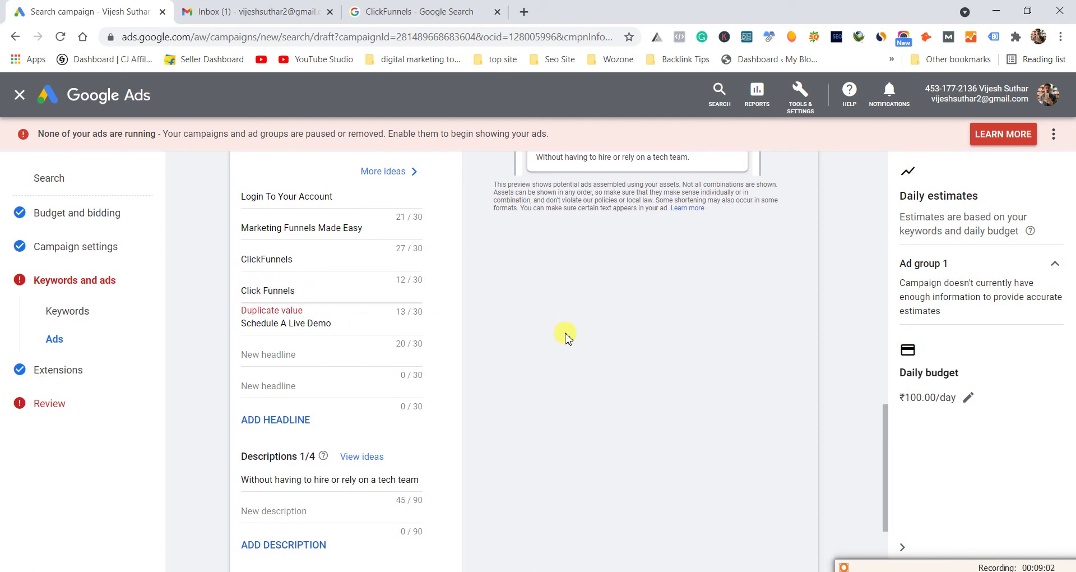
pyautogui.scroll(-3, 566, 336)
pyautogui.click(261, 487)
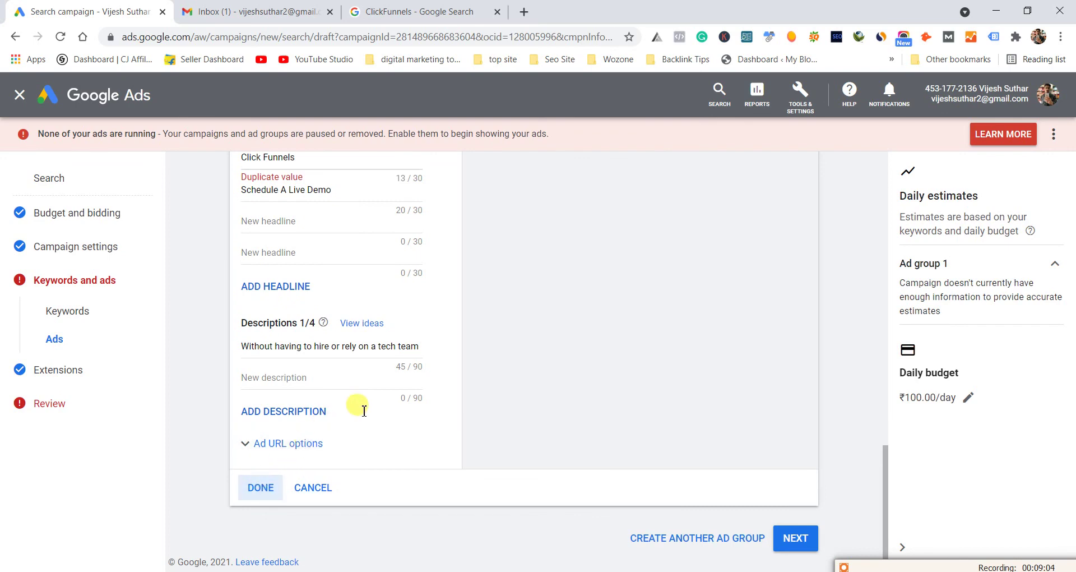
# Continue through Extensions without adding any and reopen the campaign review to check the ad again
pyautogui.click(799, 537)
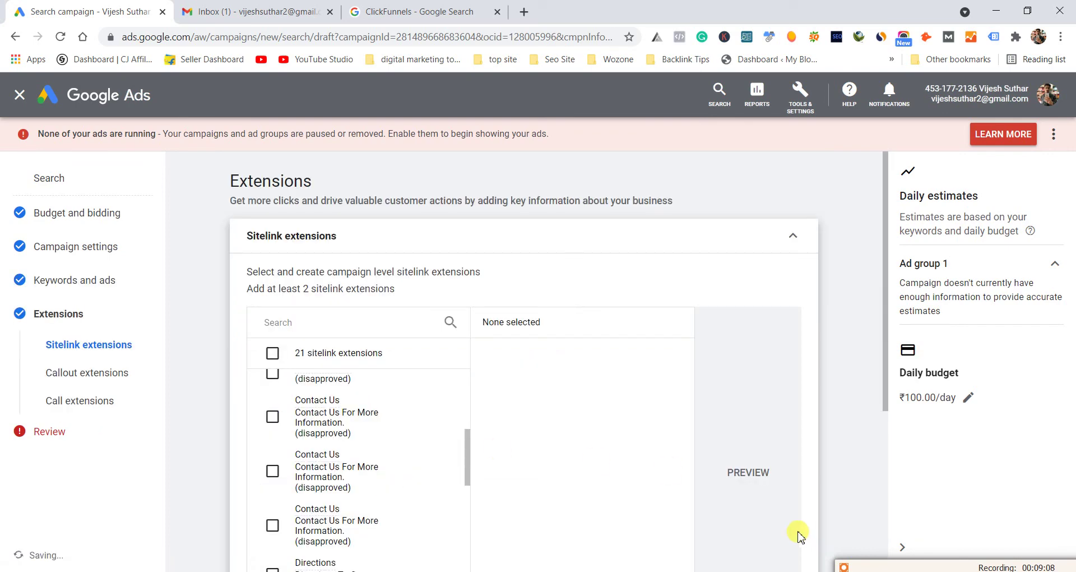
pyautogui.scroll(-3, 515, 399)
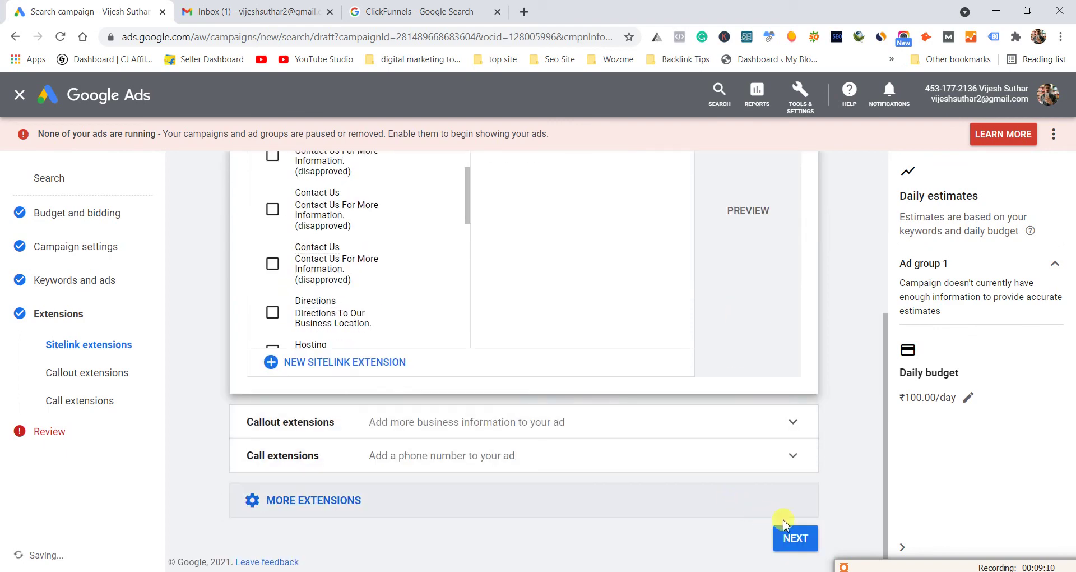
pyautogui.click(796, 538)
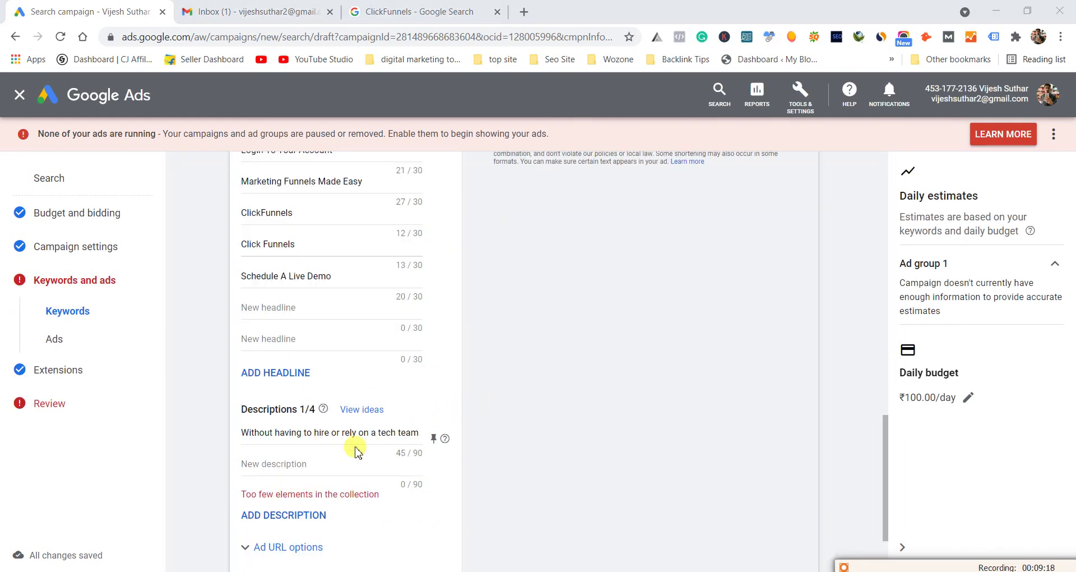
# Copy "you are just a few simple clicks away from a beautifully-designed website marketing funnel." from the LinkedIn result in the ClickFunnels Google search
pyautogui.click(336, 467)
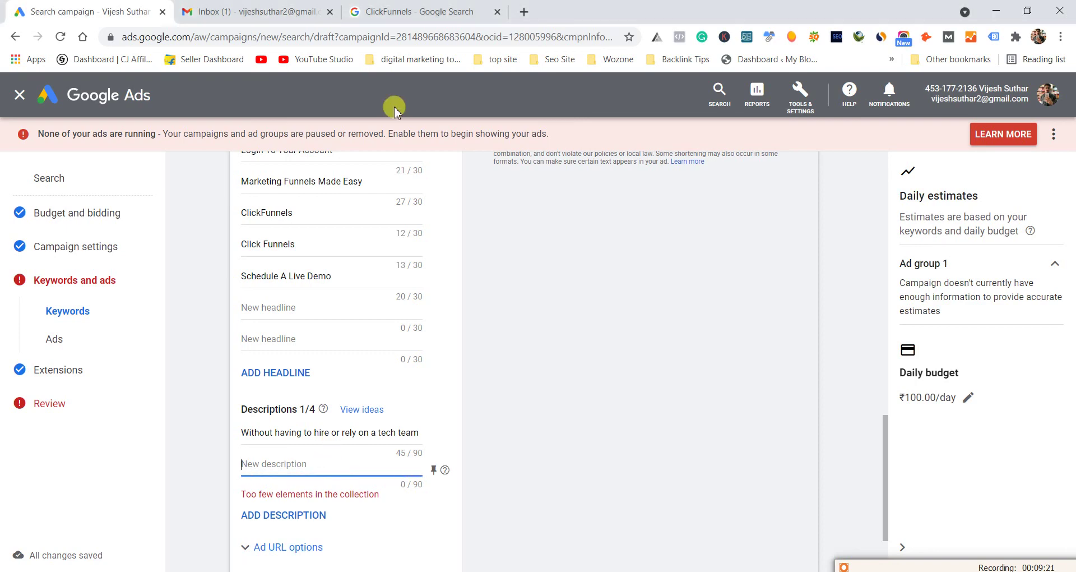
pyautogui.click(418, 11)
pyautogui.scroll(2, 203, 145)
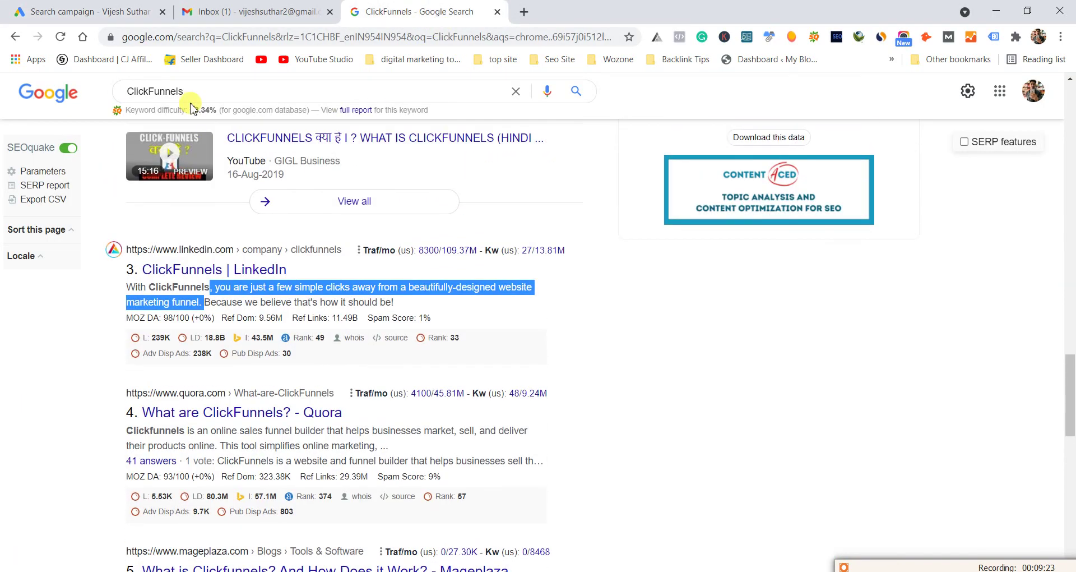
pyautogui.click(212, 289)
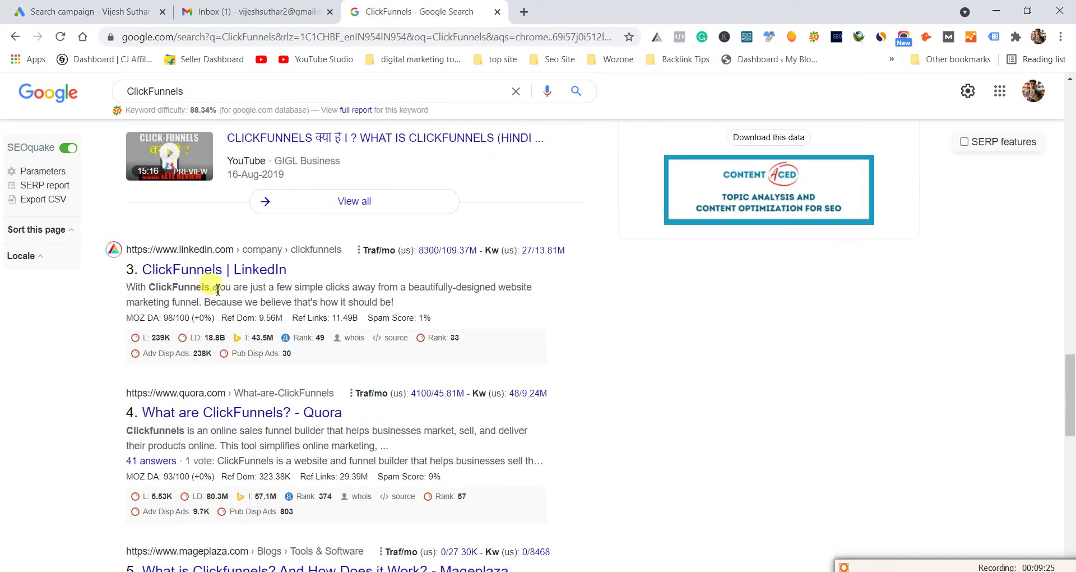
pyautogui.moveTo(218, 289); pyautogui.dragTo(186, 298)
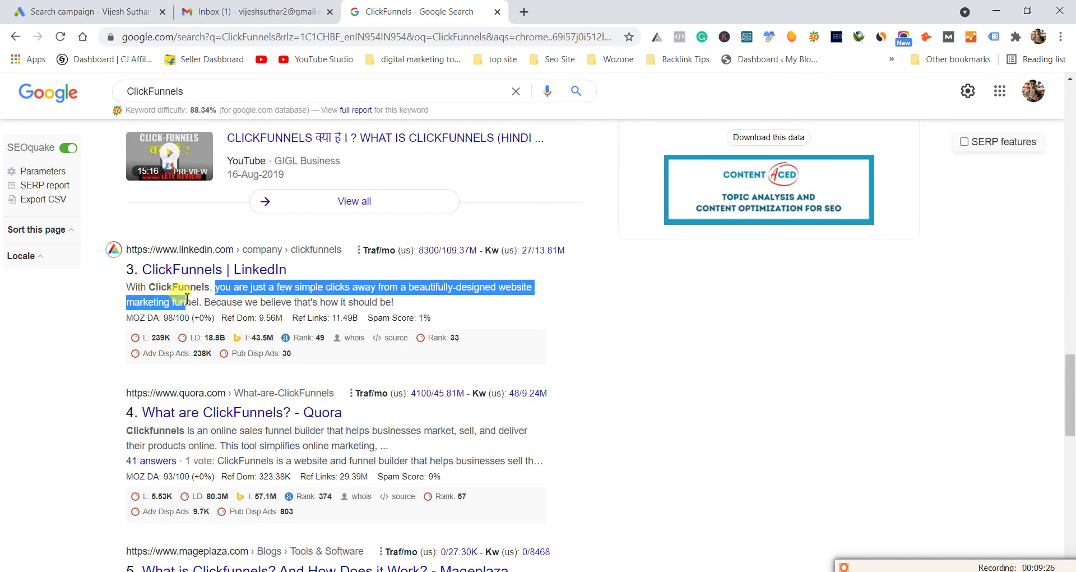
pyautogui.rightClick(222, 290)
pyautogui.click(232, 300)
# Back in Google Ads, paste the copied sentence into the ad's empty second description
pyautogui.click(89, 11)
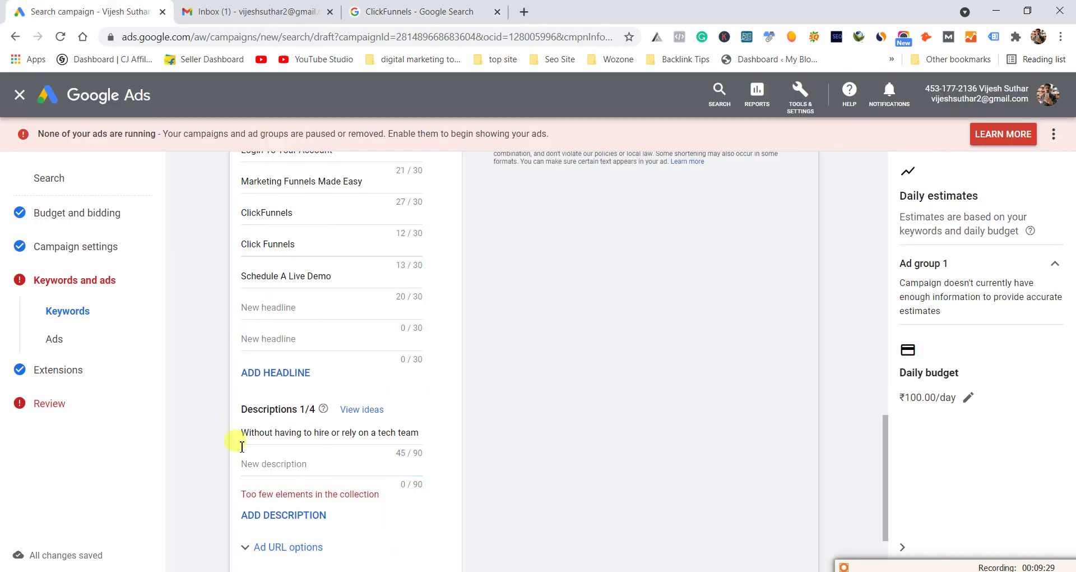
pyautogui.rightClick(287, 469)
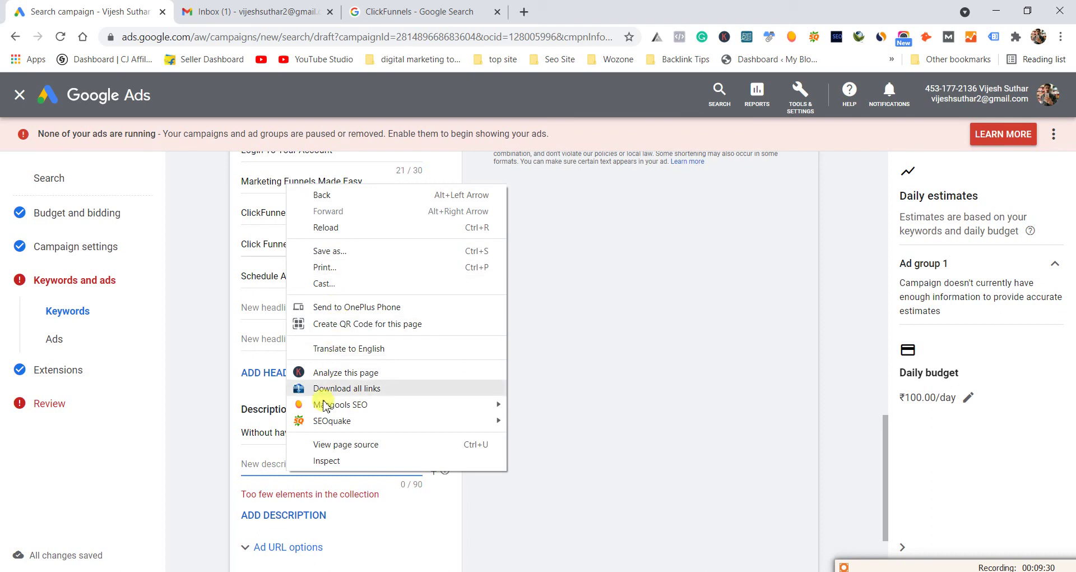
pyautogui.click(274, 462)
pyautogui.rightClick(276, 464)
pyautogui.click(283, 465)
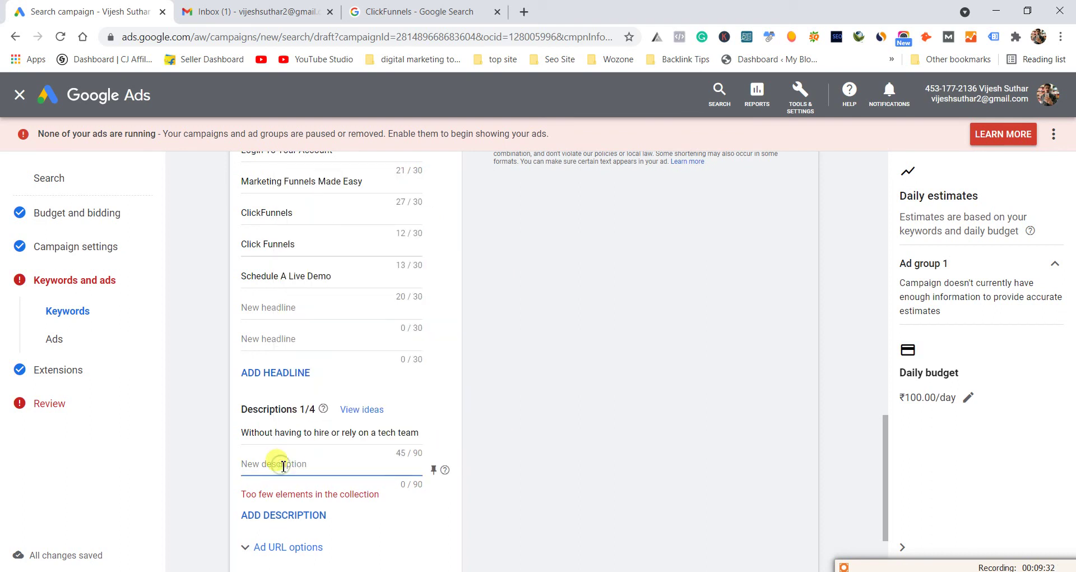
pyautogui.rightClick(280, 464)
pyautogui.click(283, 330)
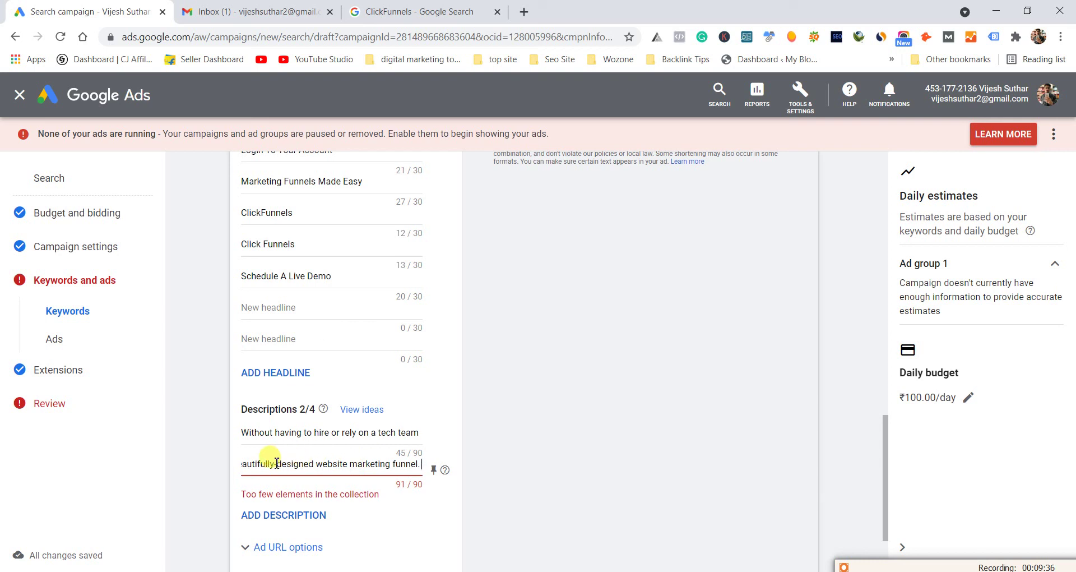
# Shorten the second description by deleting everything after "beautifully" and ending it with "de"
pyautogui.moveTo(275, 463); pyautogui.dragTo(504, 467)
pyautogui.press('BackSpace')
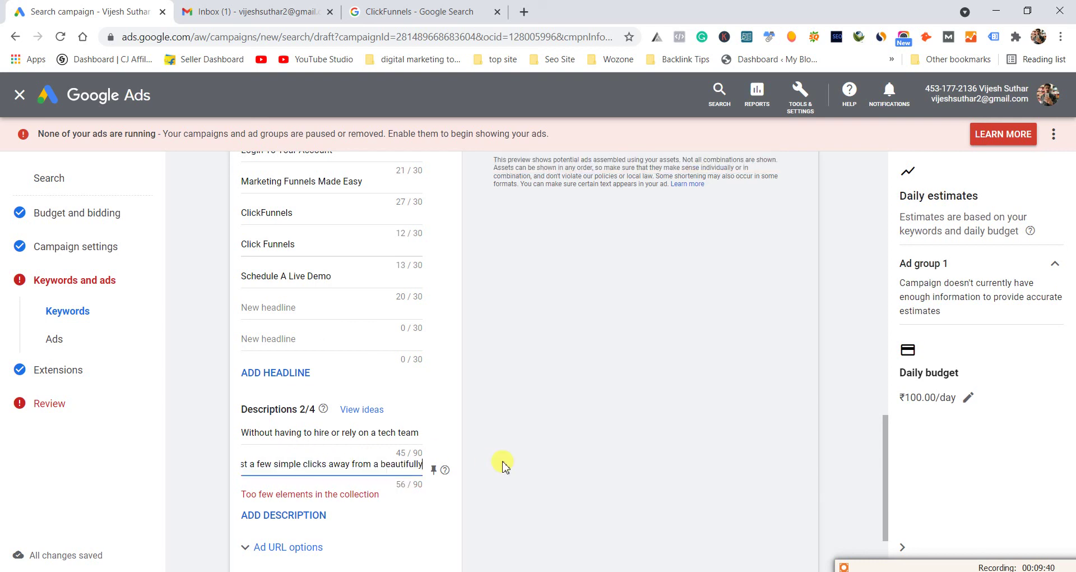
pyautogui.write('de')
pyautogui.click(537, 413)
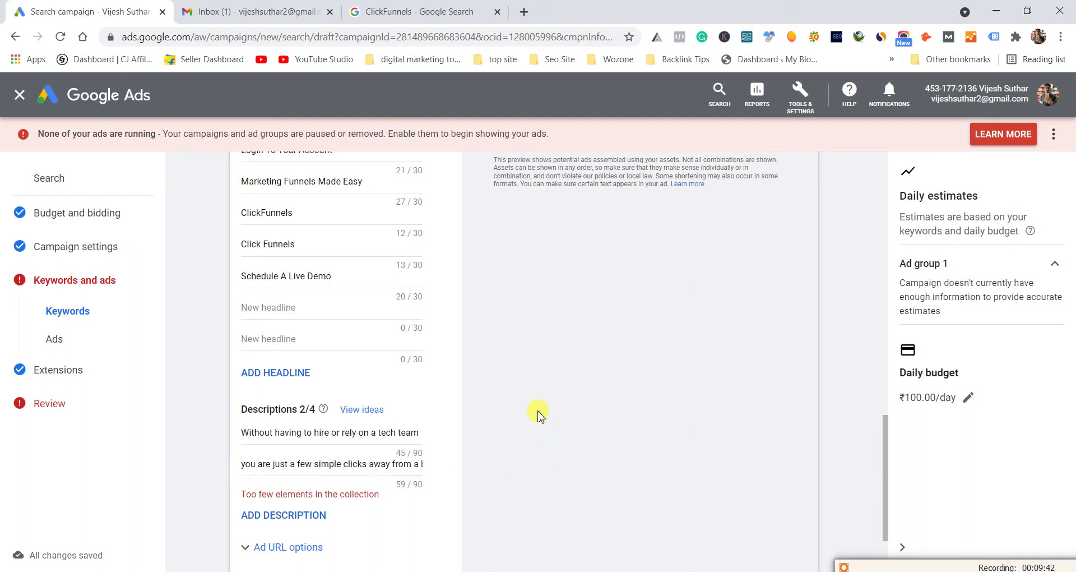
# Save the ad with its two descriptions and advance to the campaign review
pyautogui.scroll(-2, 536, 413)
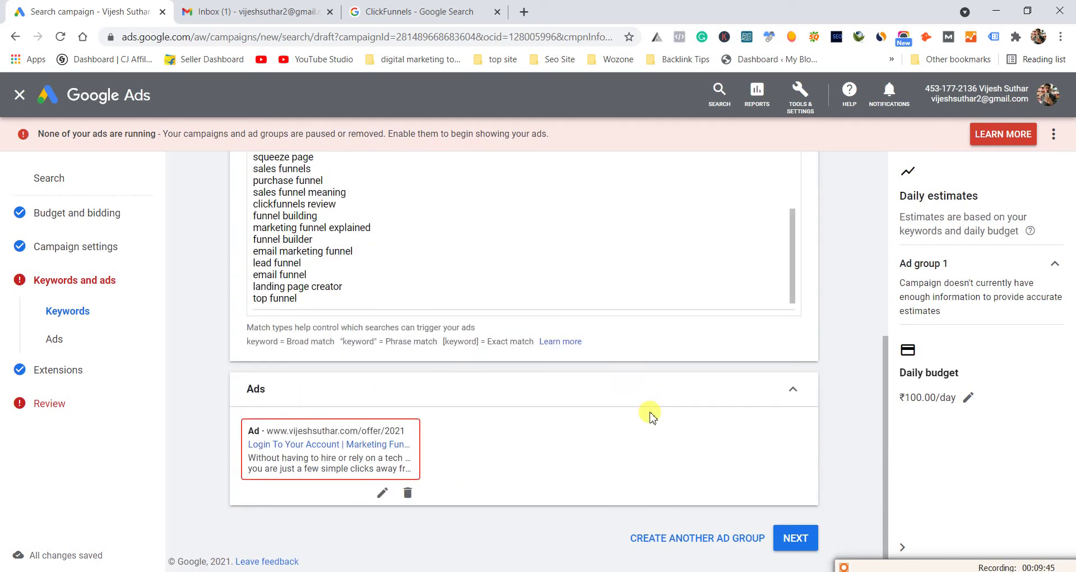
pyautogui.click(798, 541)
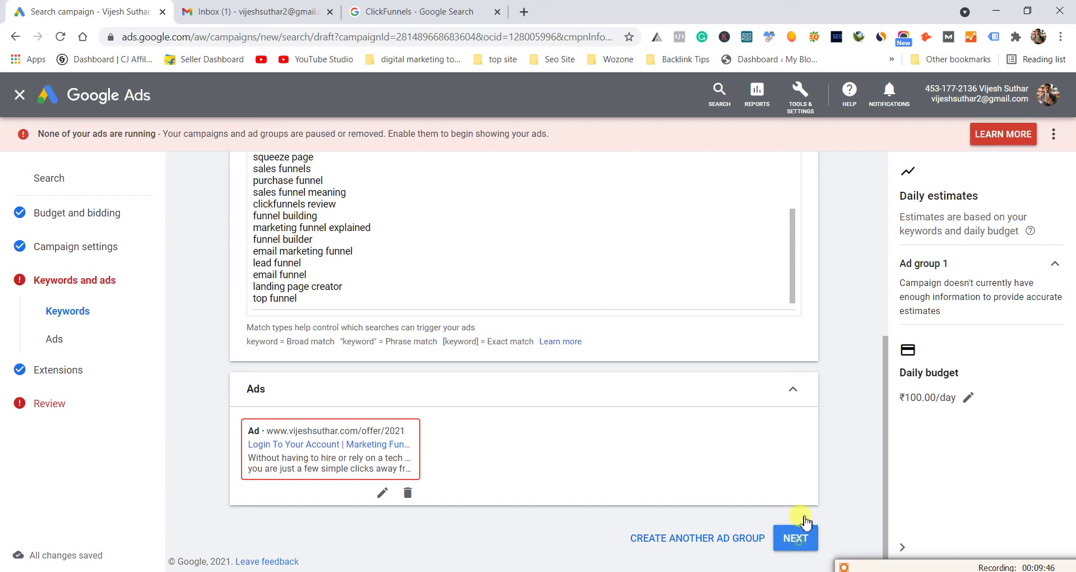
pyautogui.scroll(-5, 804, 462)
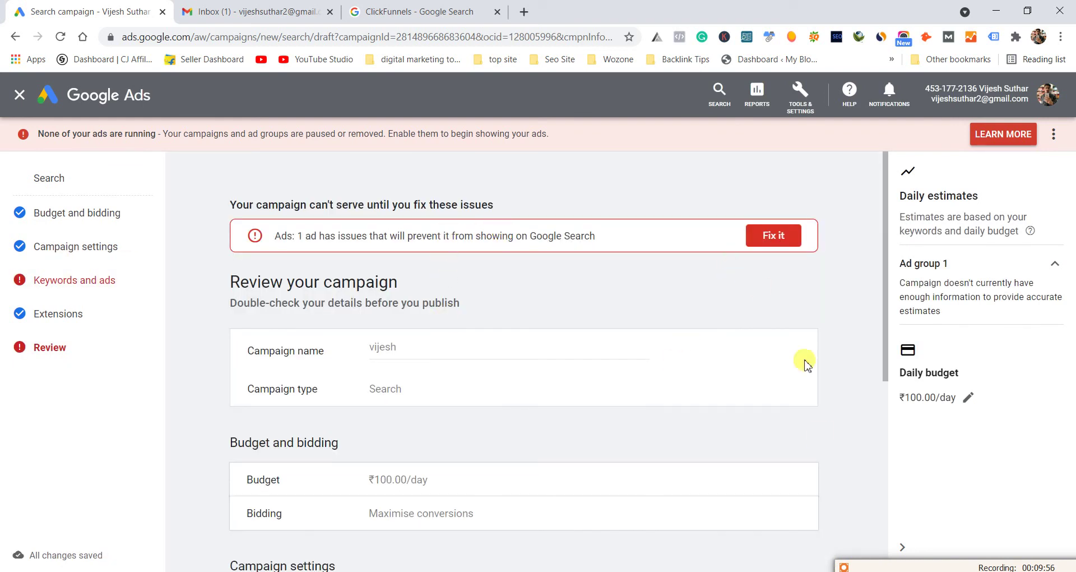
# Open the ad flagged with an issue for fixing and delete the trailing "y..." from its second description
pyautogui.click(774, 235)
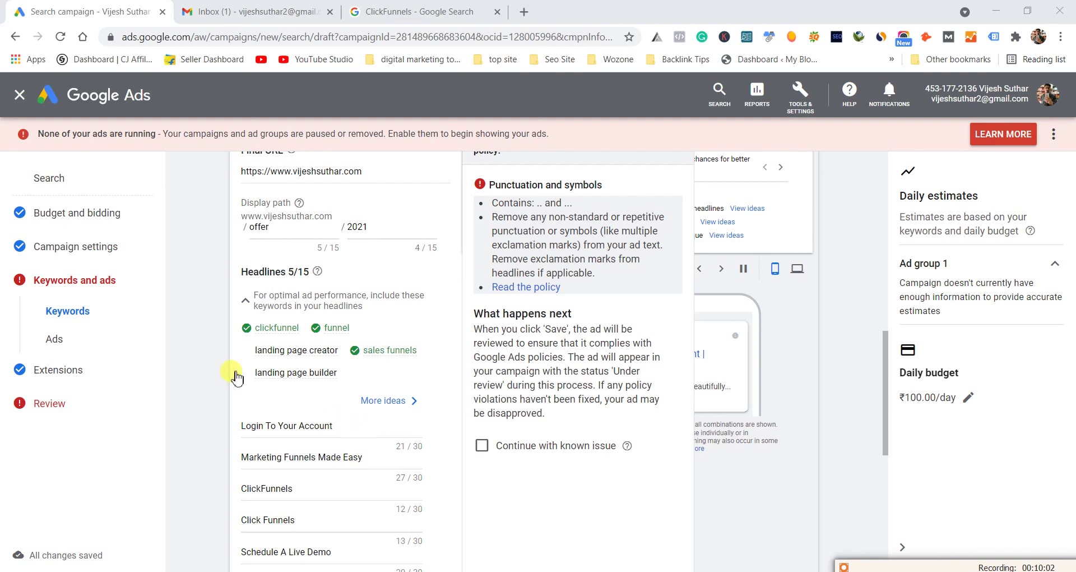
pyautogui.scroll(-4, 324, 515)
pyautogui.scroll(-3, 324, 515)
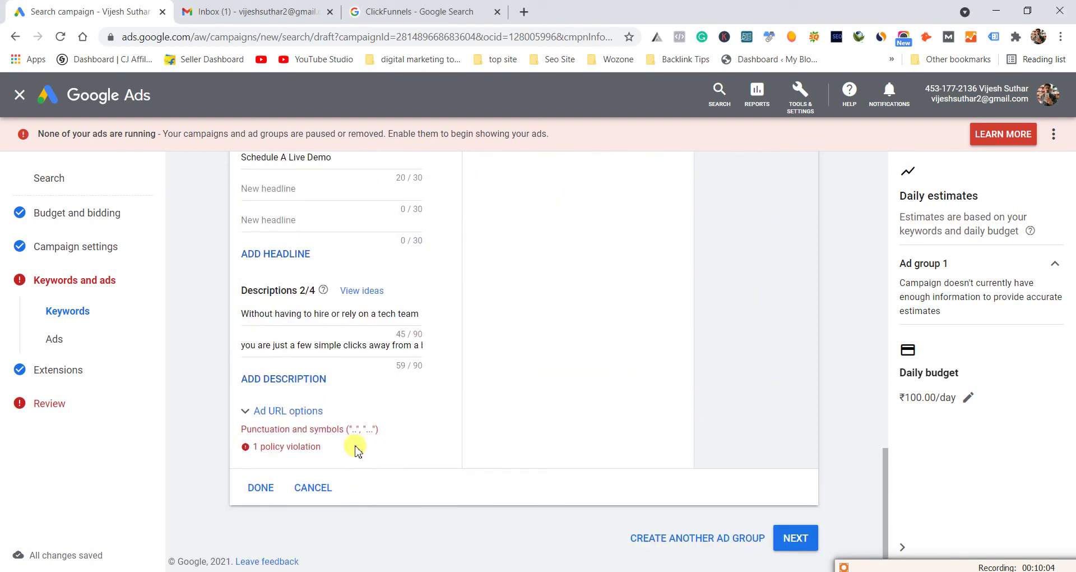
pyautogui.moveTo(403, 344); pyautogui.dragTo(436, 353)
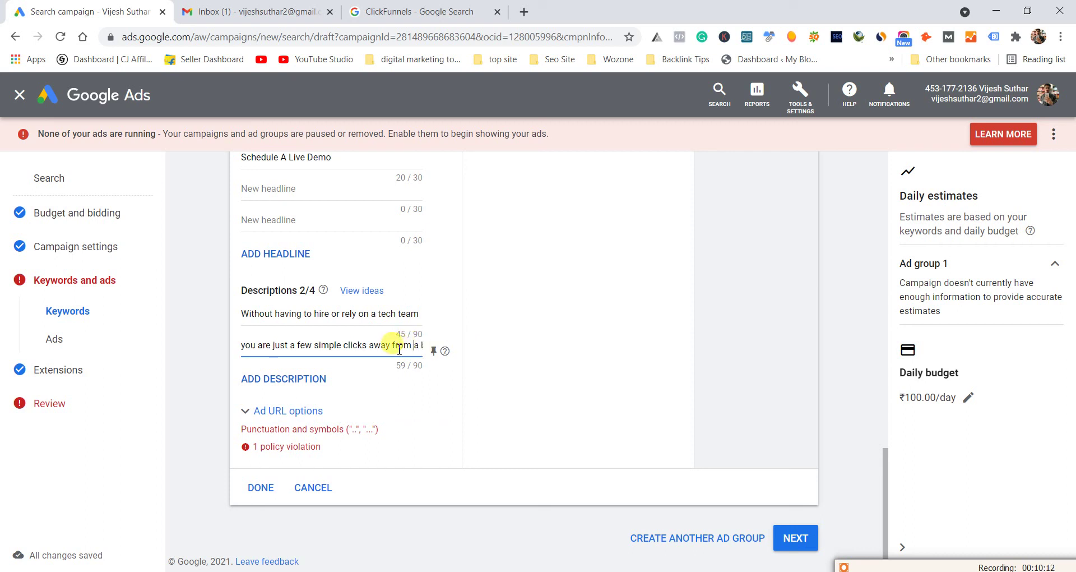
pyautogui.press('End')
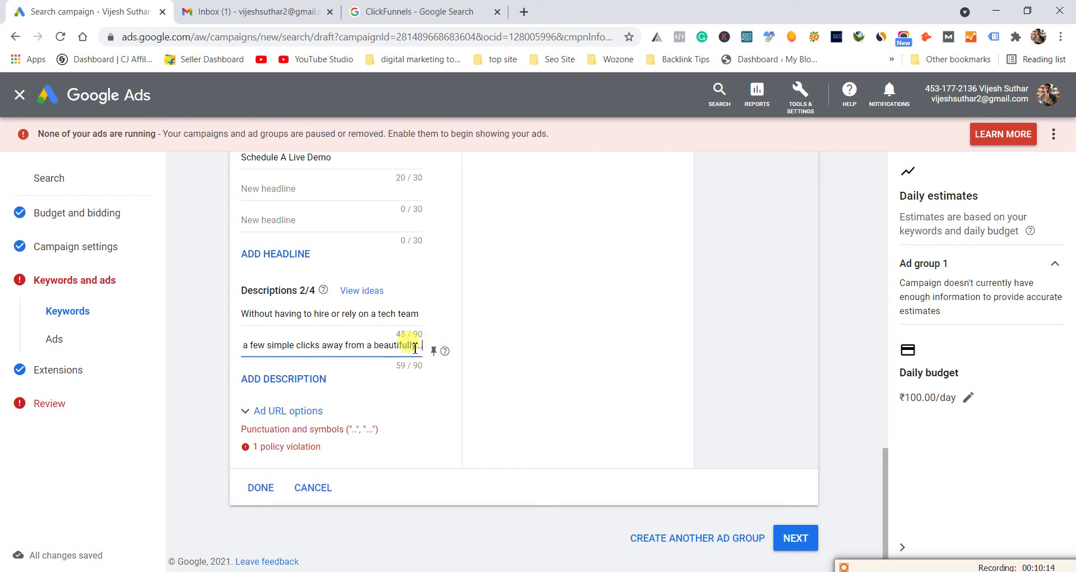
pyautogui.press('BackSpace')
pyautogui.press('BackSpace')
pyautogui.press('BackSpace')
pyautogui.press('BackSpace')
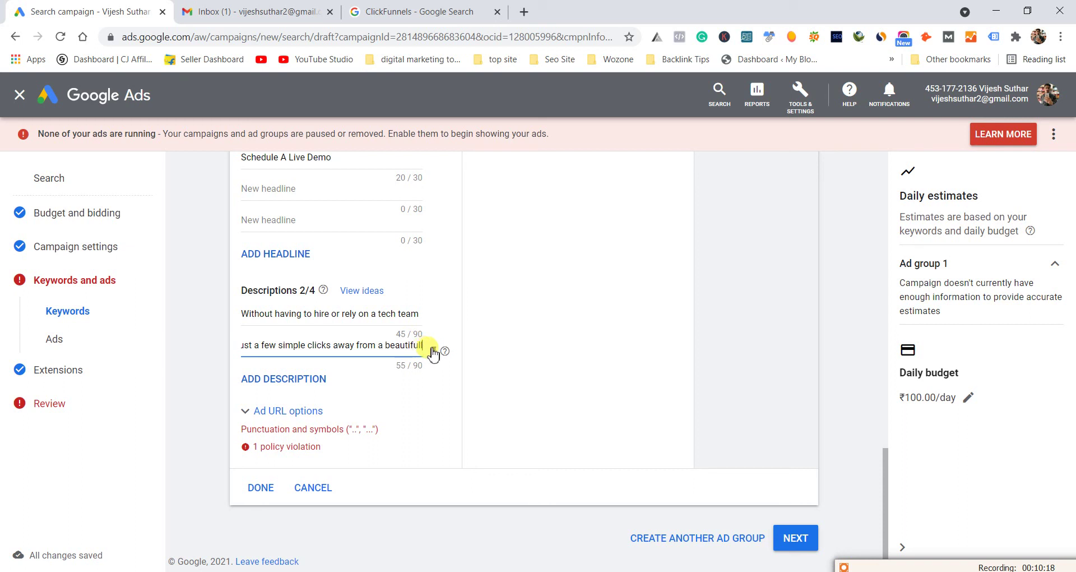
# Save the corrected ad and advance past the extensions to the campaign review without adding any
pyautogui.click(260, 486)
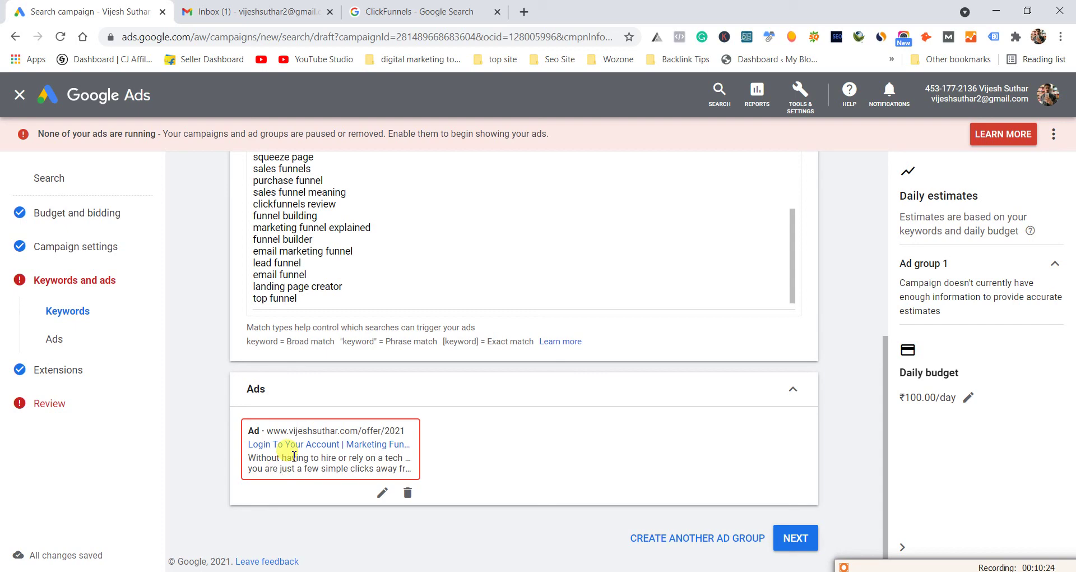
pyautogui.click(795, 533)
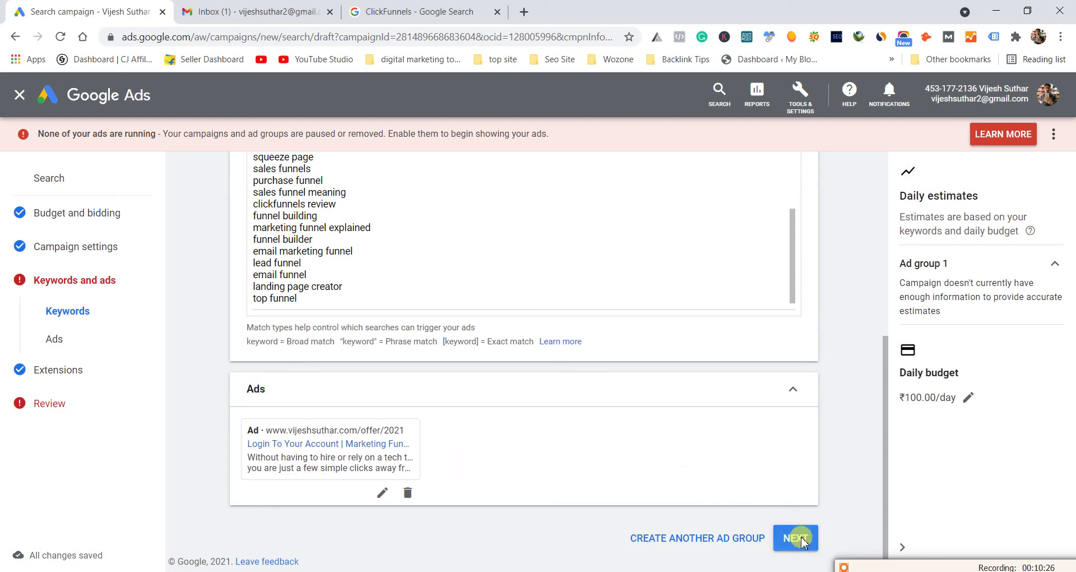
pyautogui.scroll(-5, 812, 393)
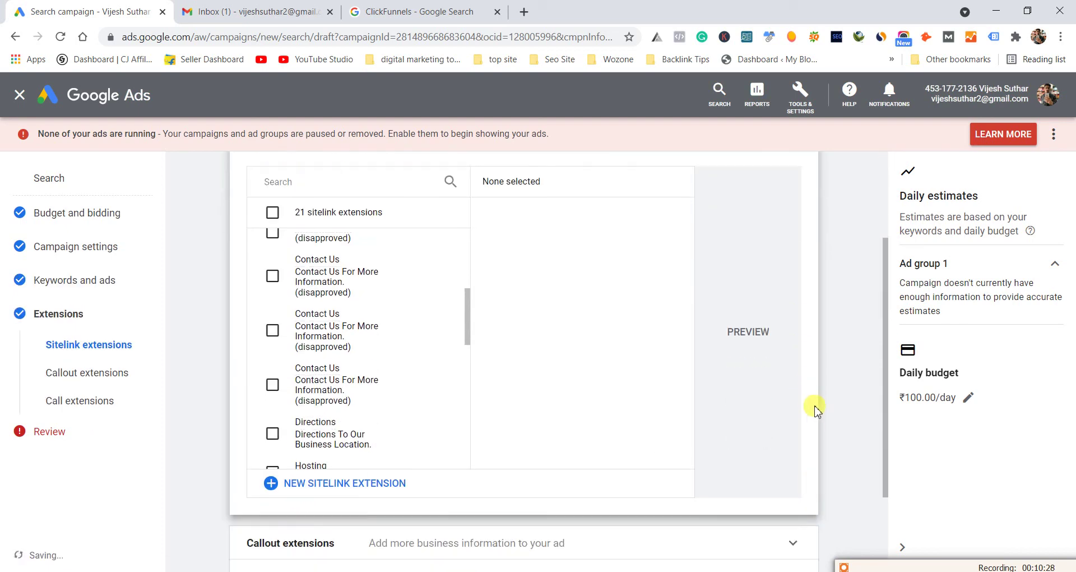
pyautogui.click(797, 541)
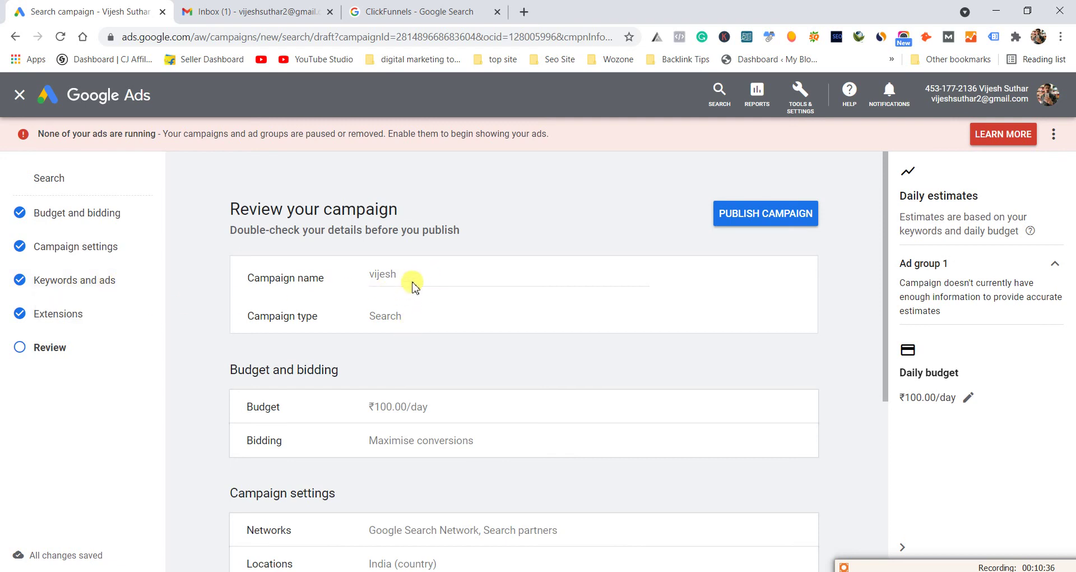
# Check the budget, campaign settings, keywords and ads in the review summary and publish the campaign
pyautogui.scroll(-2, 412, 297)
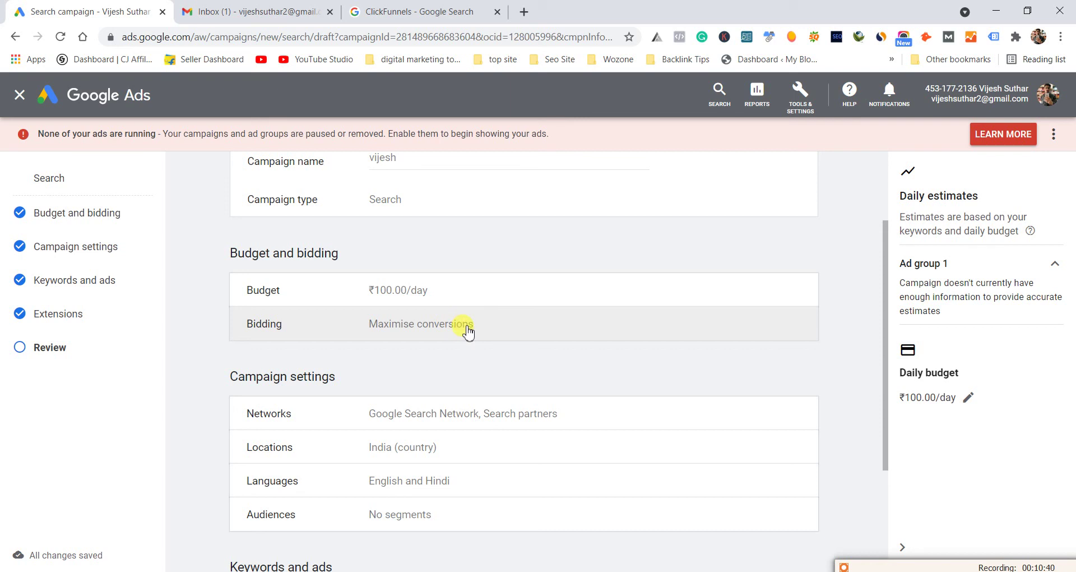
pyautogui.scroll(-3, 468, 333)
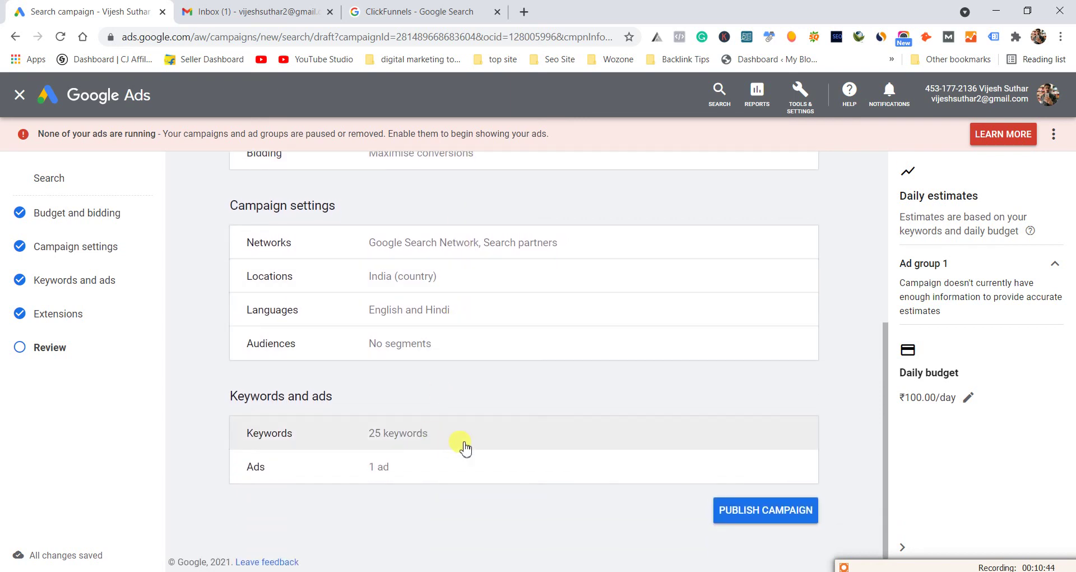
pyautogui.click(737, 514)
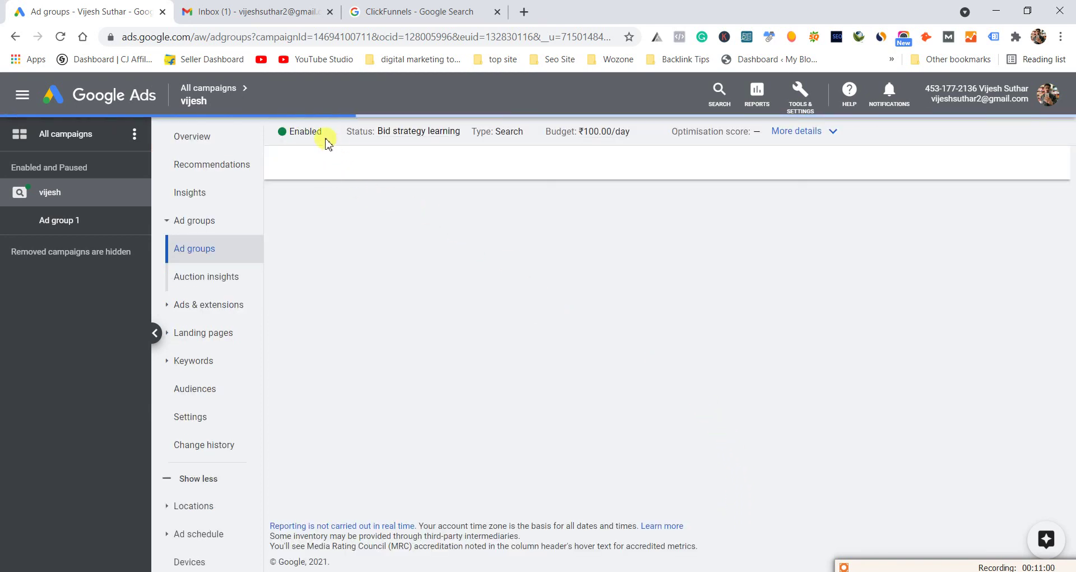
# Change the published campaign's status to Paused and open its overview
pyautogui.click(317, 133)
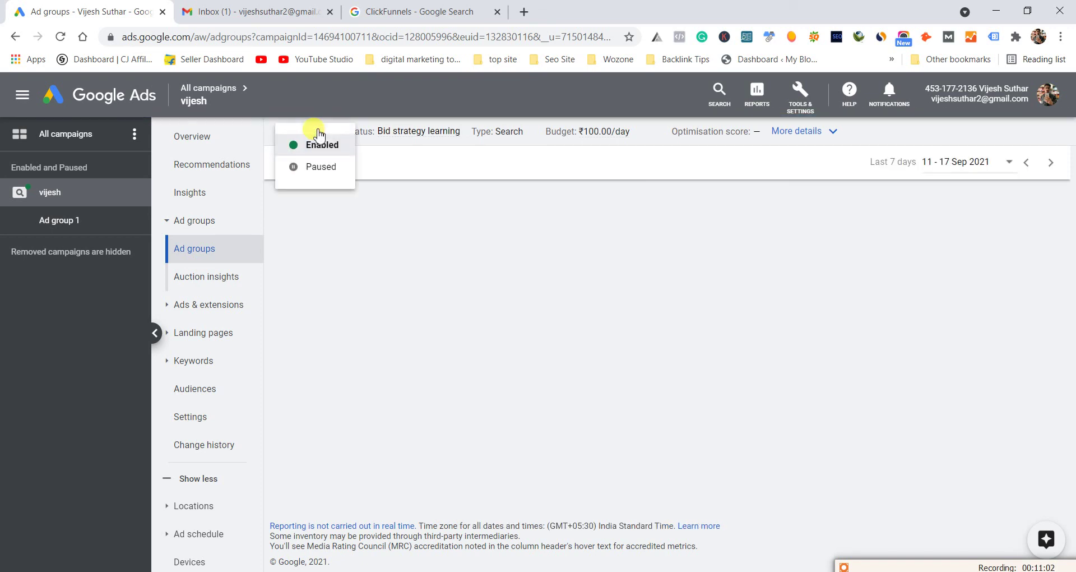
pyautogui.click(316, 166)
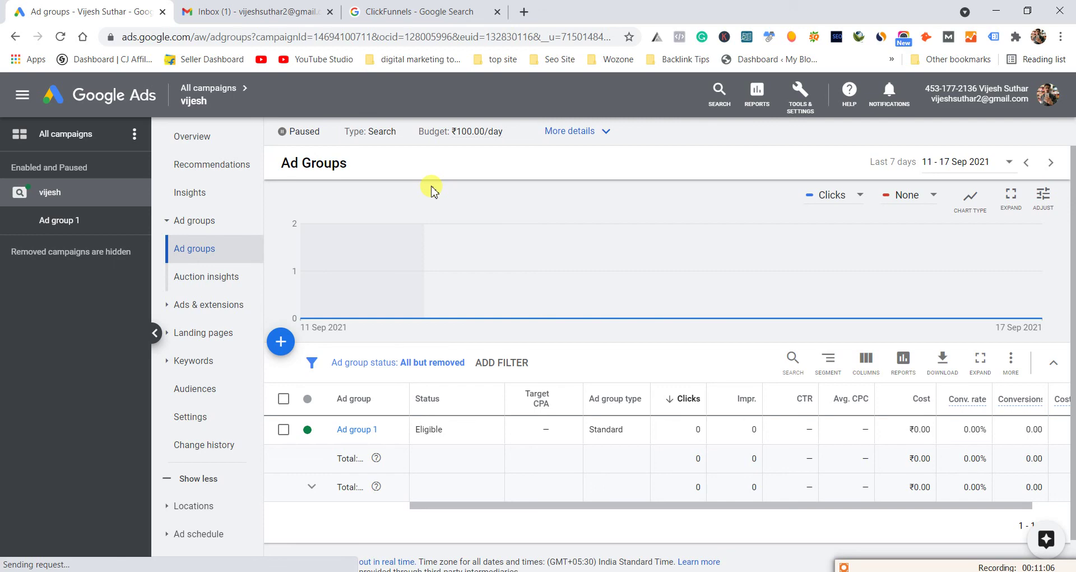
pyautogui.click(197, 136)
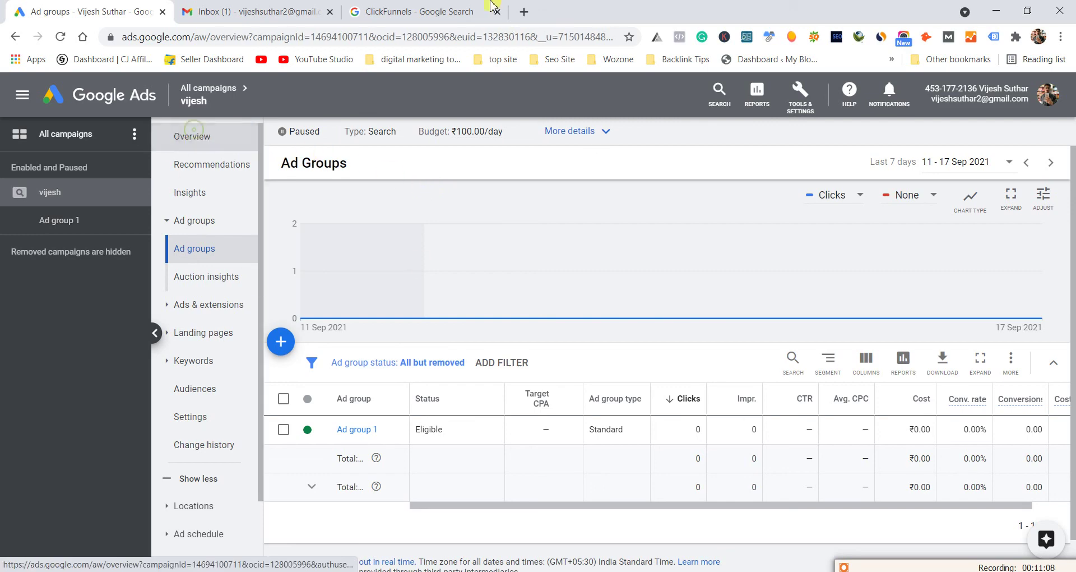
# Open a new browser tab and switch to the second-to-last personal Chrome profile beginning with "vijesh"
pyautogui.click(482, 11)
pyautogui.click(524, 19)
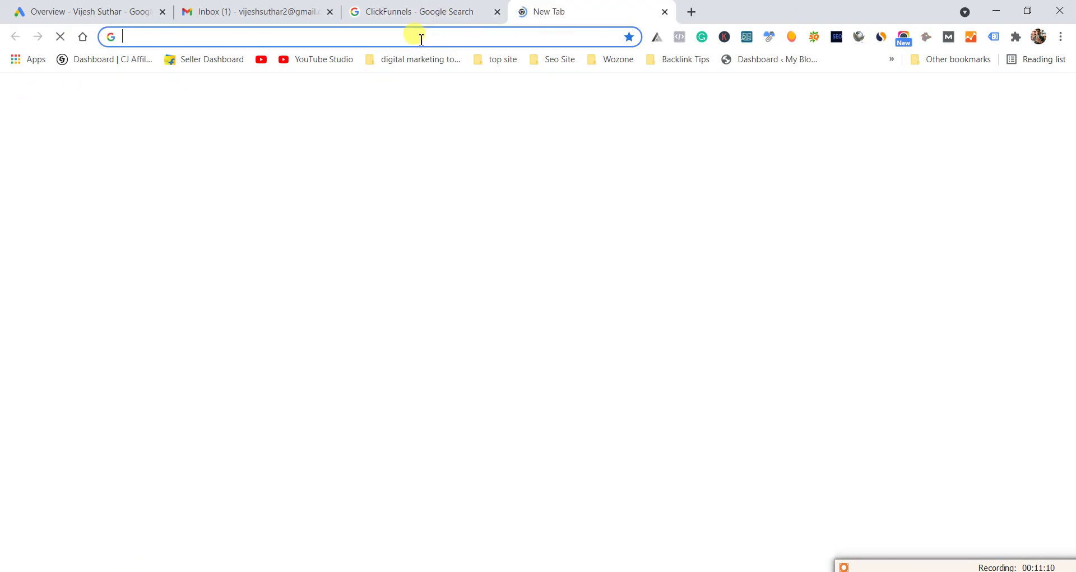
pyautogui.click(1037, 37)
pyautogui.scroll(-5, 971, 210)
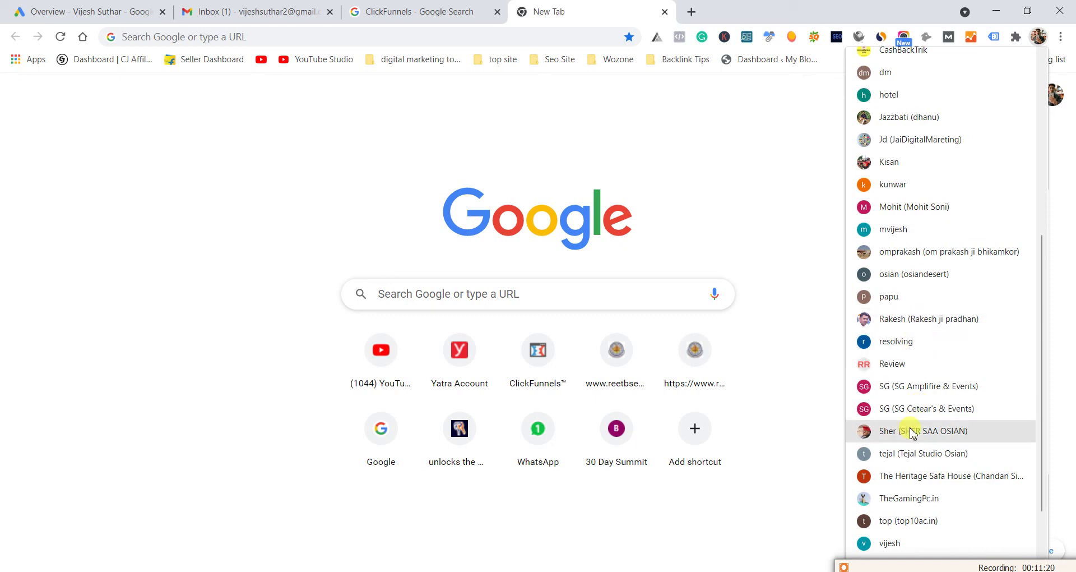
pyautogui.scroll(-3, 905, 487)
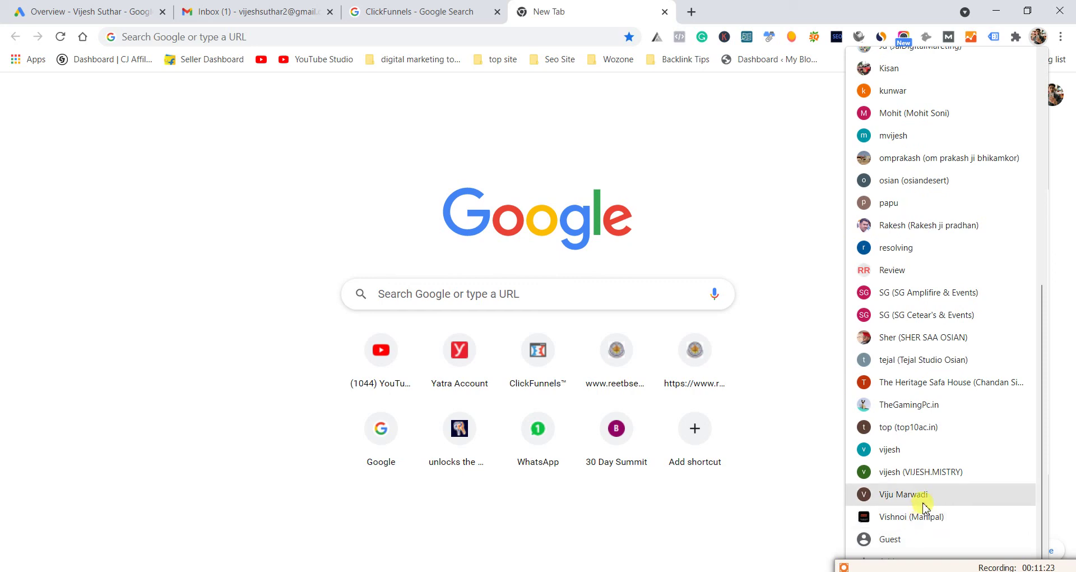
pyautogui.click(918, 471)
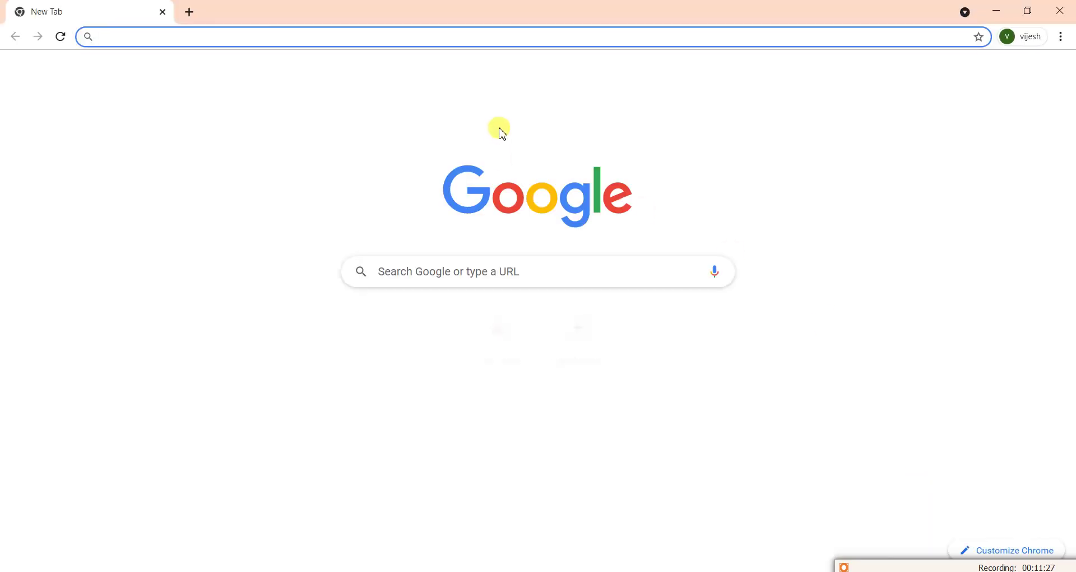
# Search Google for "ads" in the new profile, open the Google Ads sign-up result and get started with a new account
pyautogui.click(455, 35)
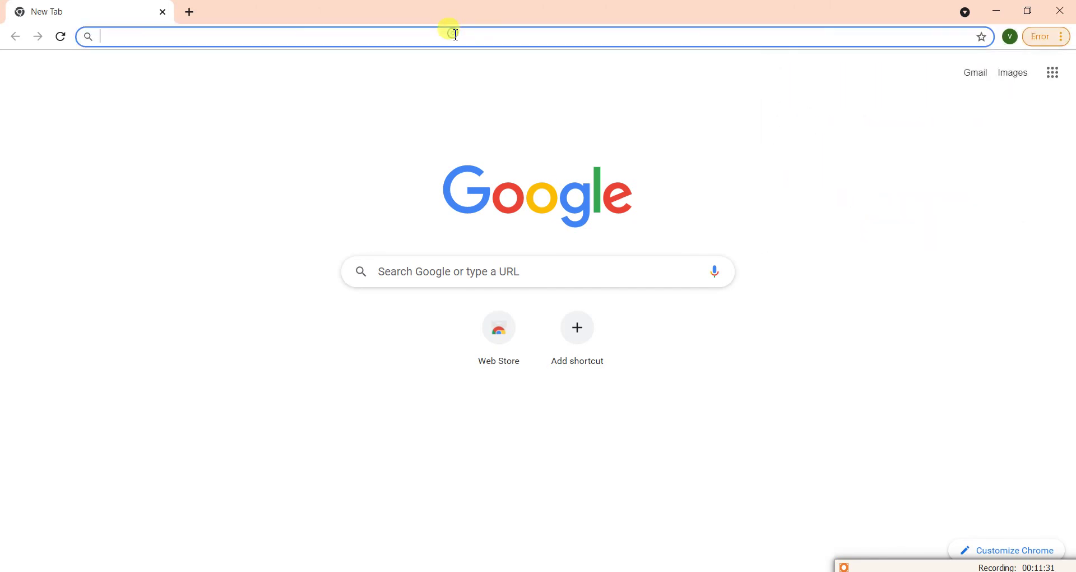
pyautogui.write('ads')
pyautogui.press('Return')
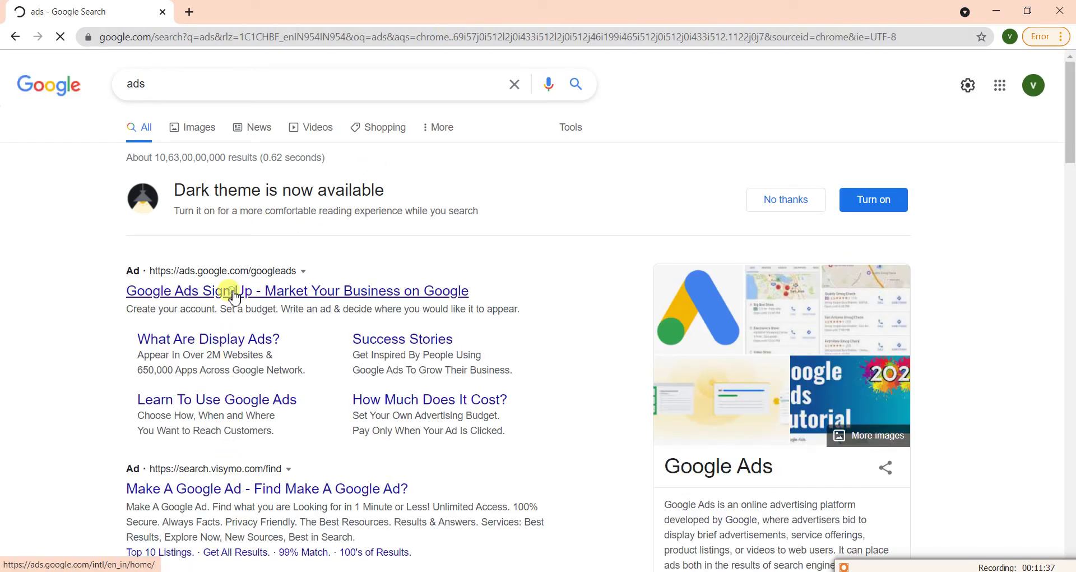
pyautogui.click(234, 297)
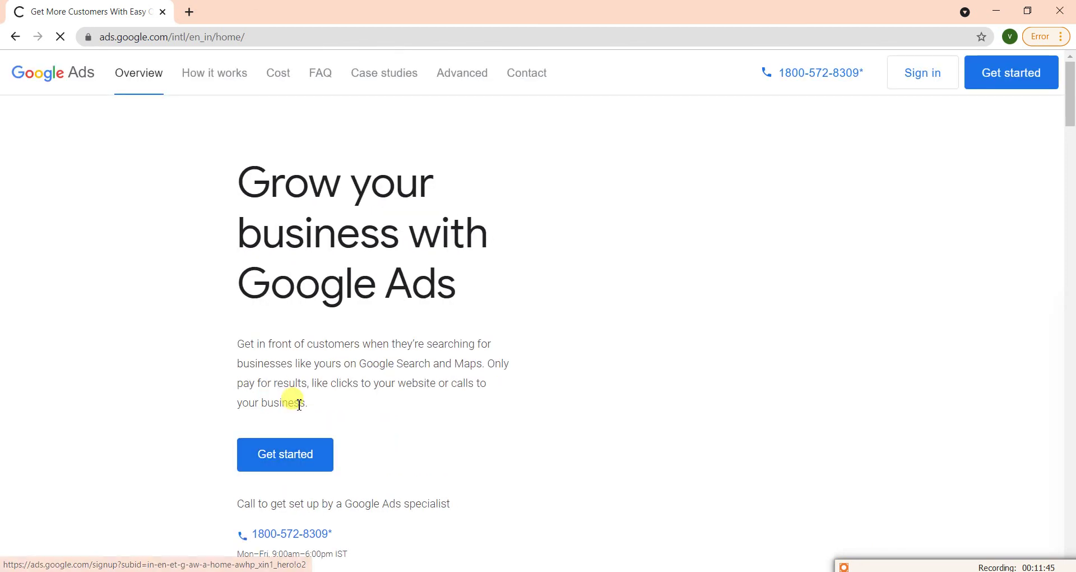
pyautogui.scroll(-2, 295, 448)
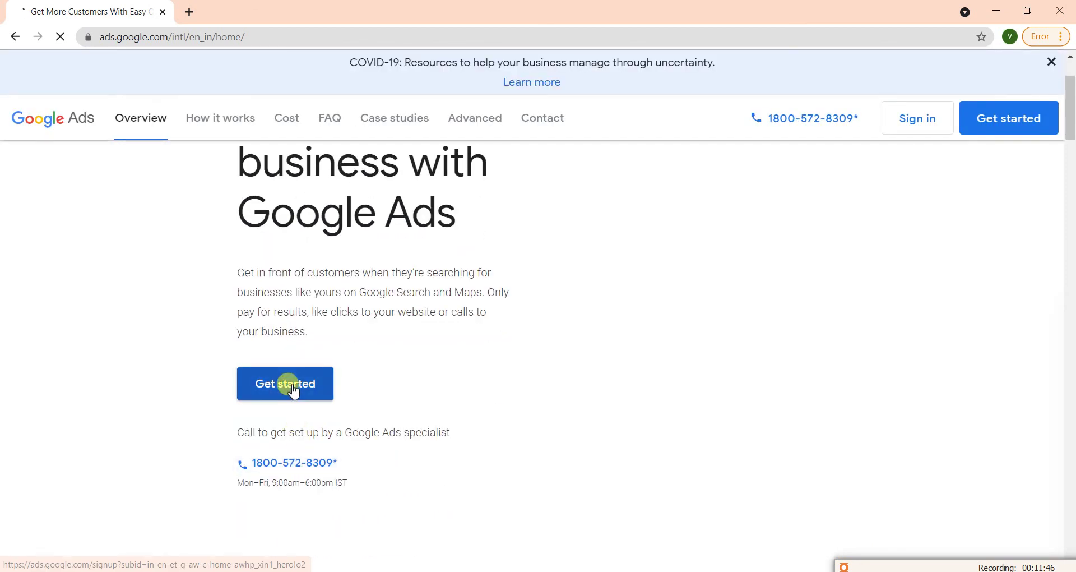
pyautogui.click(294, 389)
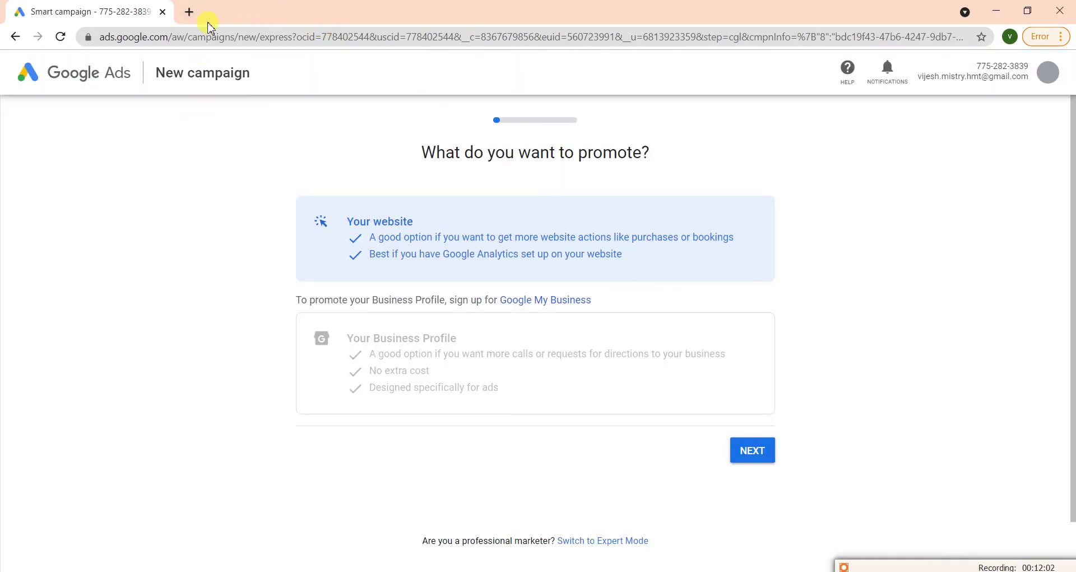
# In a new tab, search Google for "ads credit 2000"
pyautogui.click(189, 12)
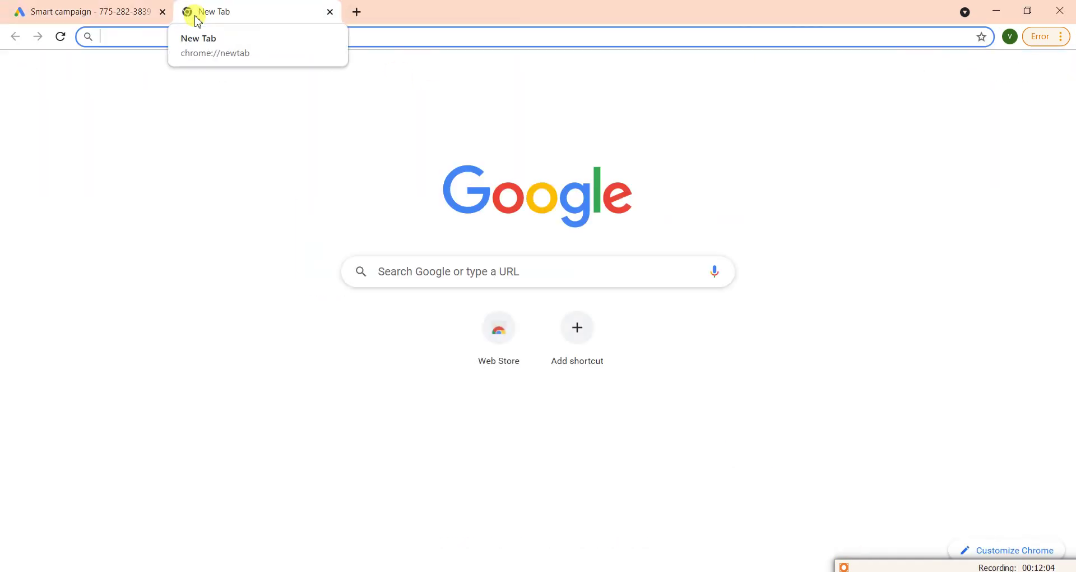
pyautogui.write('ads ')
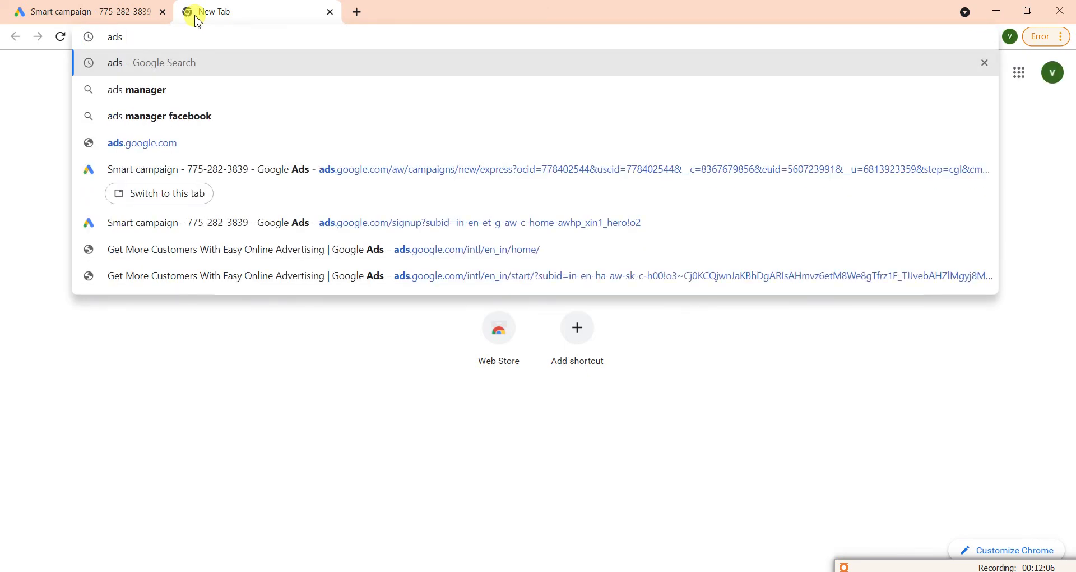
pyautogui.write('cre')
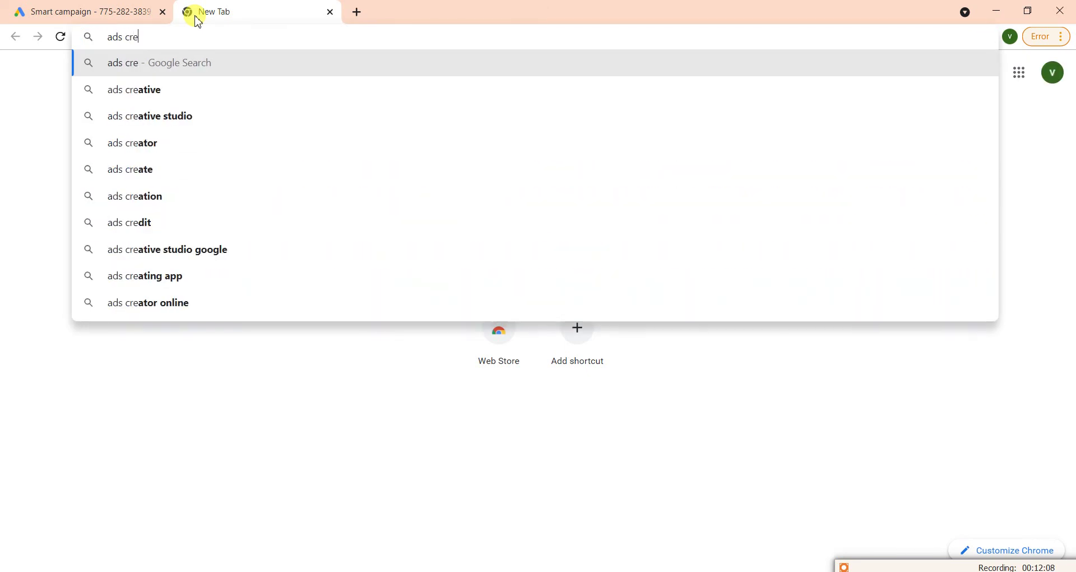
pyautogui.write('i')
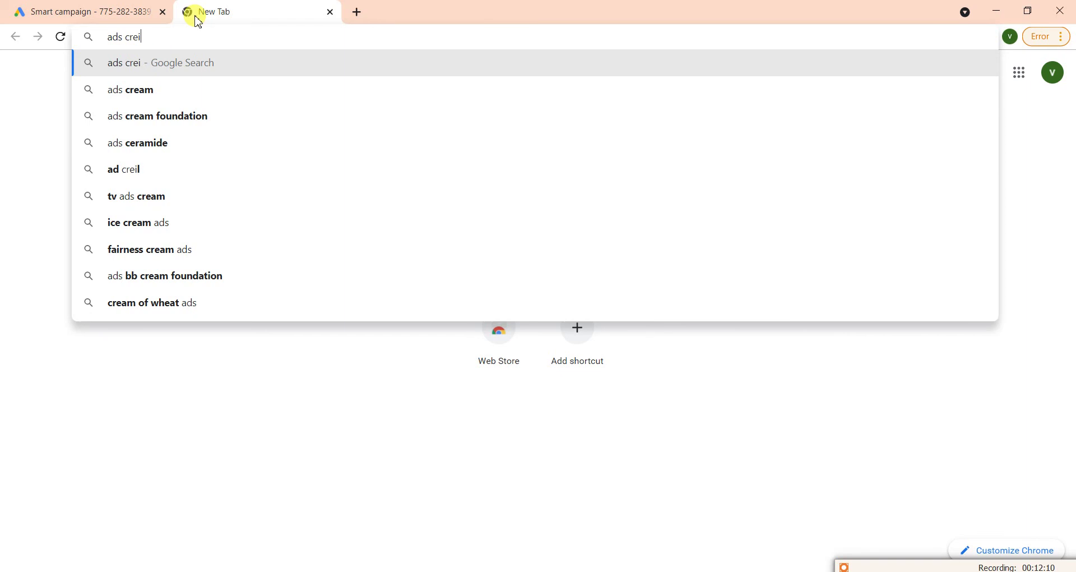
pyautogui.press('BackSpace')
pyautogui.press('BackSpace')
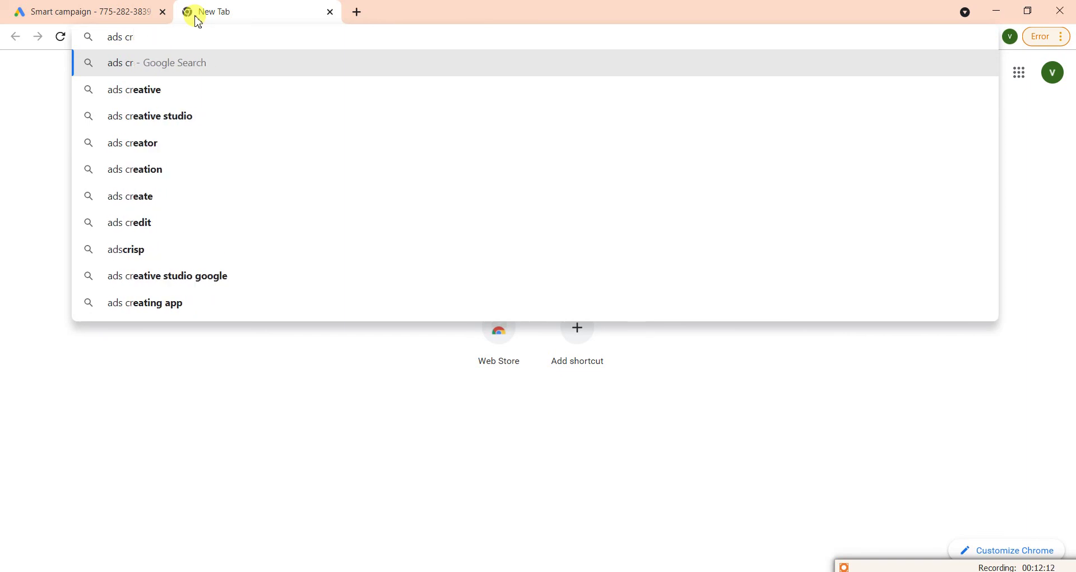
pyautogui.write('id')
pyautogui.press('Down')
pyautogui.press('Down')
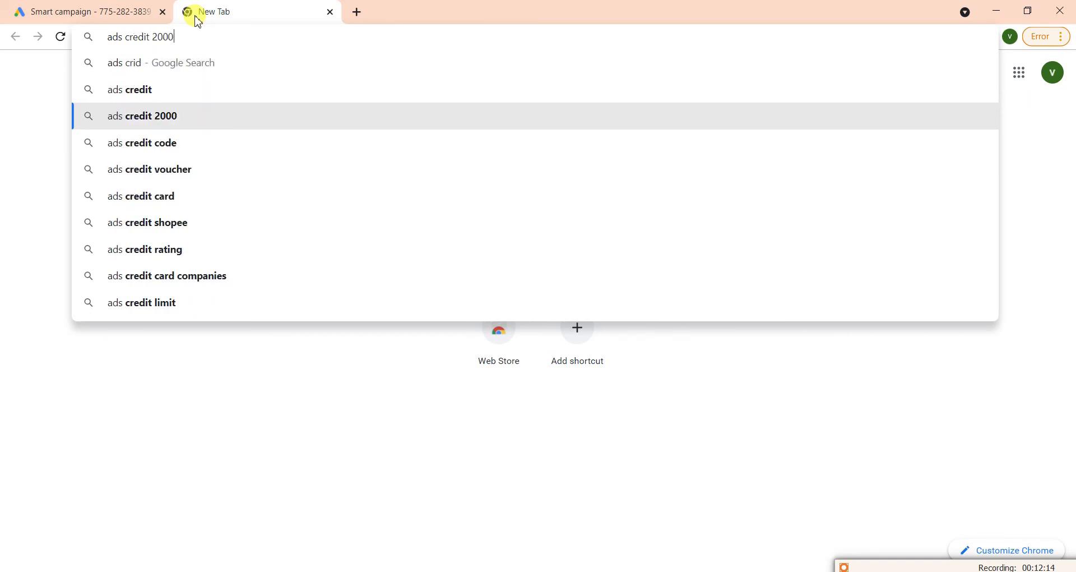
pyautogui.press('Return')
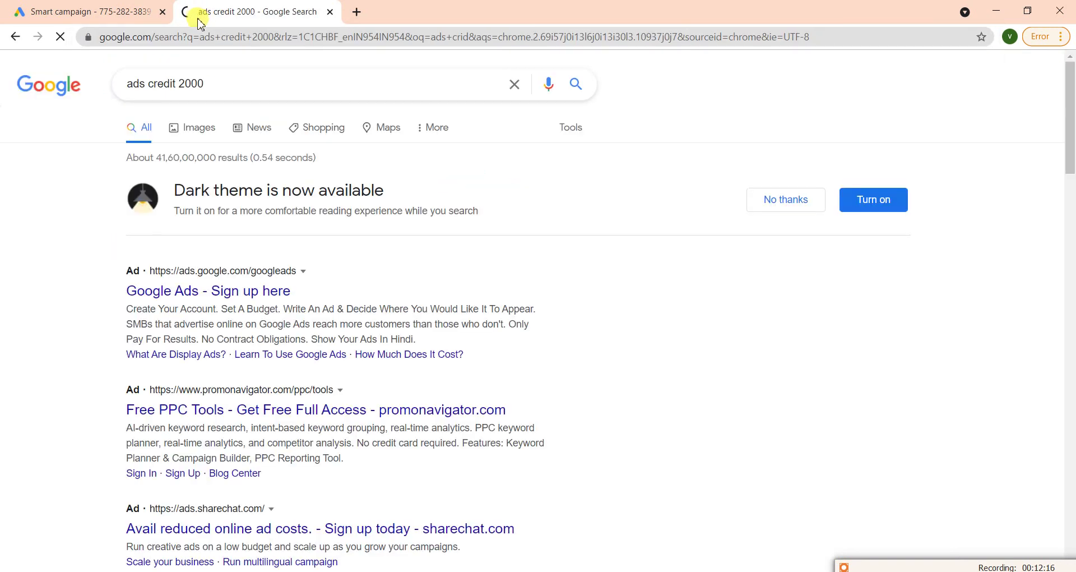
# Open the "Google Ads - Sign up here" result and activate the e-mail field of the Rs.2000 ad credit offer
pyautogui.click(208, 299)
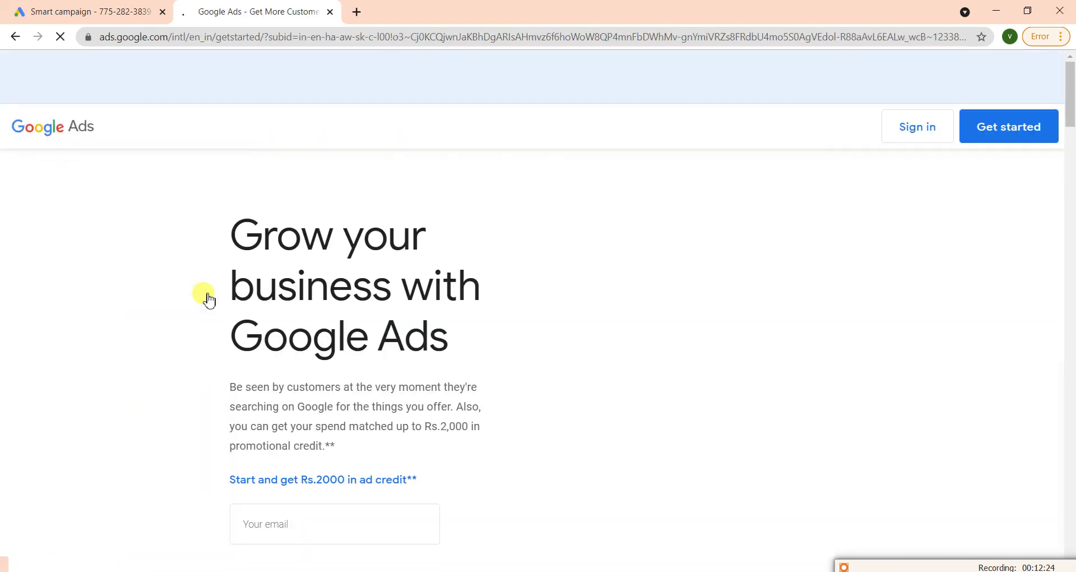
pyautogui.scroll(-2, 348, 411)
pyautogui.click(351, 421)
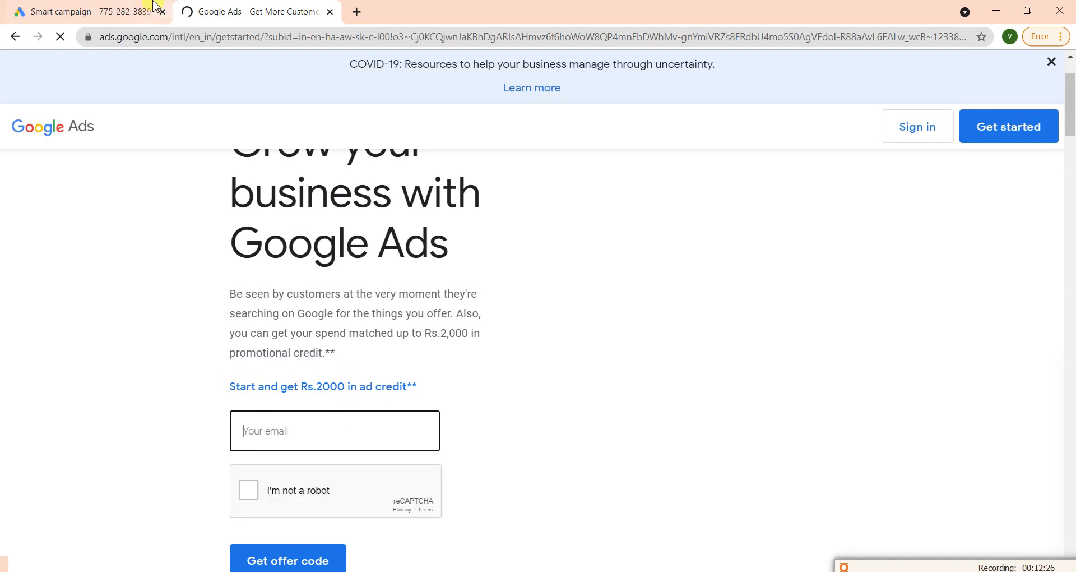
# Copy the Google account's e-mail address from the header of the Smart campaign page
pyautogui.click(143, 10)
pyautogui.tripleClick(1028, 79)
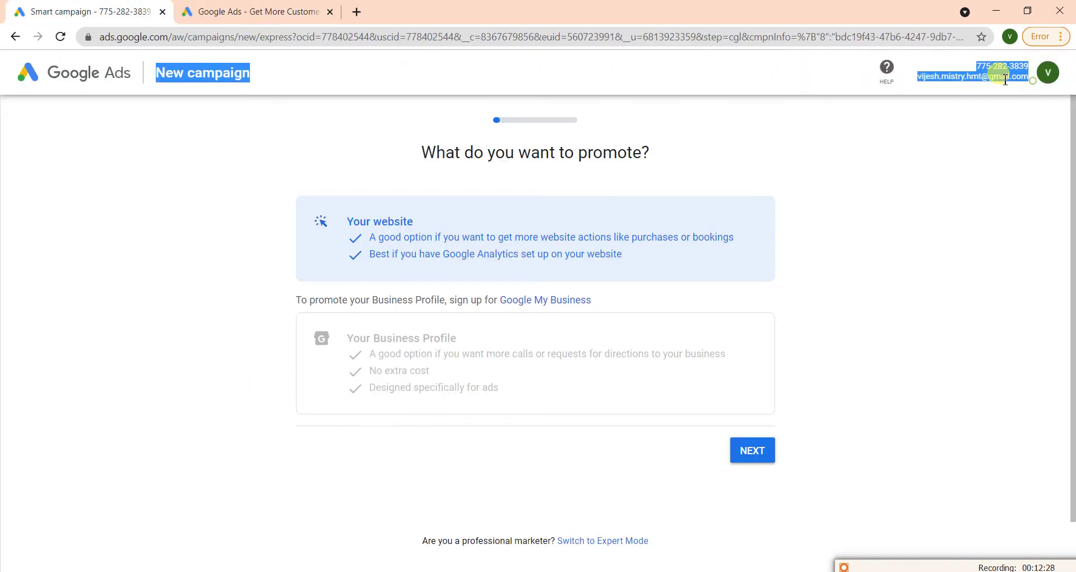
pyautogui.click(1027, 78)
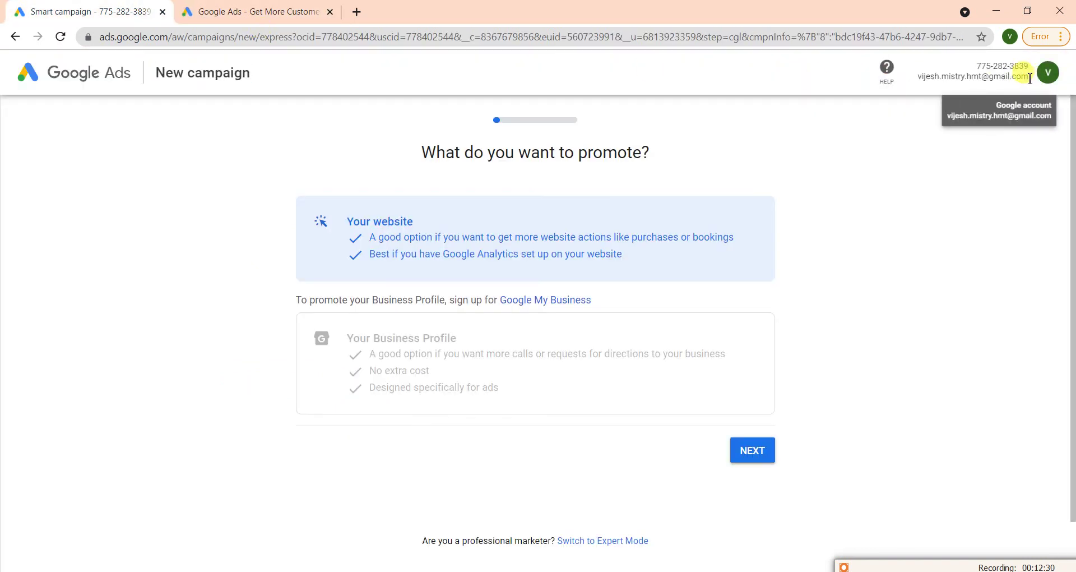
pyautogui.moveTo(1038, 84); pyautogui.dragTo(974, 77)
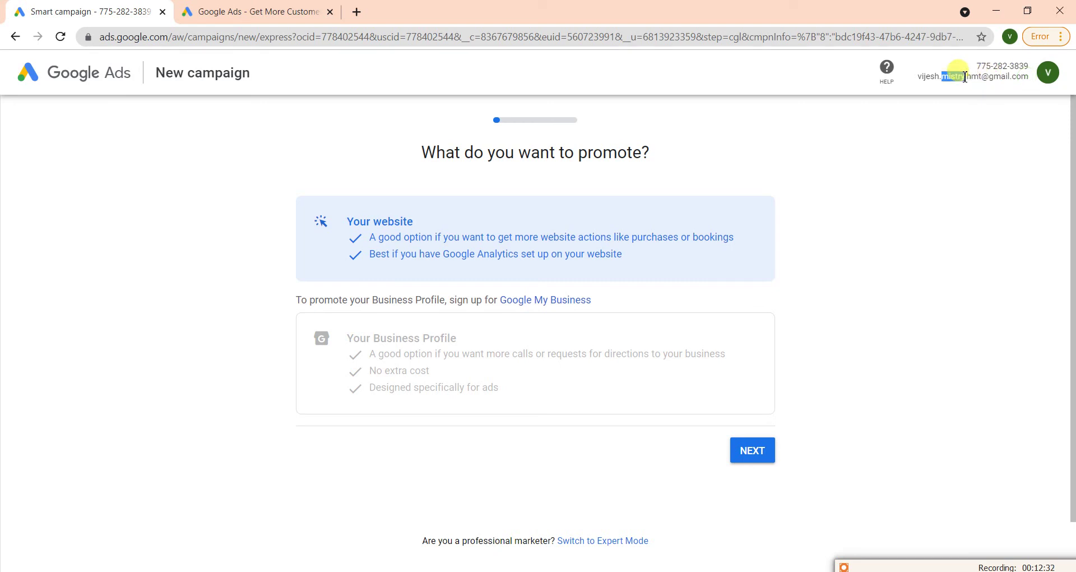
pyautogui.tripleClick(952, 77)
pyautogui.hotkey('ctrl', 'c')
pyautogui.rightClick(956, 79)
pyautogui.click(849, 84)
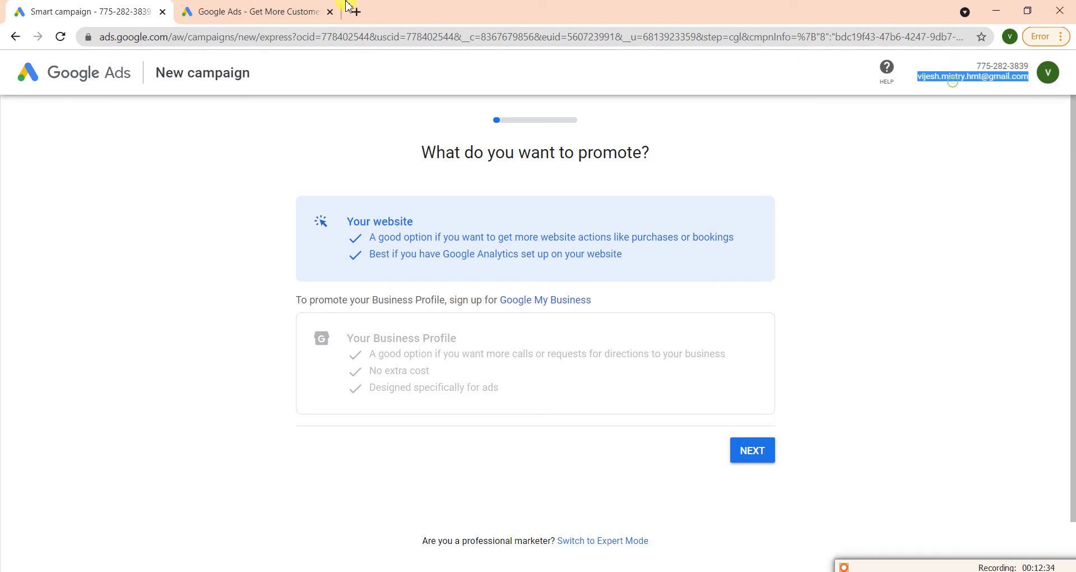
# Paste the account e-mail into the Rs.2000 ad credit form, complete the "I'm not a robot" check and request the offer code
pyautogui.click(287, 5)
pyautogui.rightClick(265, 430)
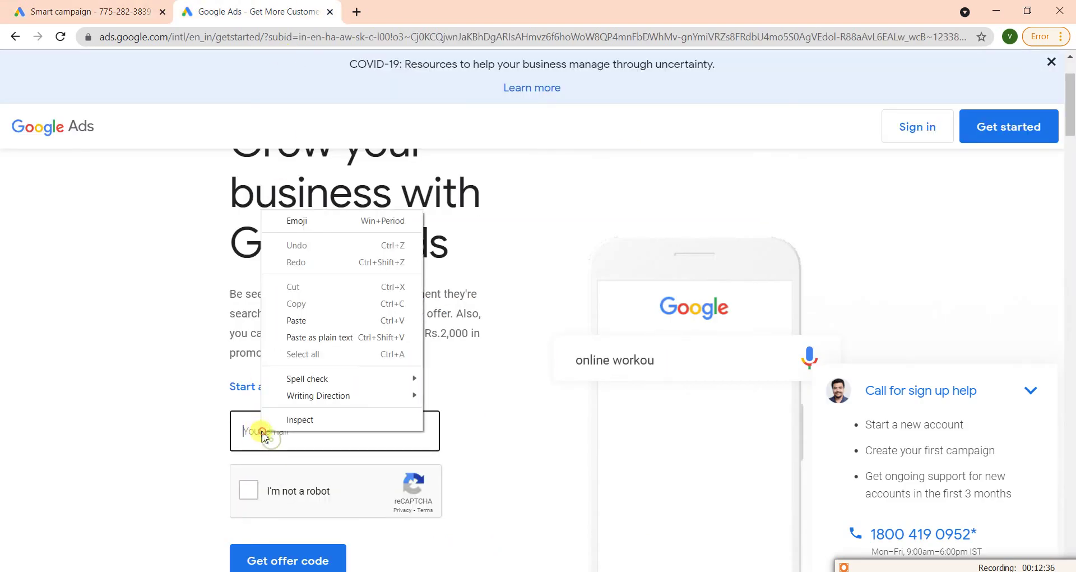
pyautogui.click(318, 319)
pyautogui.click(258, 490)
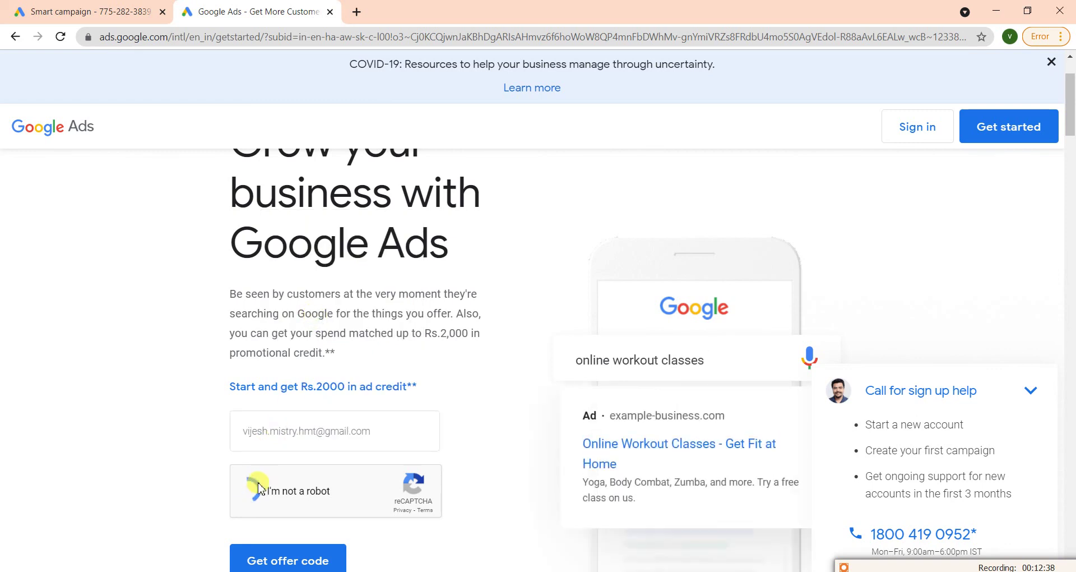
pyautogui.scroll(-2, 266, 479)
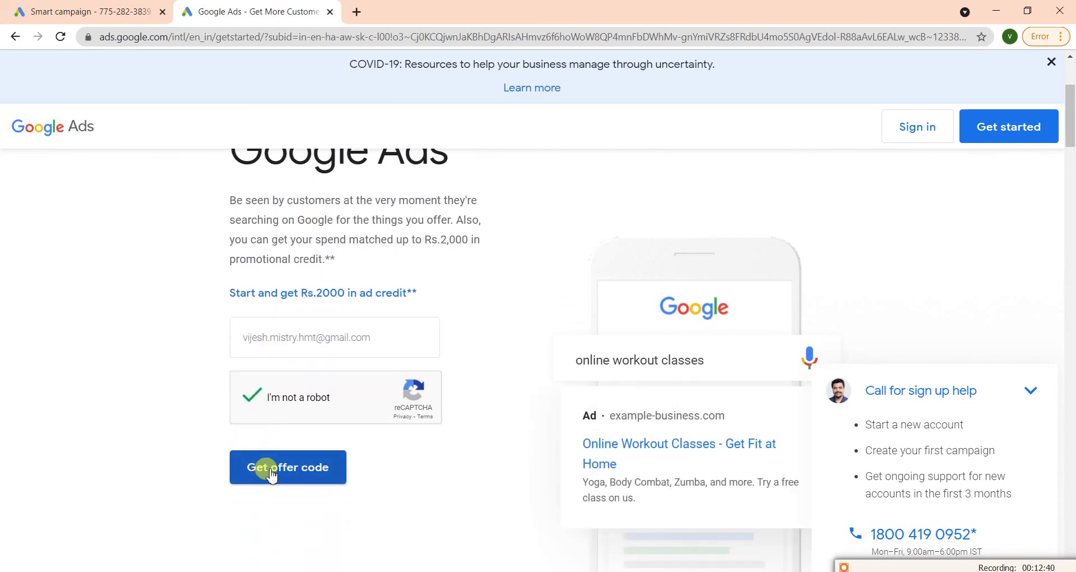
pyautogui.click(271, 474)
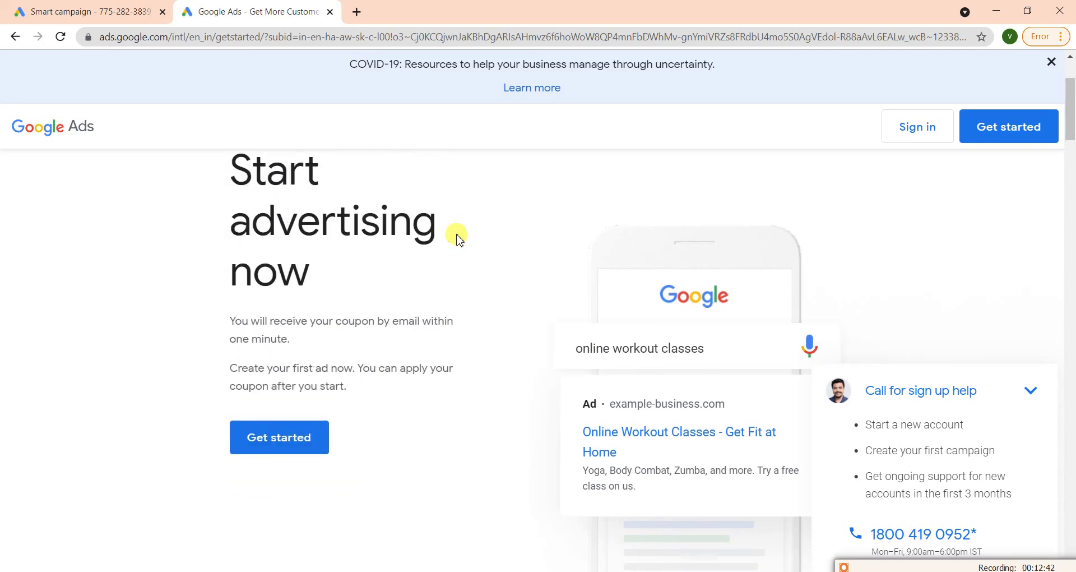
# Get started from the offer confirmation page and return to the first Smart campaign page
pyautogui.click(310, 455)
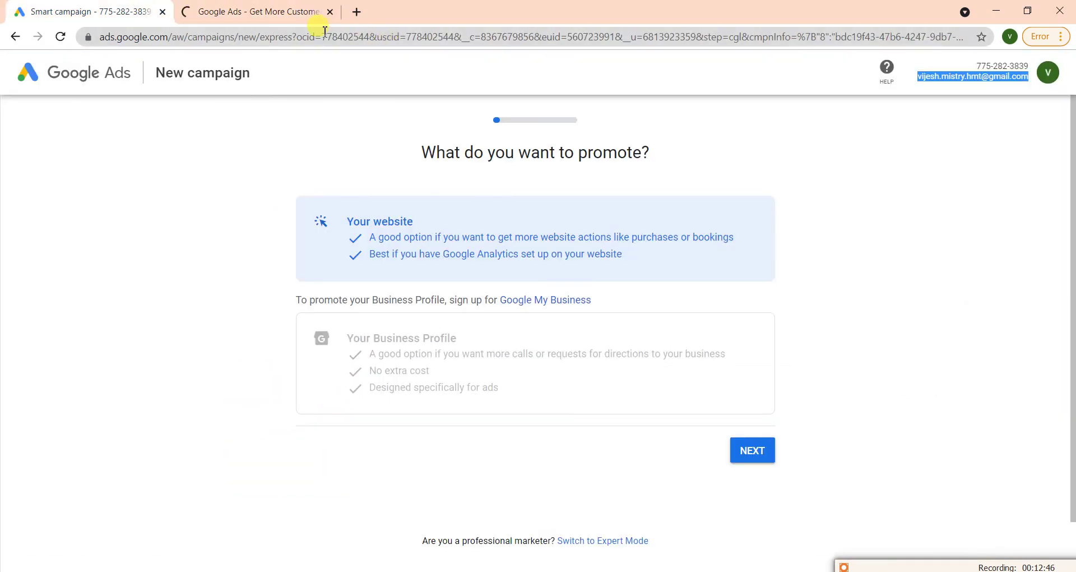
pyautogui.click(265, 10)
pyautogui.click(140, 10)
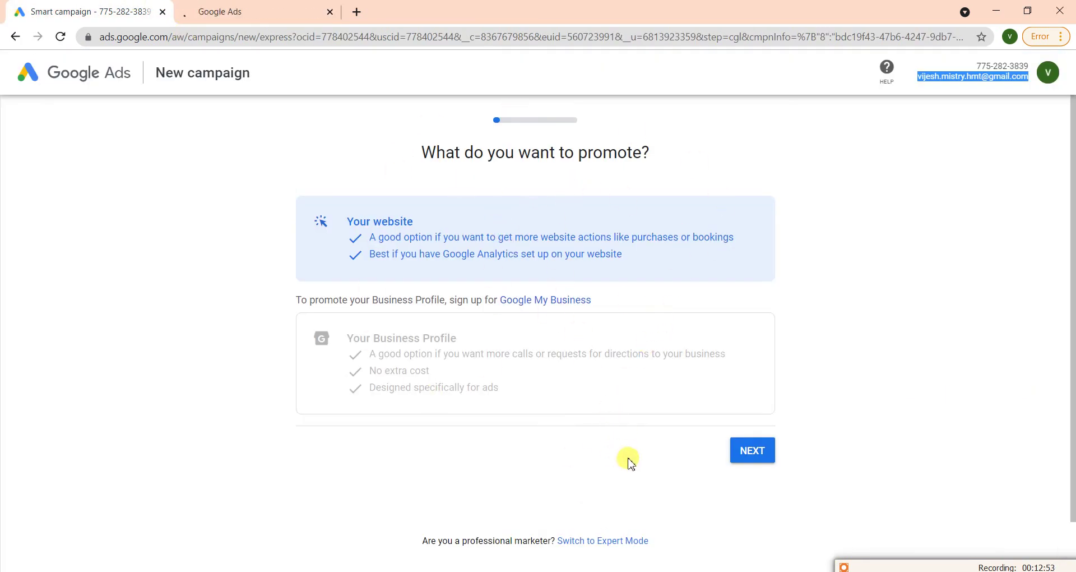
# Switch the new campaign setup to Expert Mode and return to the Chrome window of the original profile
pyautogui.moveTo(439, 540); pyautogui.dragTo(684, 544)
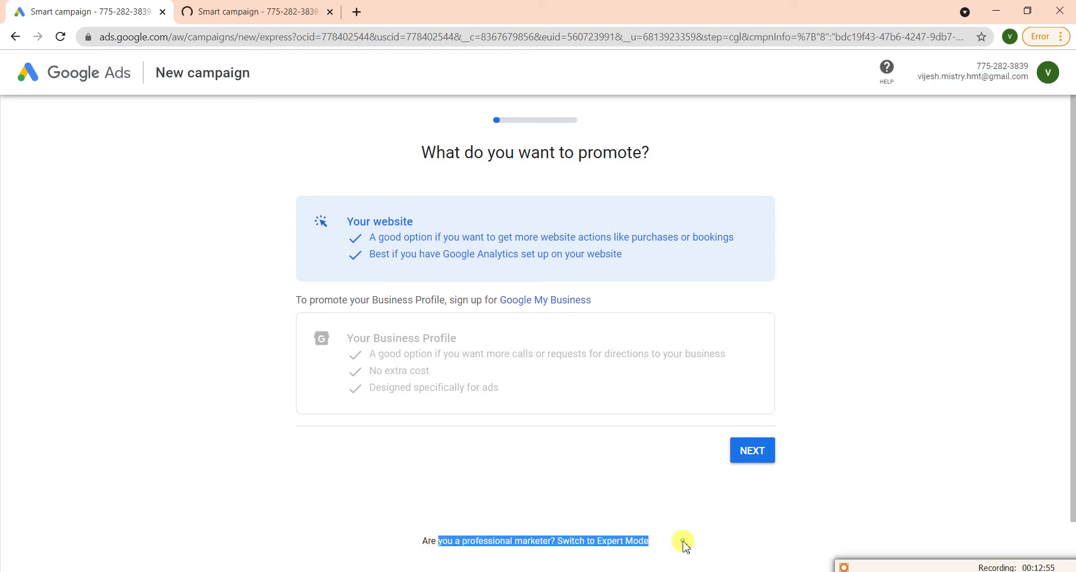
pyautogui.click(595, 545)
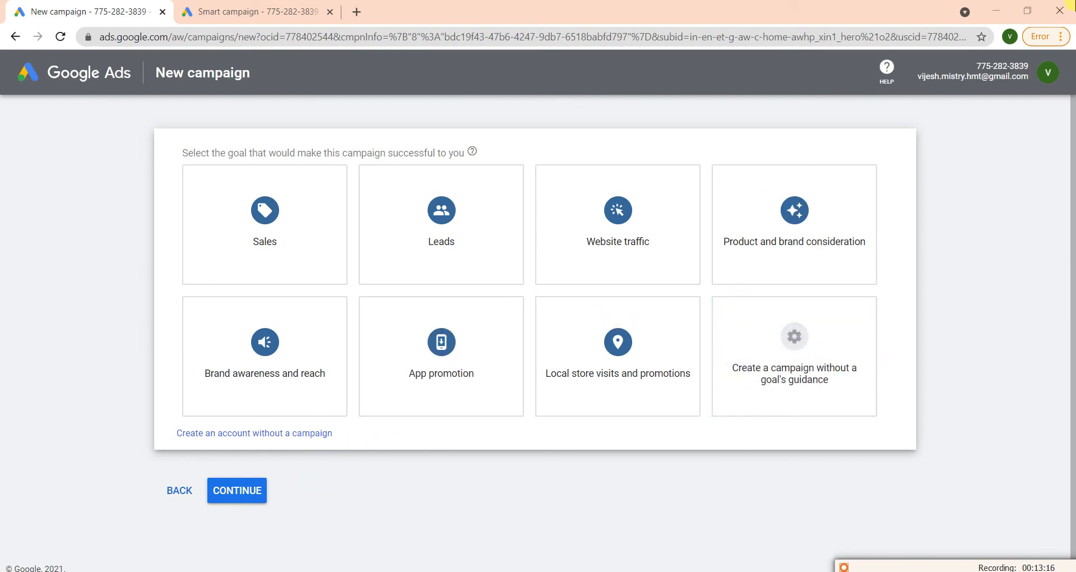
pyautogui.hotkey('alt', 'Tab')
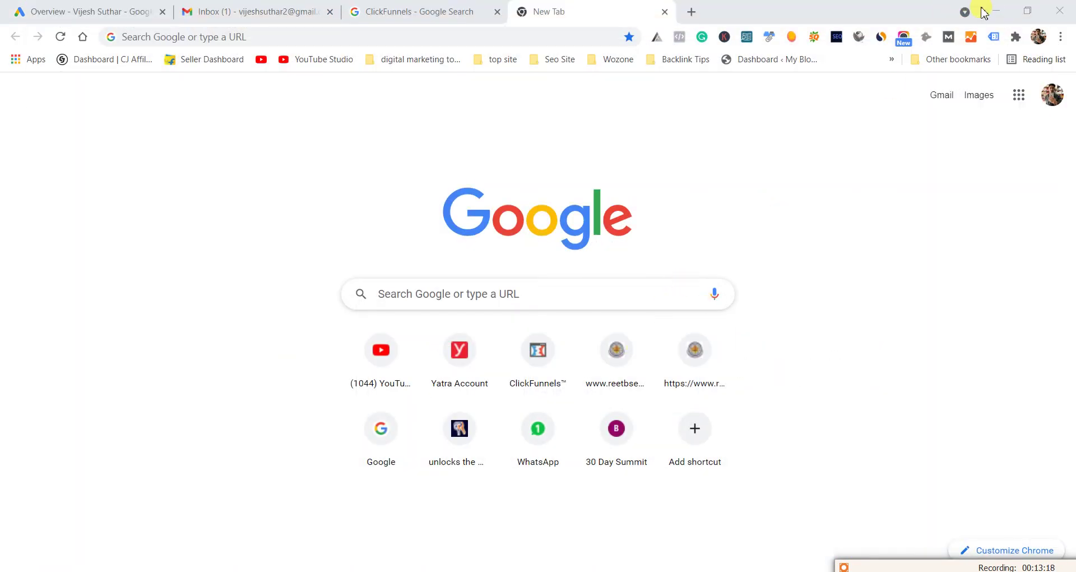